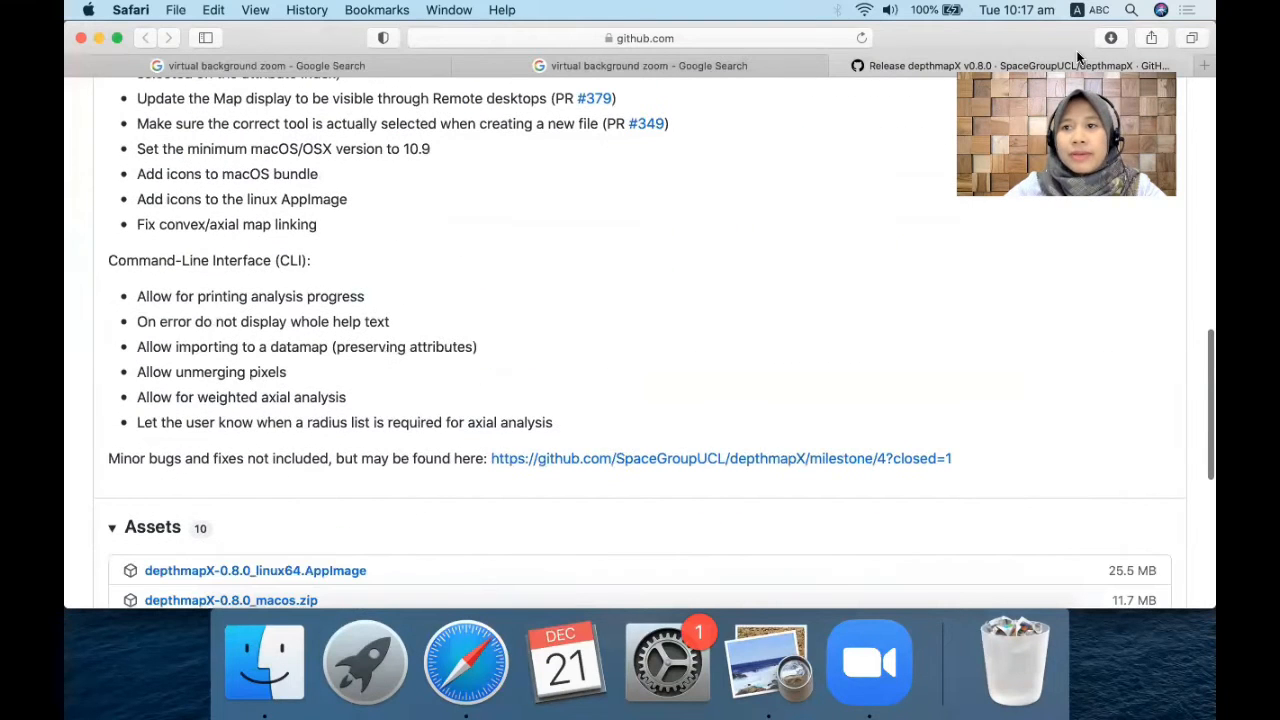
# Download depthmapX-0.8.0_macos.zip from the release's assets.
pyautogui.scroll(-5, 625, 445)
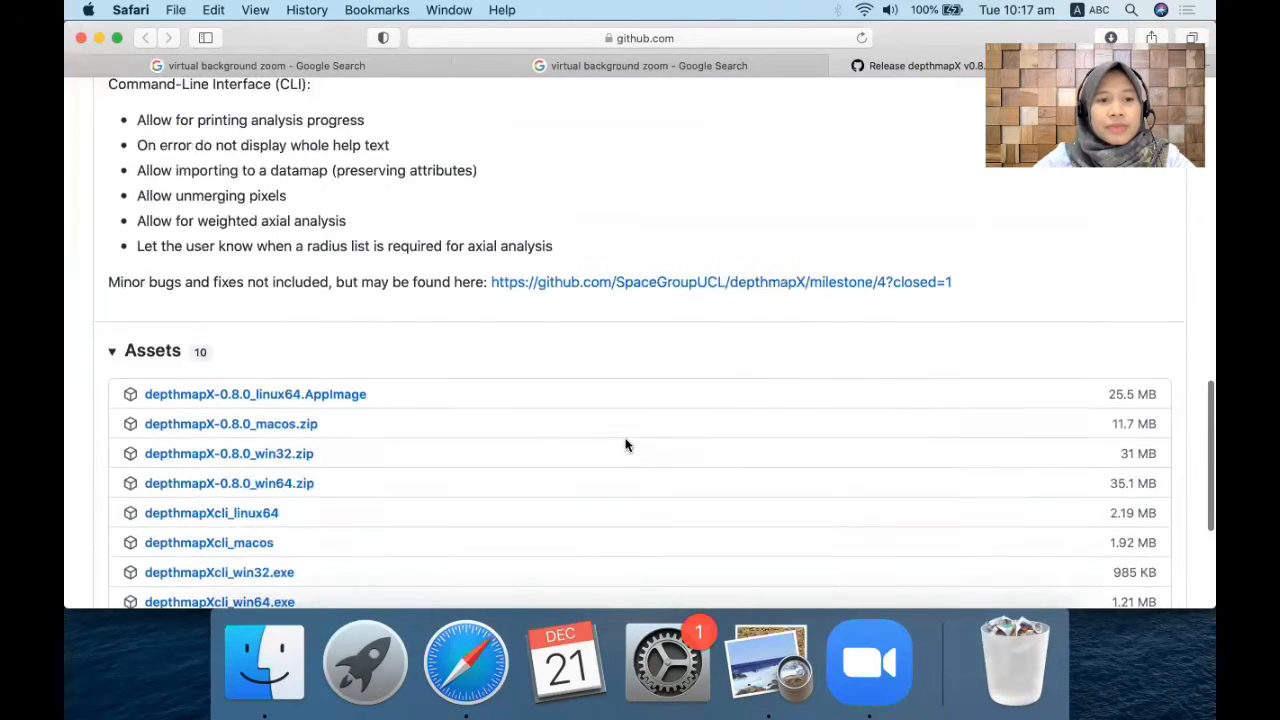
pyautogui.scroll(1, 625, 445)
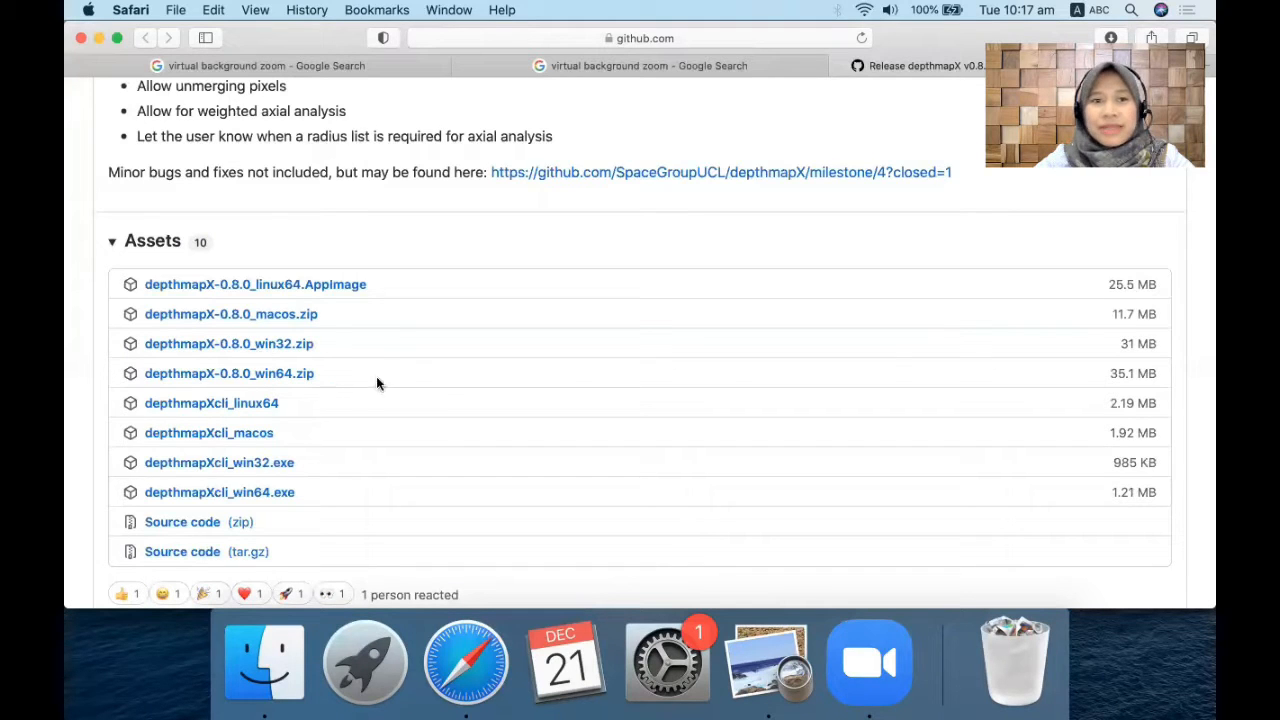
pyautogui.click(287, 318)
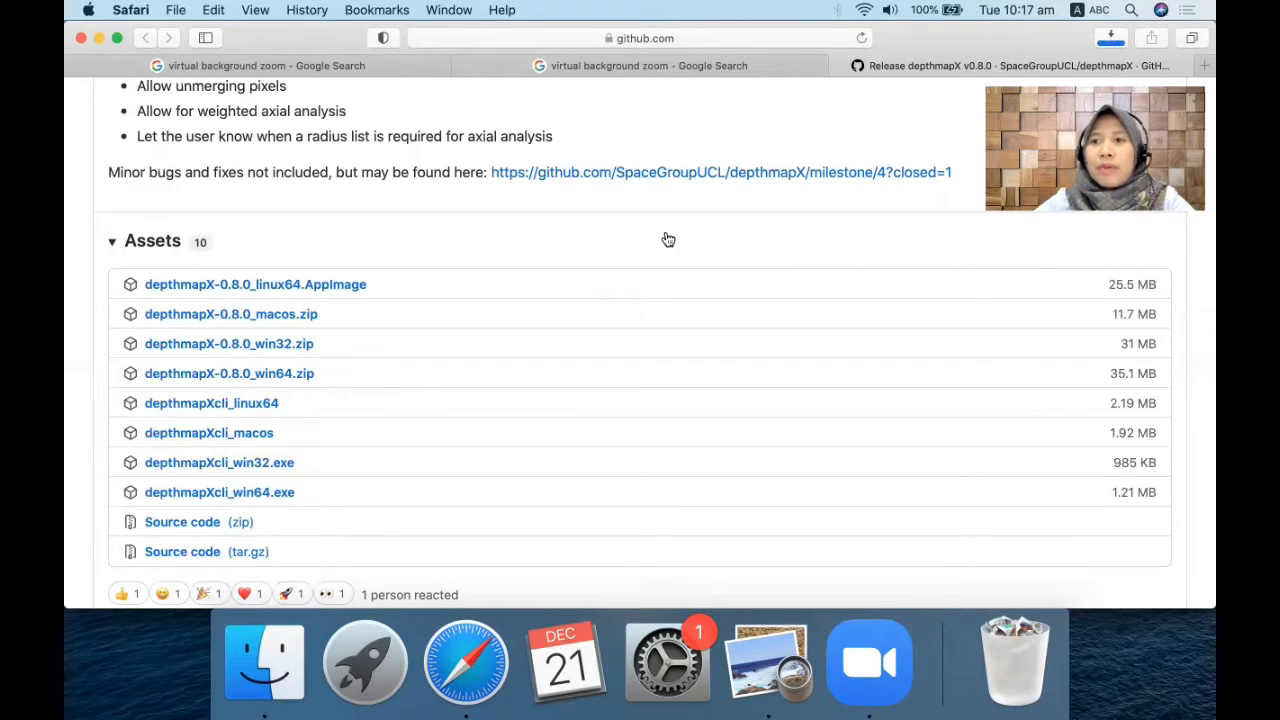
# Switch to Finder, open the downloaded depthmapX app despite its unverified developer, and widen its window across the full screen.
pyautogui.click(263, 695)
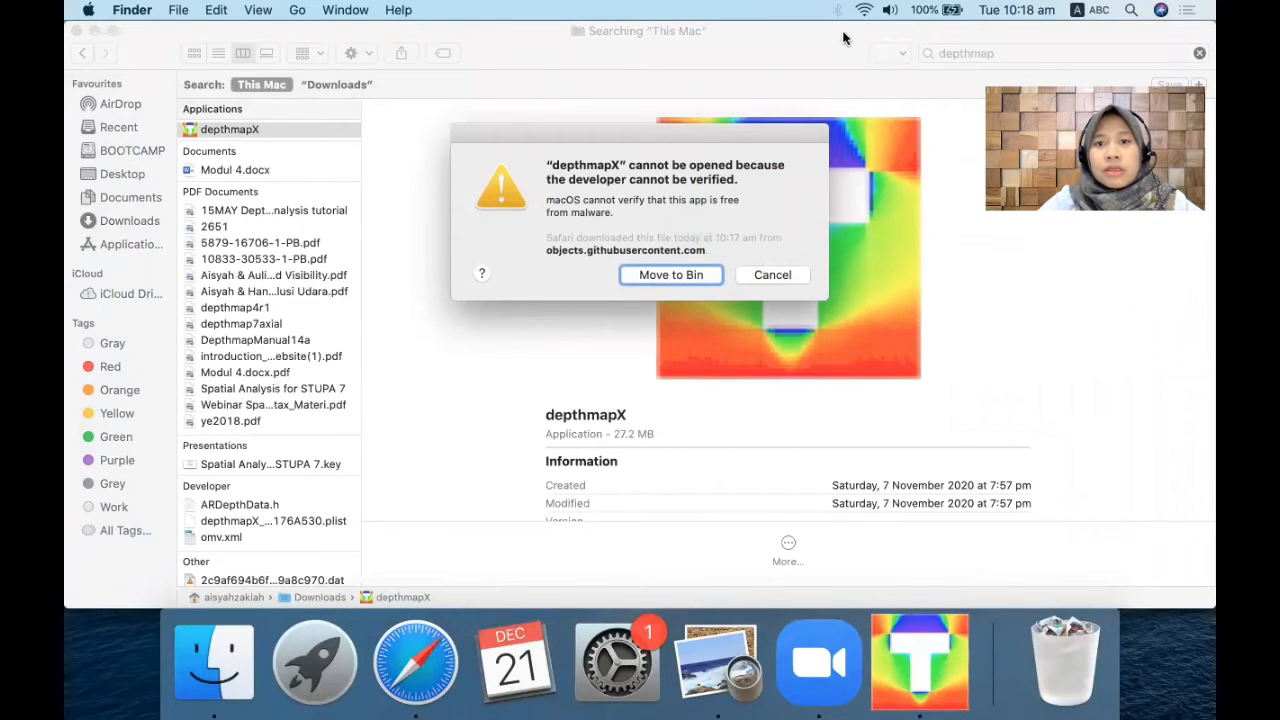
pyautogui.click(772, 275)
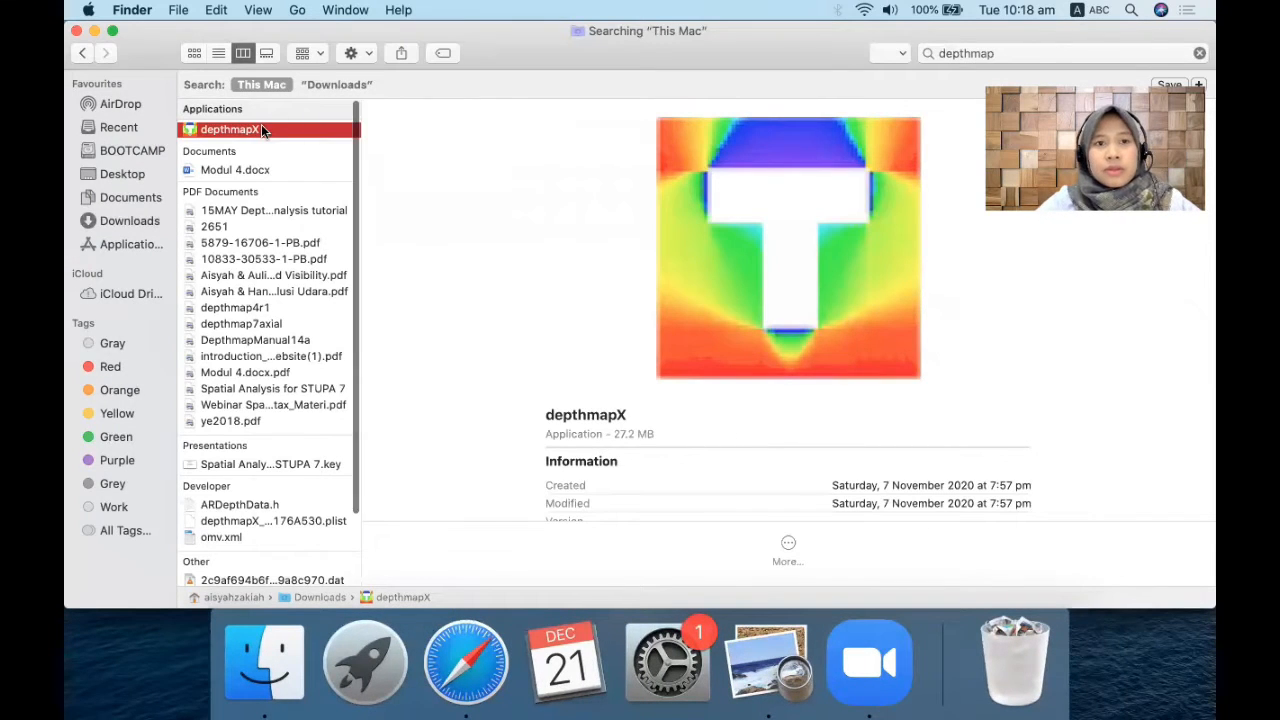
pyautogui.rightClick(261, 127)
pyautogui.click(292, 133)
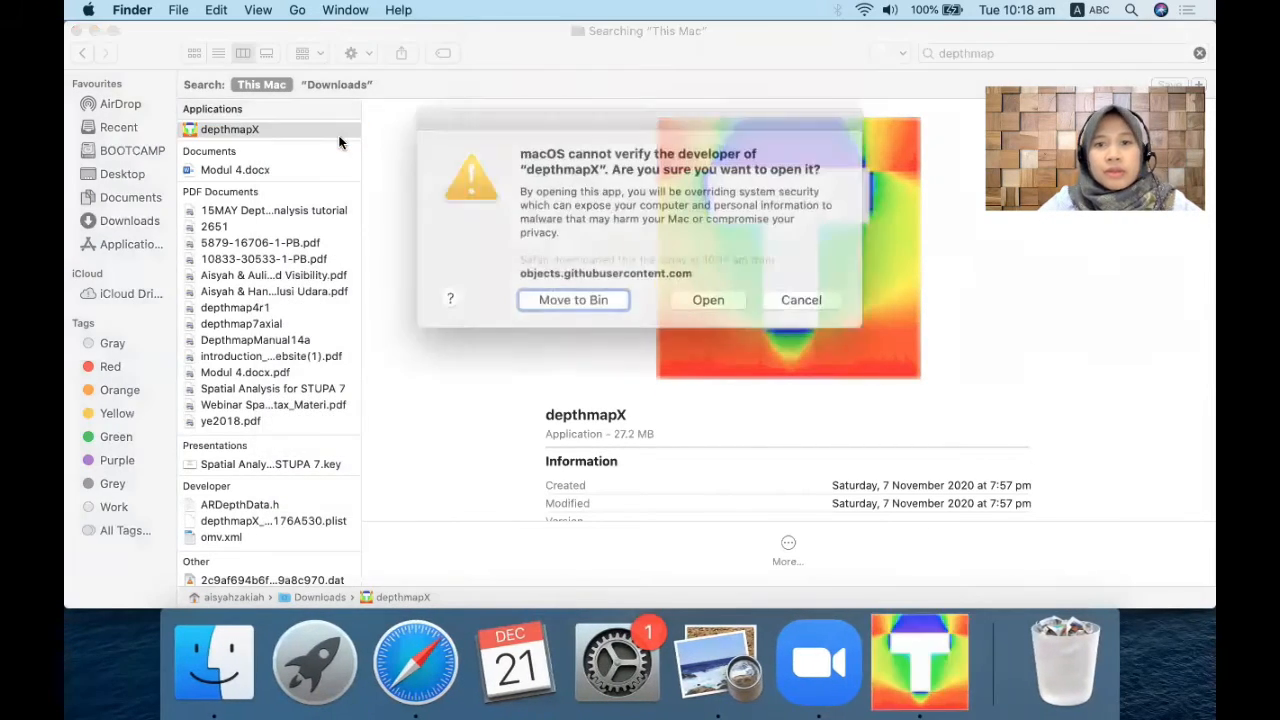
pyautogui.click(713, 295)
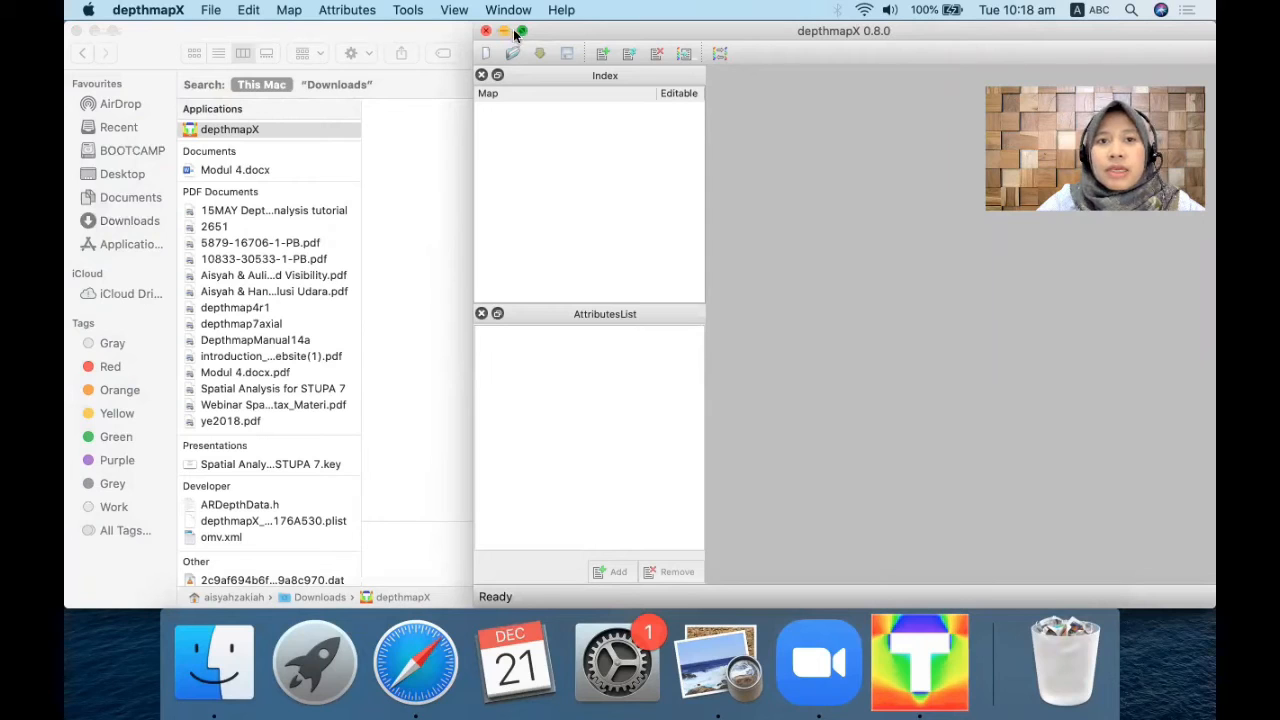
pyautogui.moveTo(470, 28); pyautogui.dragTo(64, 24)
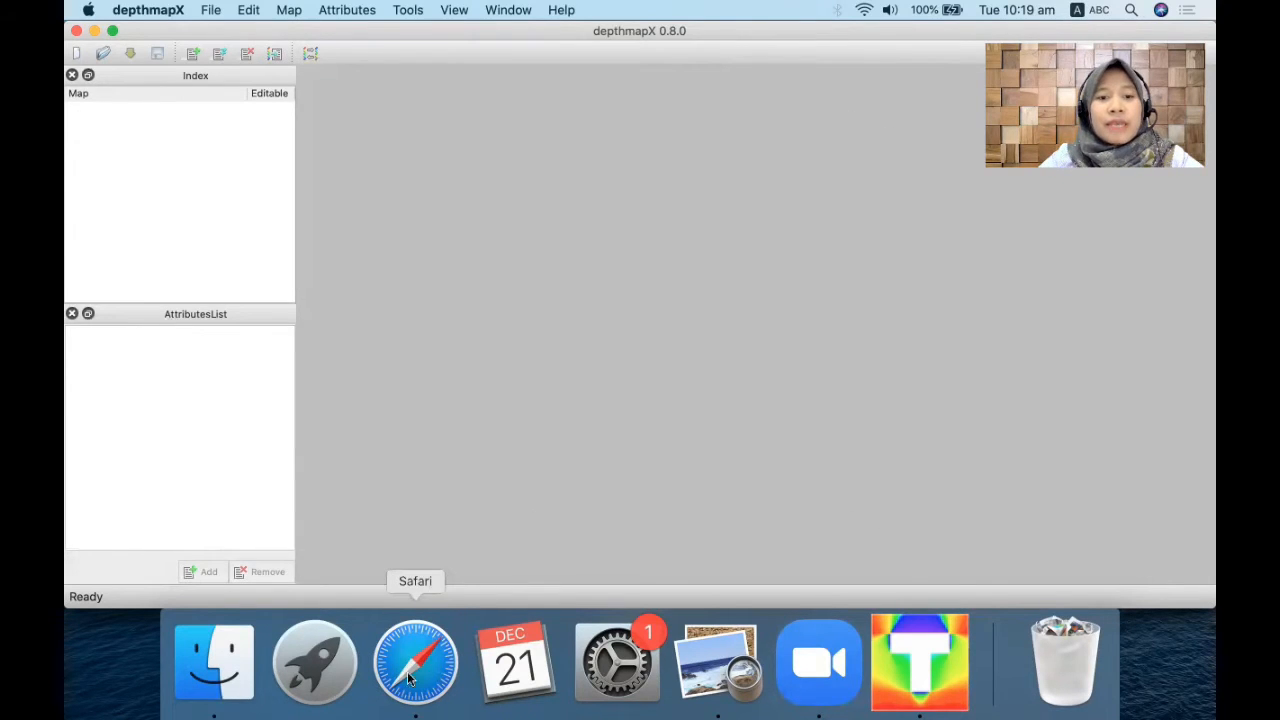
# Switch to the Modul 4 PDF in Preview, follow the cadmapper.com link in its Cadmapper basemap section, and proceed to sign in.
pyautogui.click(718, 668)
pyautogui.scroll(-5, 786, 380)
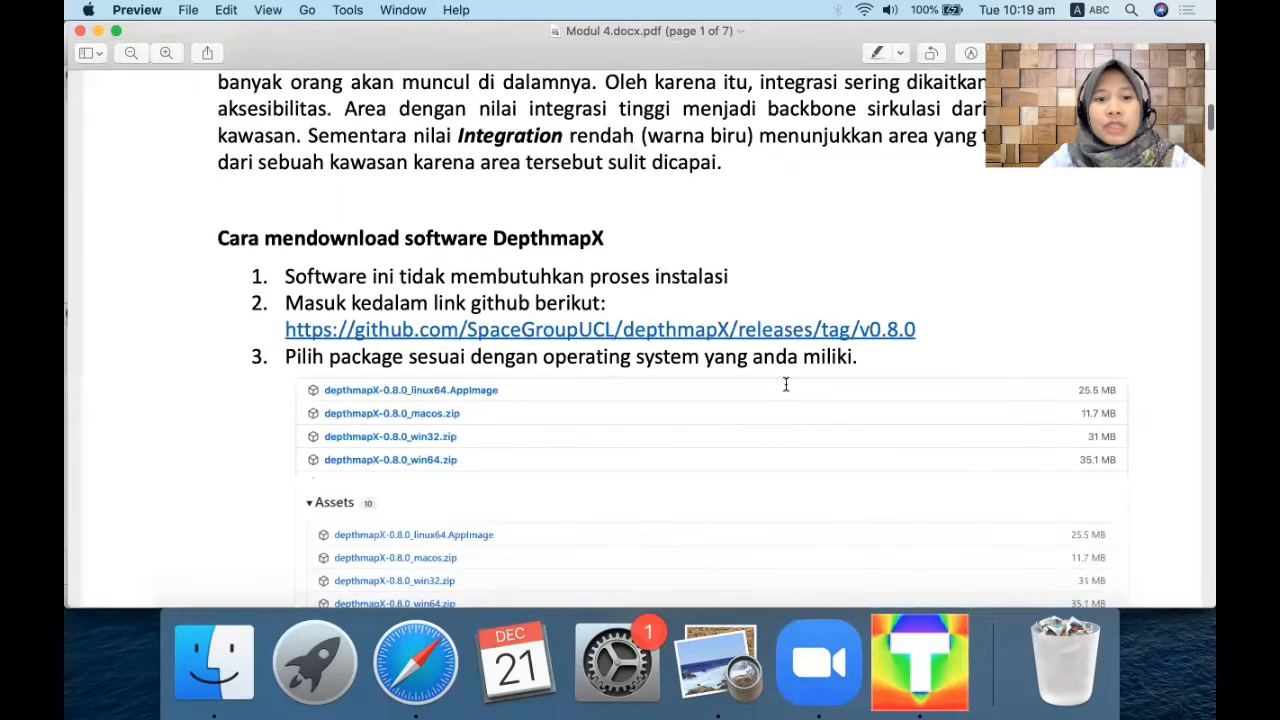
pyautogui.scroll(-10, 786, 384)
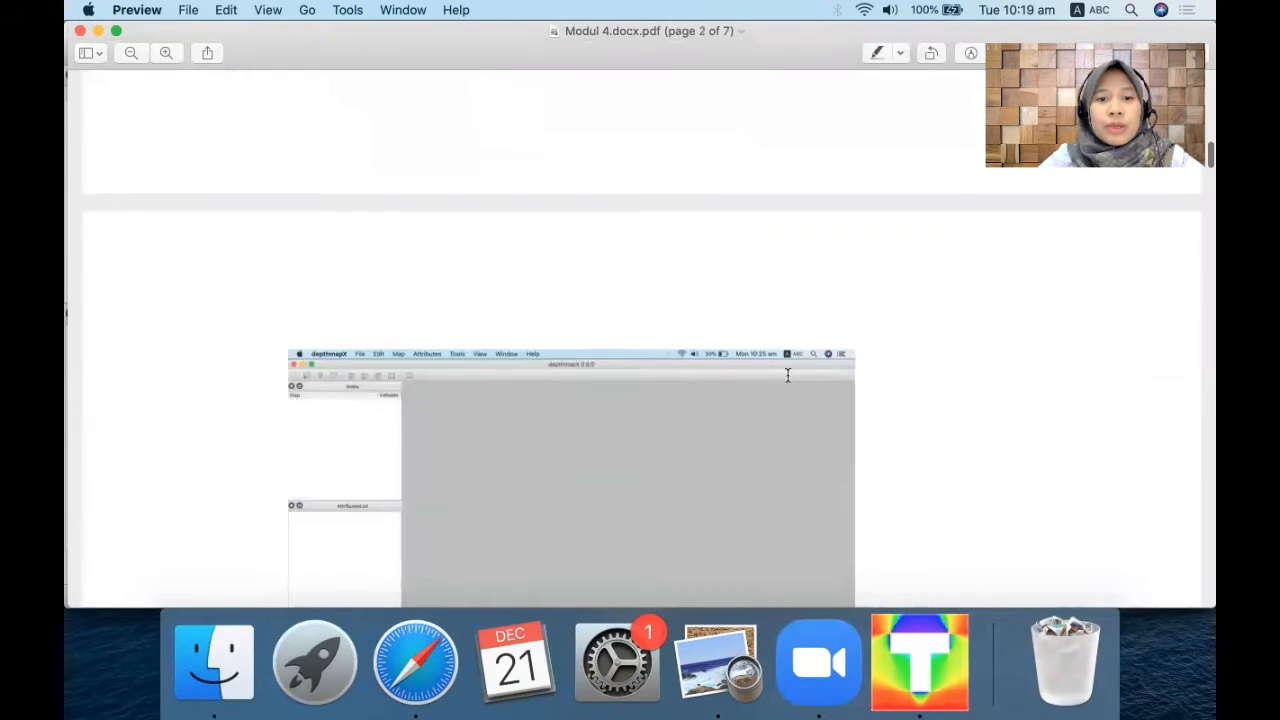
pyautogui.scroll(-8, 787, 380)
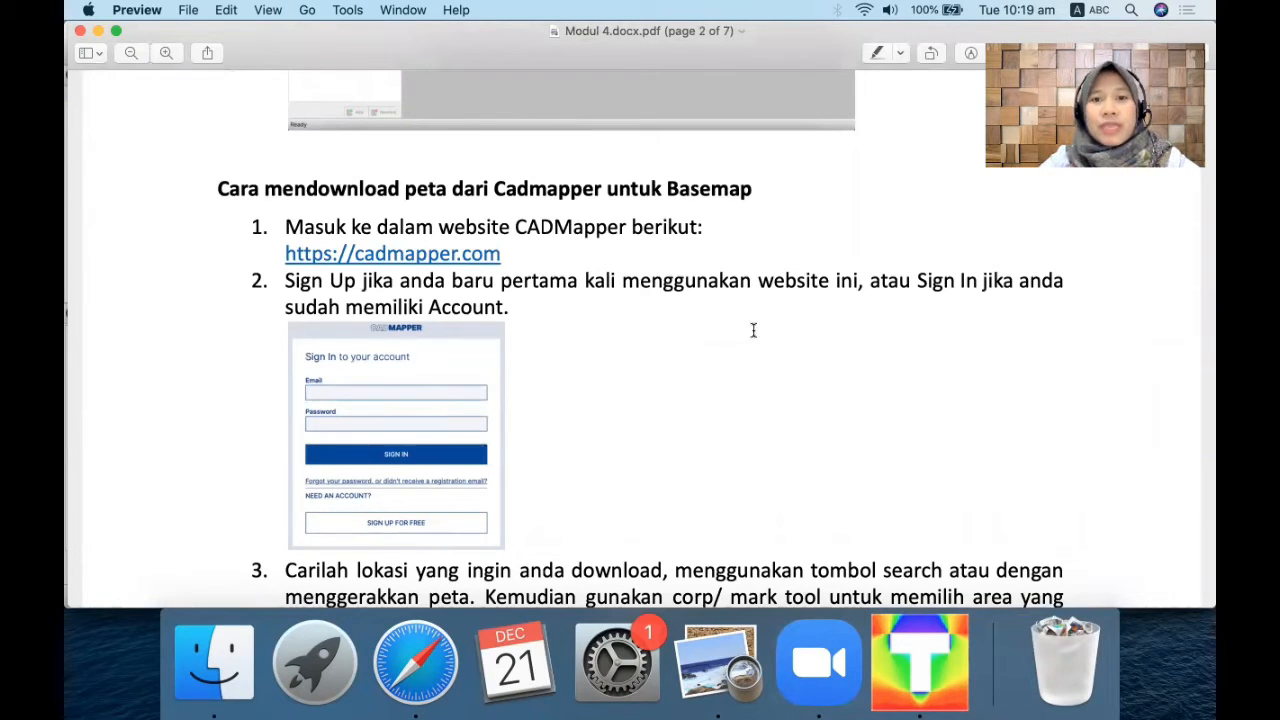
pyautogui.scroll(-2, 746, 368)
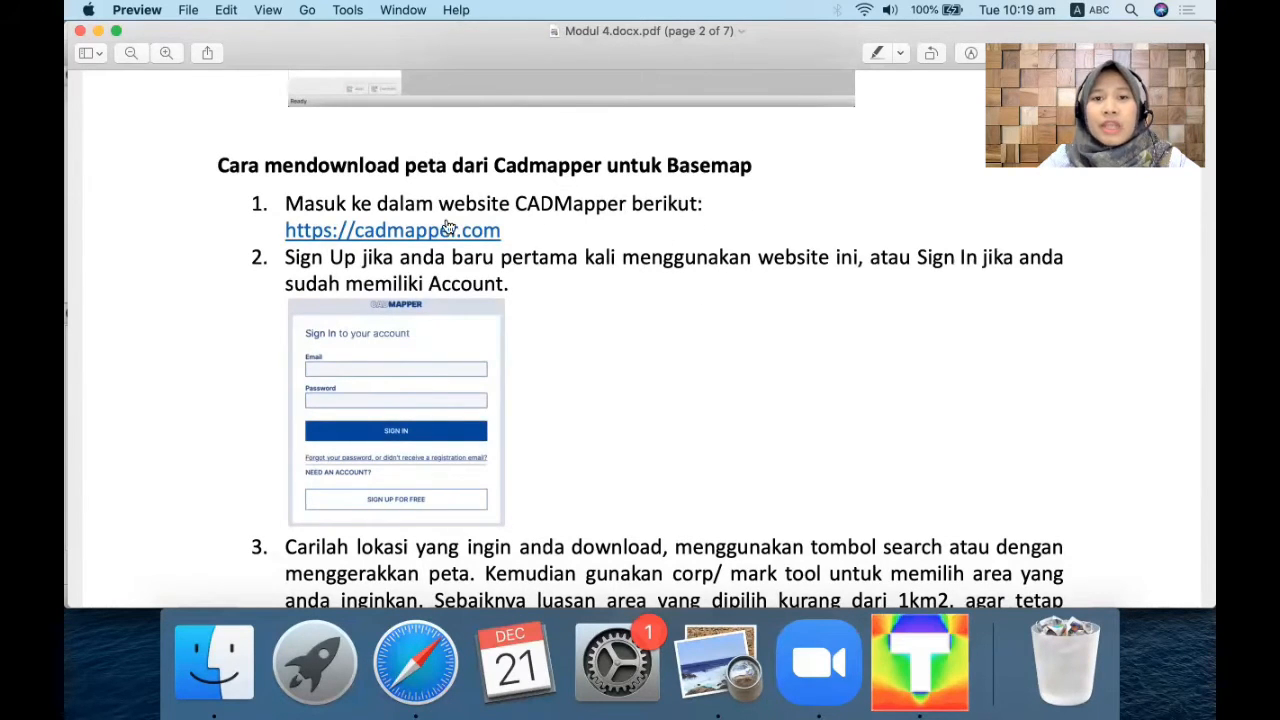
pyautogui.click(395, 232)
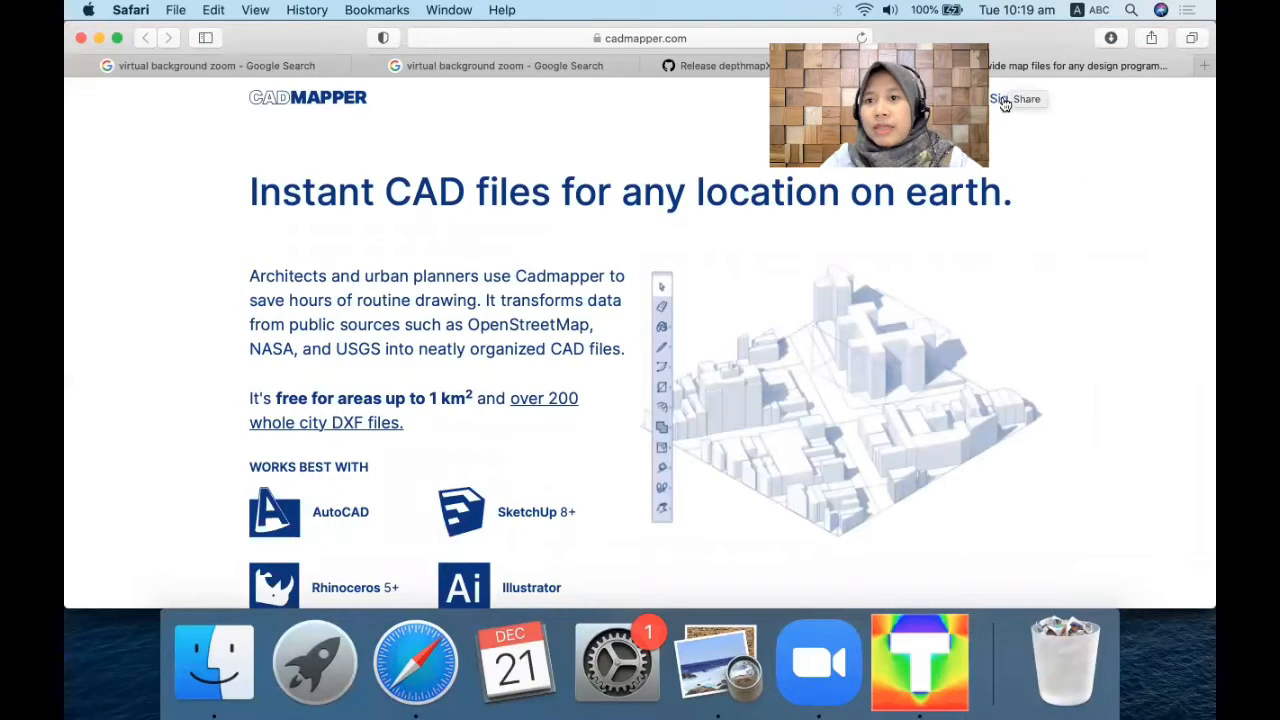
pyautogui.click(1001, 98)
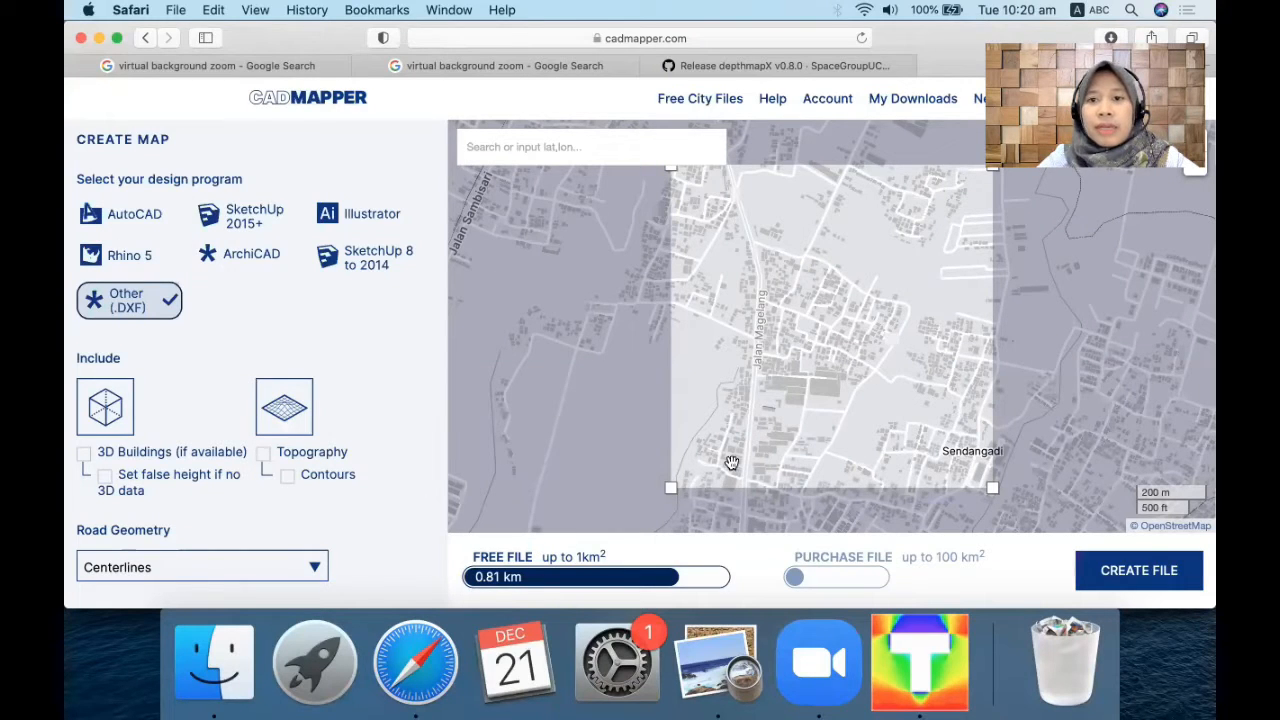
# Search the map for "sleman" and go to the administrative area Sleman, Indonesia.
pyautogui.moveTo(845, 356); pyautogui.dragTo(846, 163)
pyautogui.moveTo(811, 340); pyautogui.dragTo(860, 366)
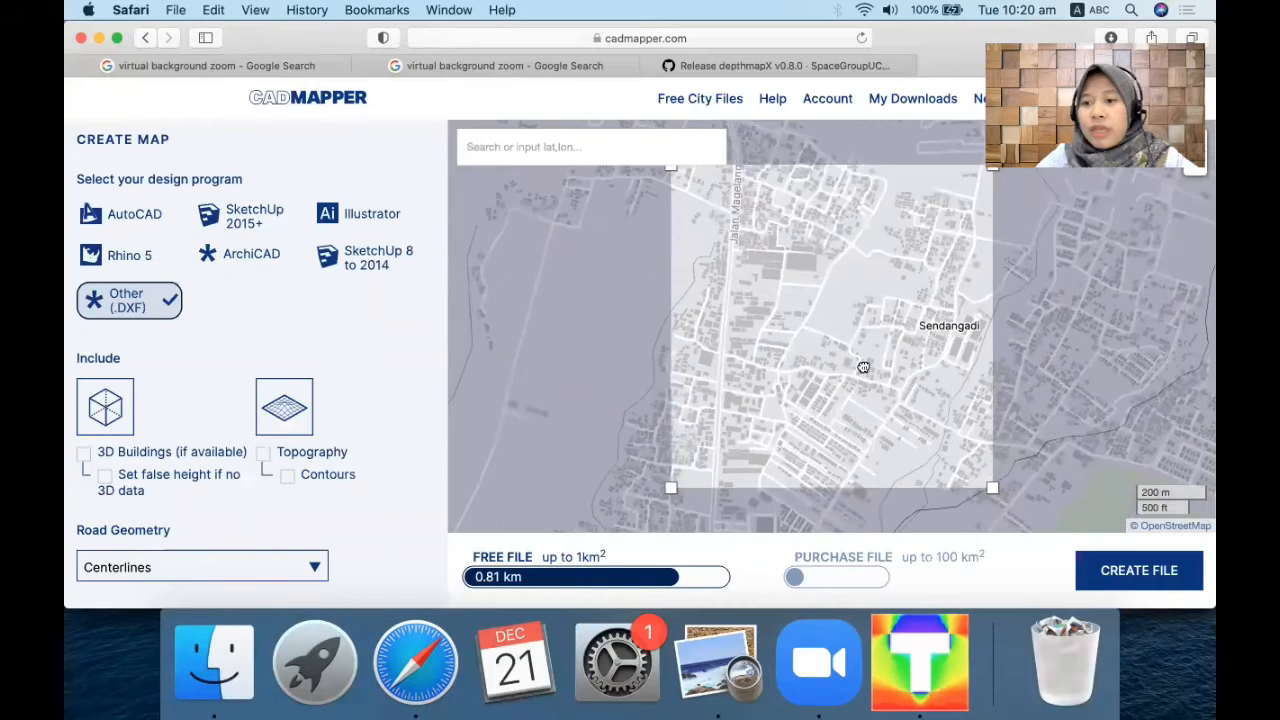
pyautogui.click(617, 150)
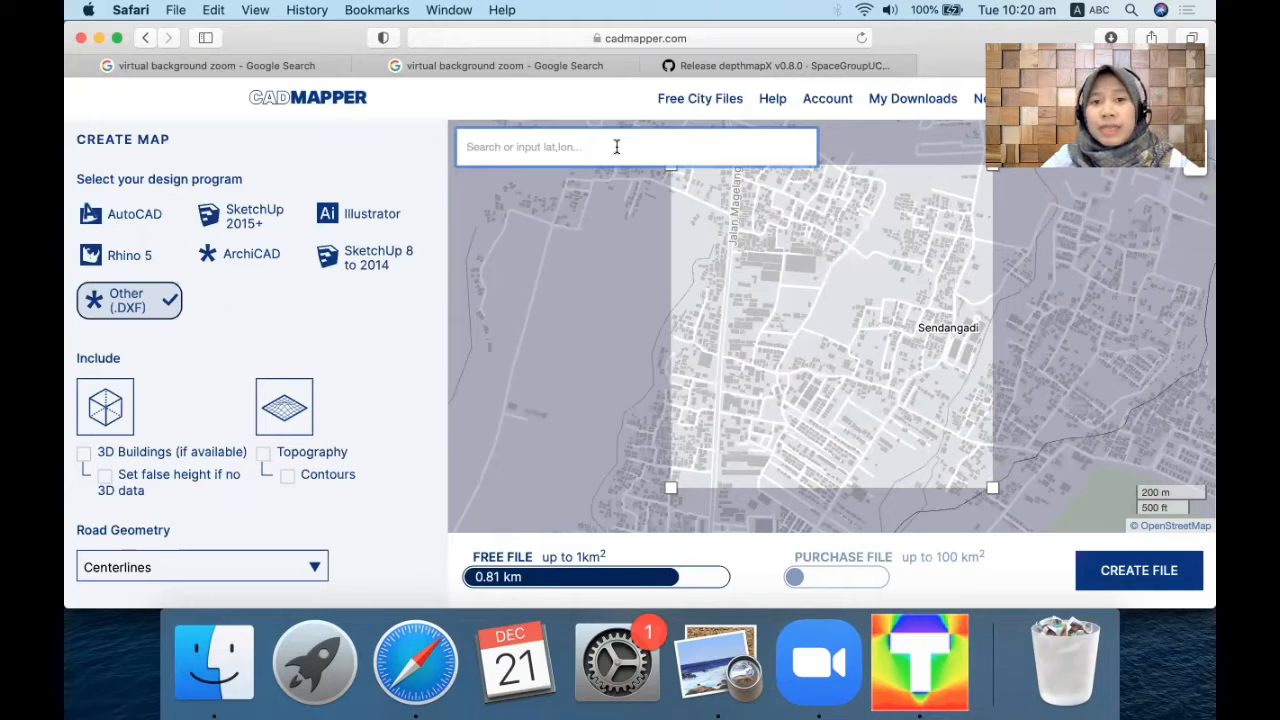
pyautogui.write('sleman')
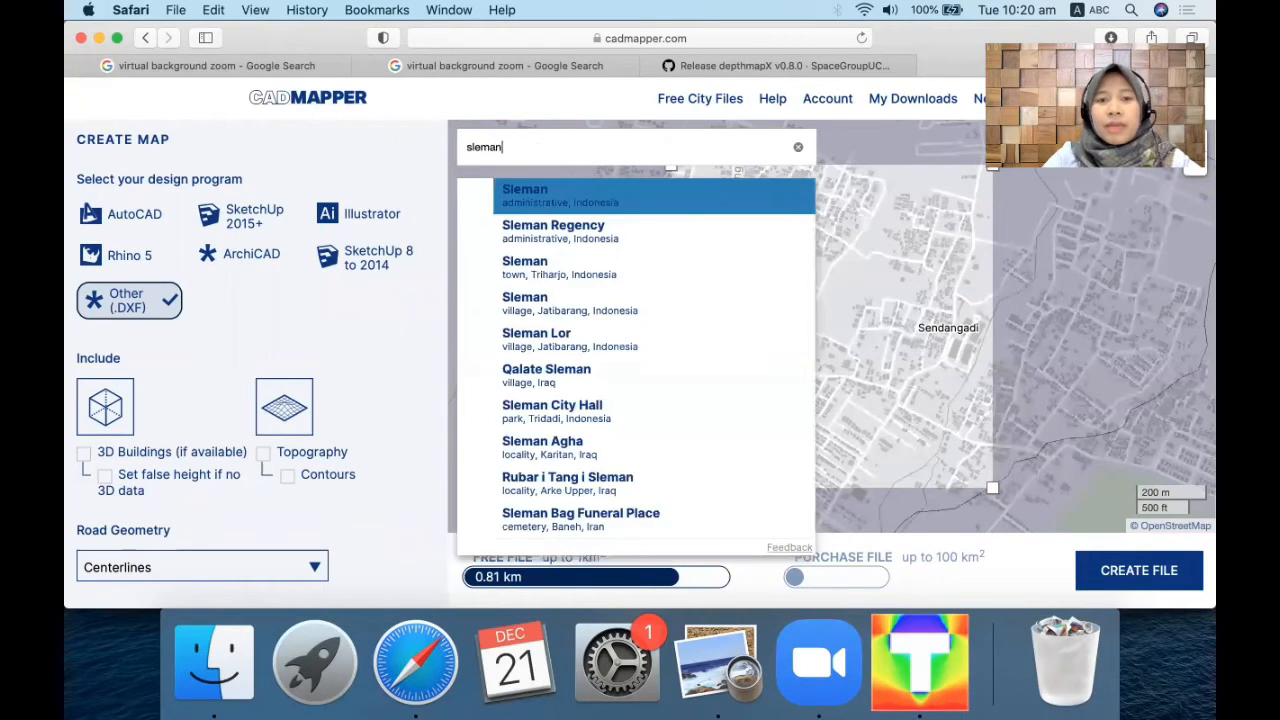
pyautogui.press('Return')
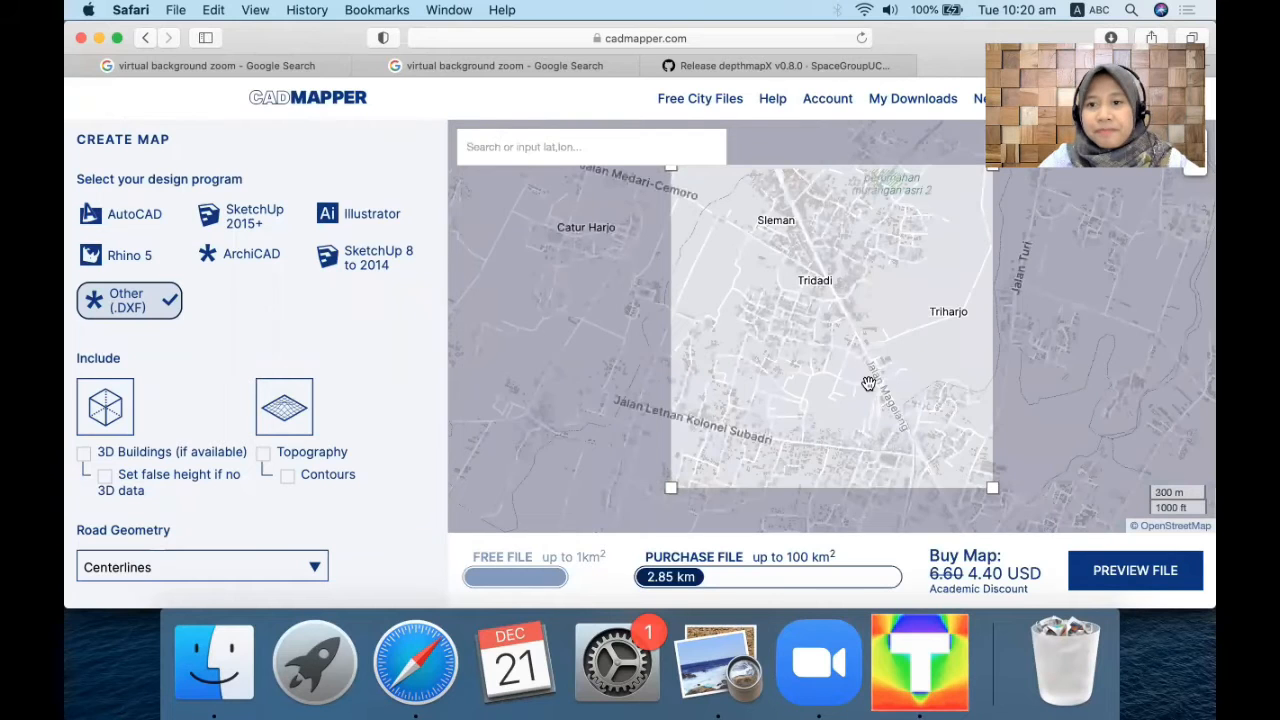
# Shrink the map selection frame to about 0.09 km² and place it over the housing area east of Jalan Magelang, near Sendangadi.
pyautogui.moveTo(868, 383); pyautogui.dragTo(766, 296)
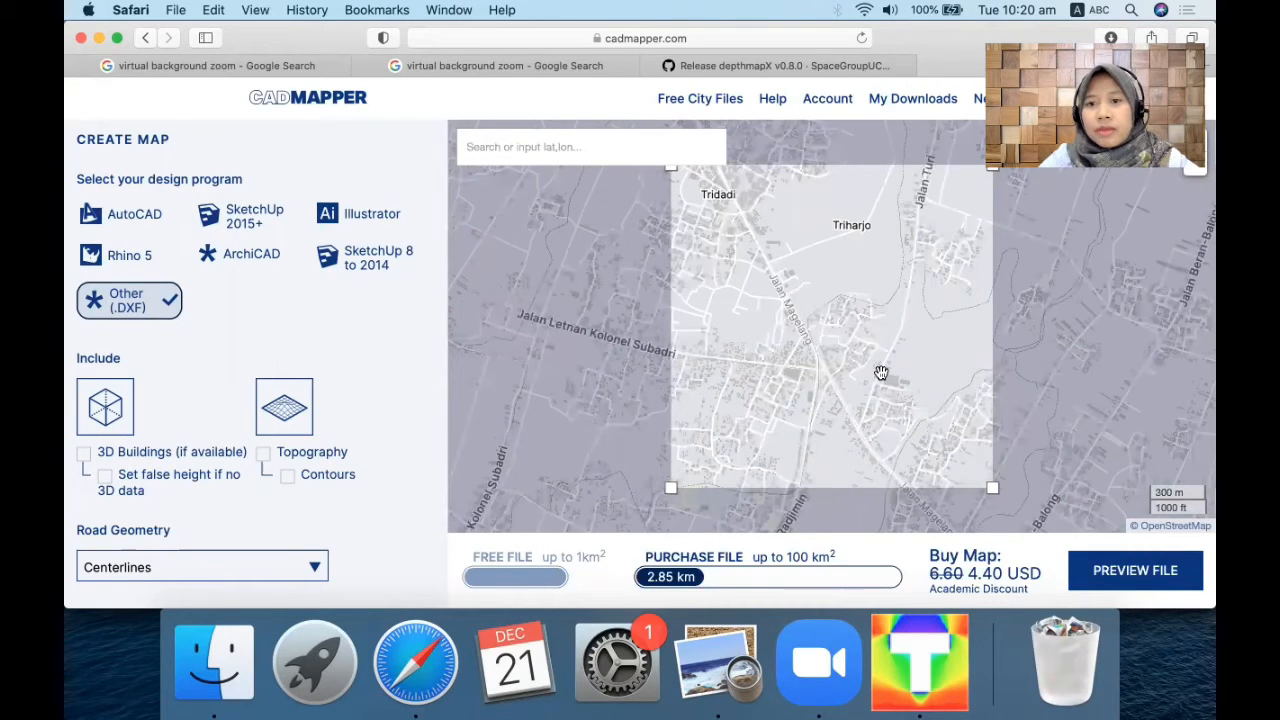
pyautogui.moveTo(916, 434); pyautogui.dragTo(795, 213)
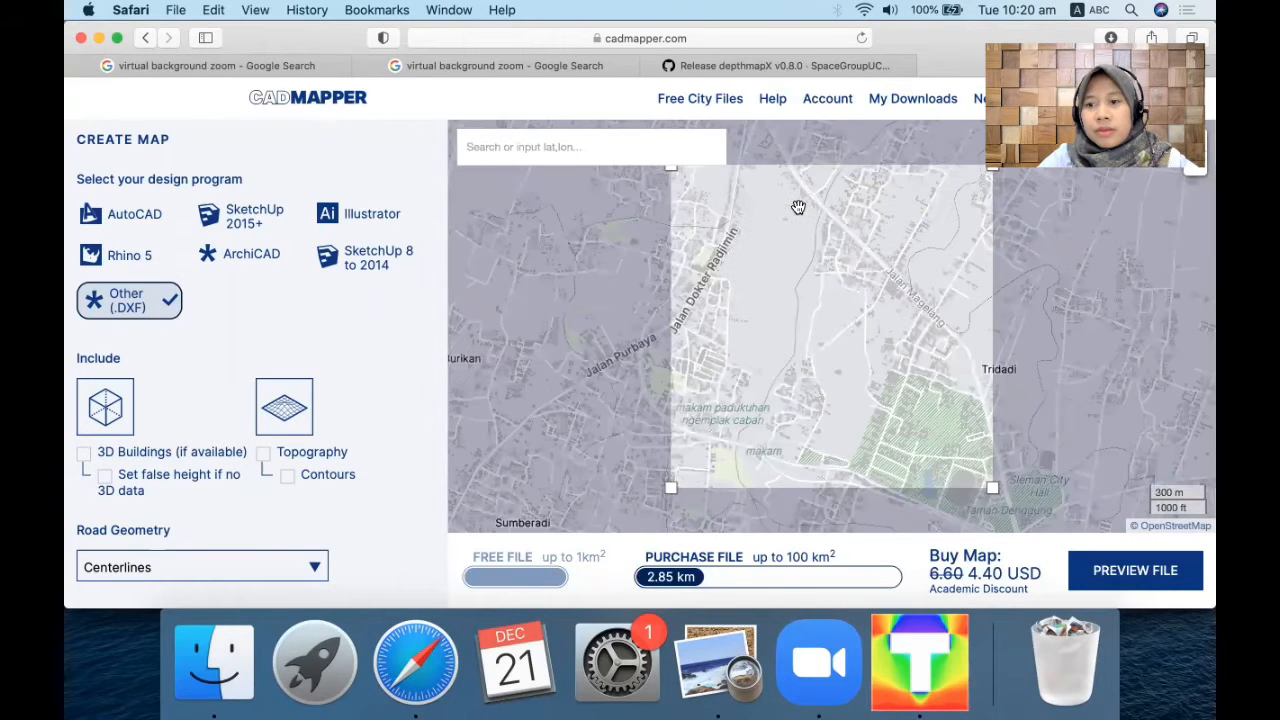
pyautogui.moveTo(842, 333); pyautogui.dragTo(728, 200)
pyautogui.moveTo(766, 293); pyautogui.dragTo(683, 176)
pyautogui.moveTo(739, 231); pyautogui.dragTo(757, 280)
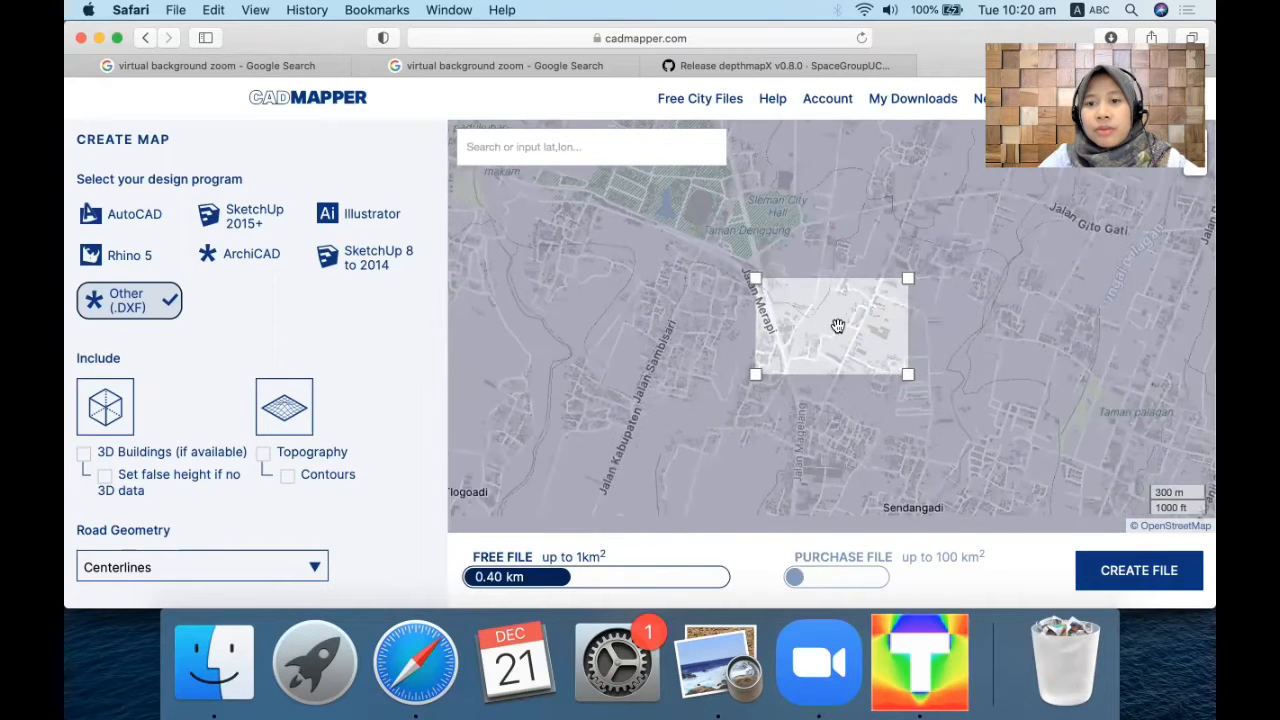
pyautogui.scroll(5, 838, 326)
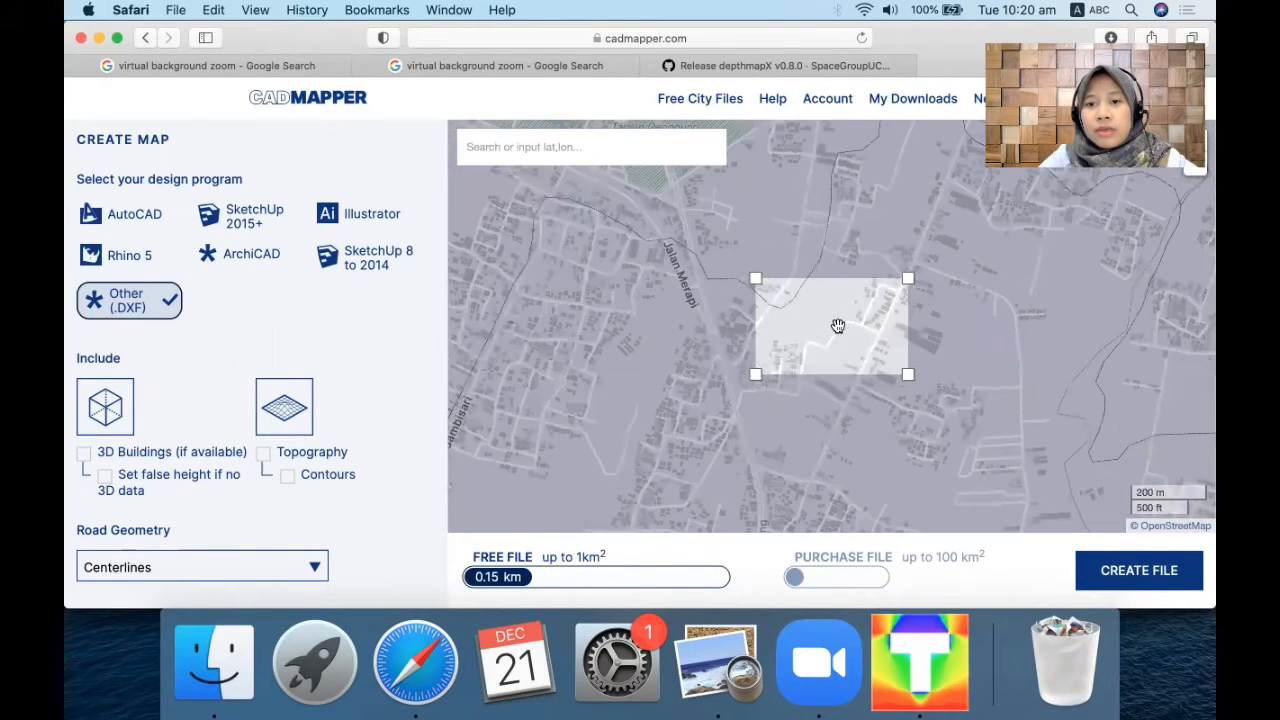
pyautogui.moveTo(892, 456); pyautogui.dragTo(883, 200)
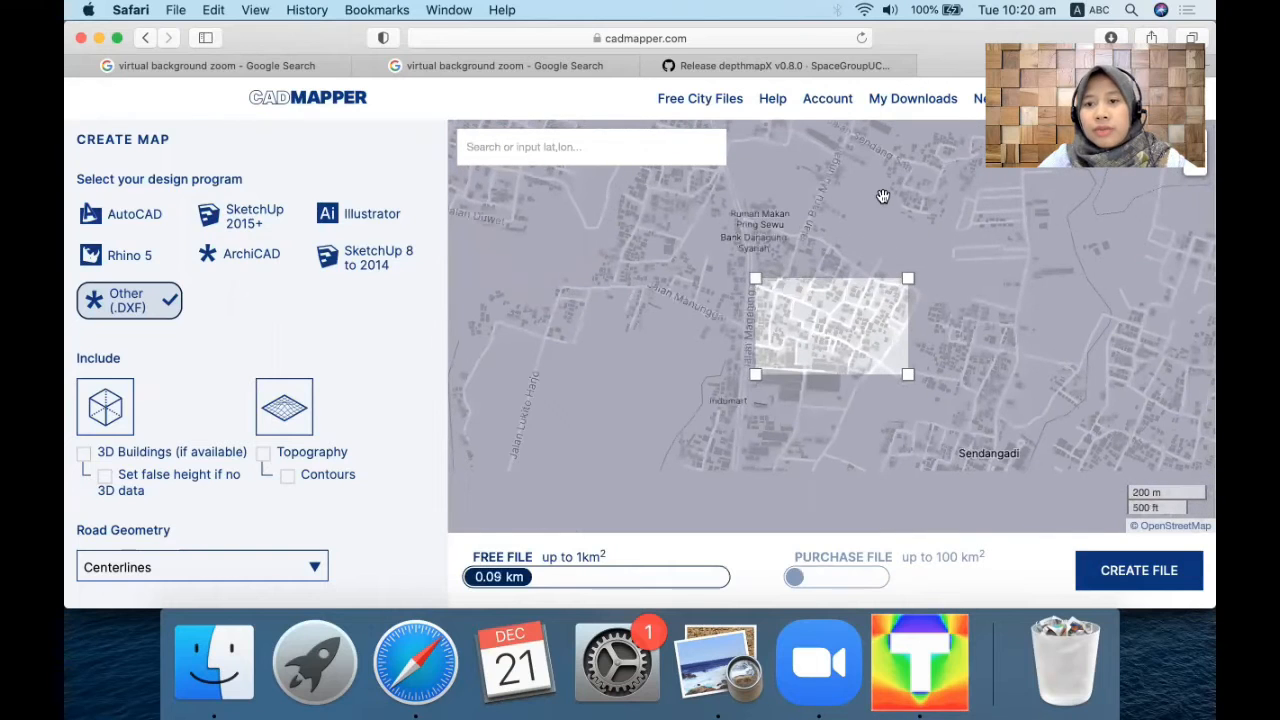
pyautogui.moveTo(892, 255); pyautogui.dragTo(892, 261)
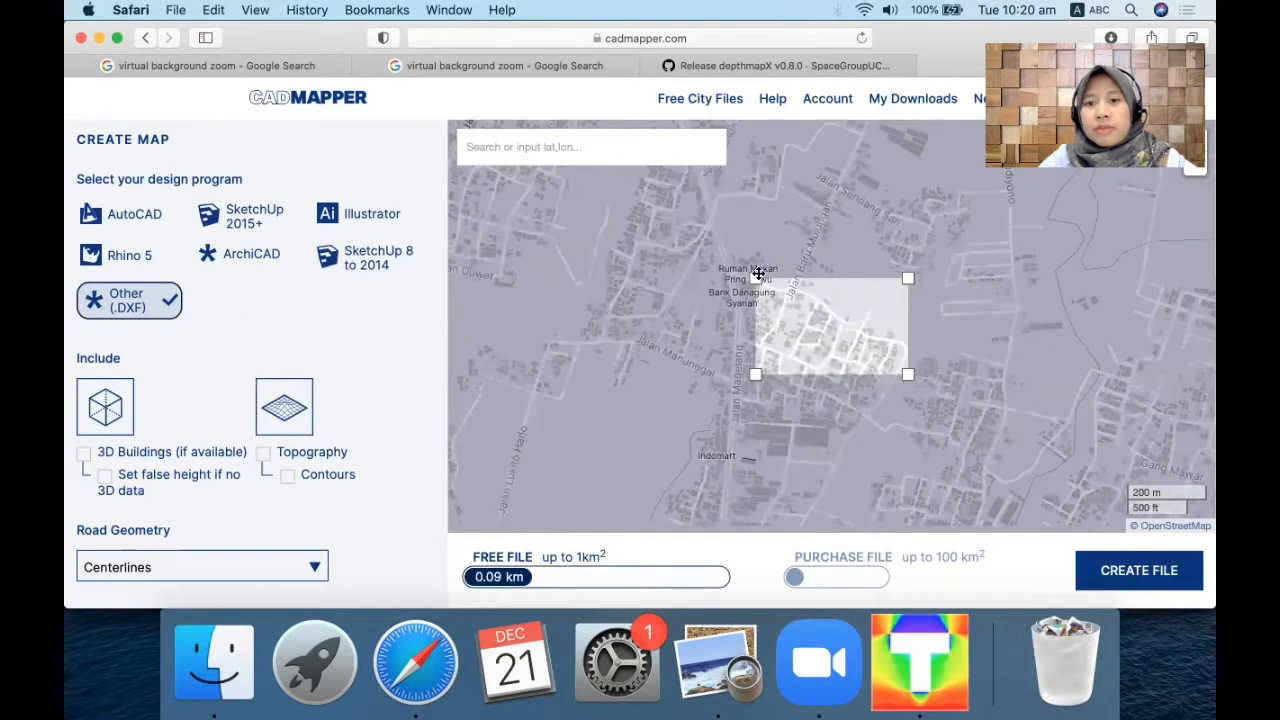
# Enlarge the selection frame to about 0.28 km², covering the housing blocks from Rumah Makan Pring Sewu down to Indomart.
pyautogui.moveTo(756, 276); pyautogui.dragTo(712, 262)
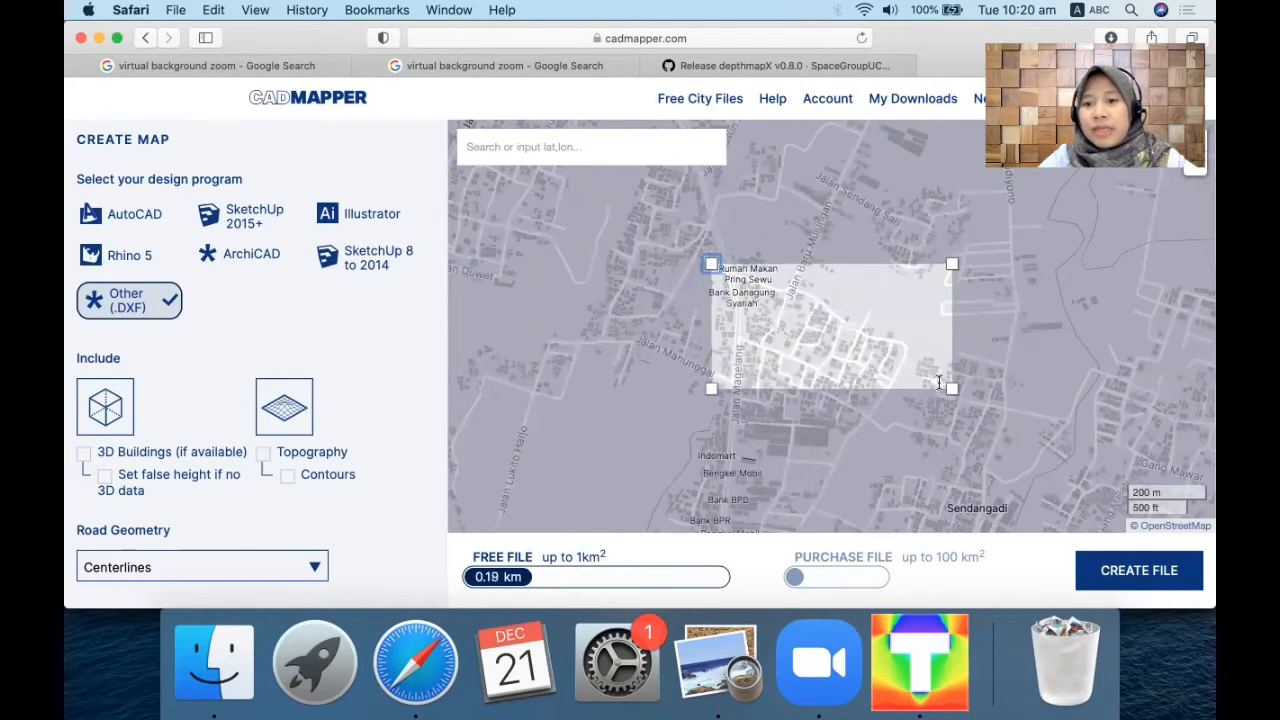
pyautogui.moveTo(952, 389); pyautogui.dragTo(933, 402)
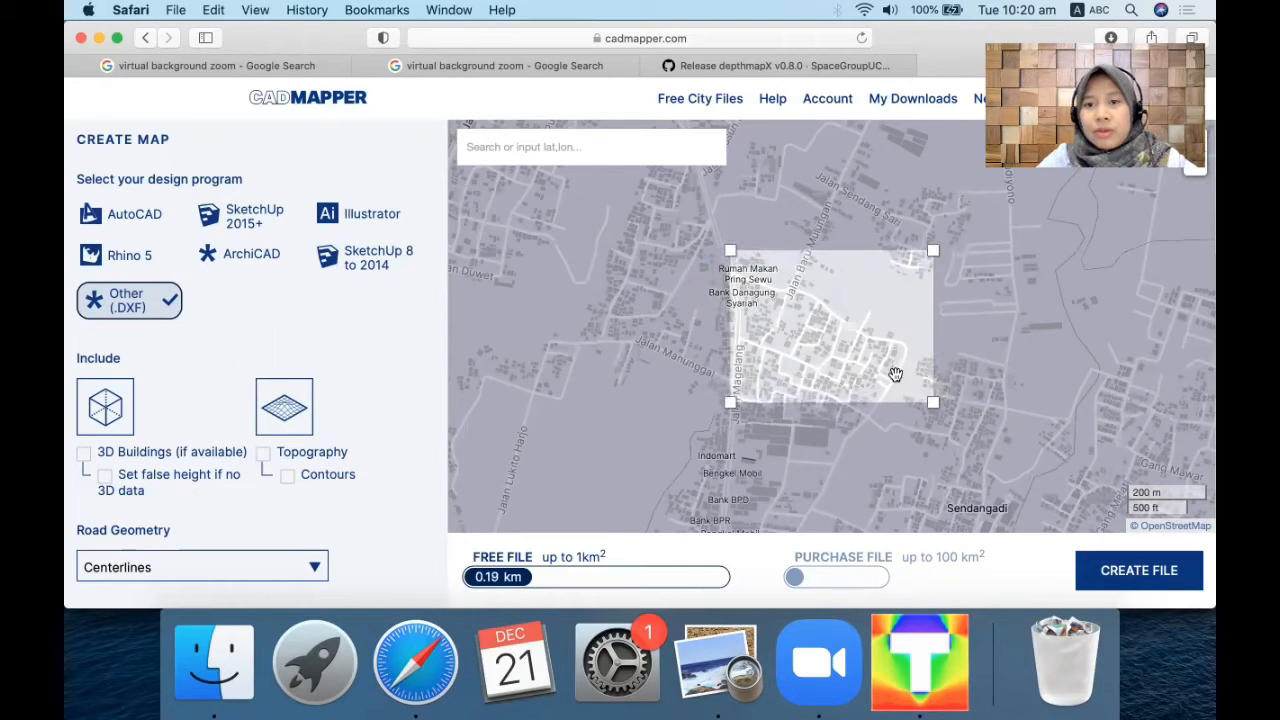
pyautogui.moveTo(845, 348); pyautogui.dragTo(865, 340)
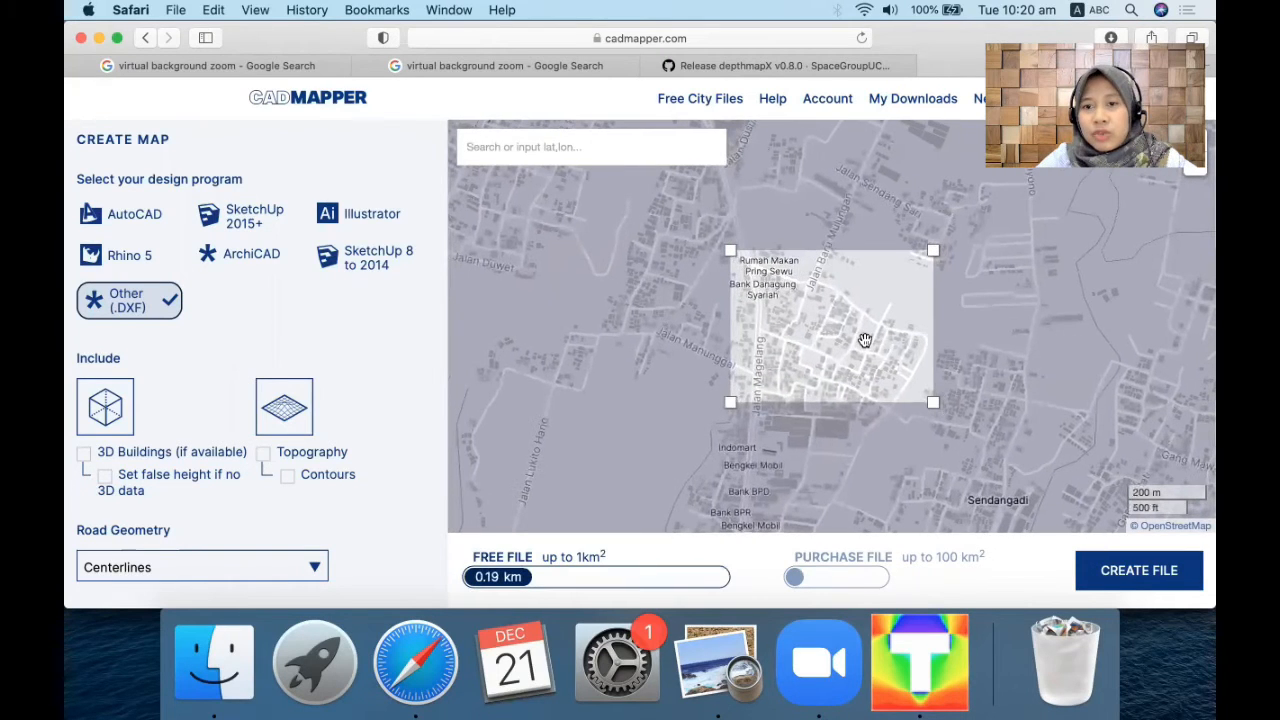
pyautogui.moveTo(933, 402); pyautogui.dragTo(933, 417)
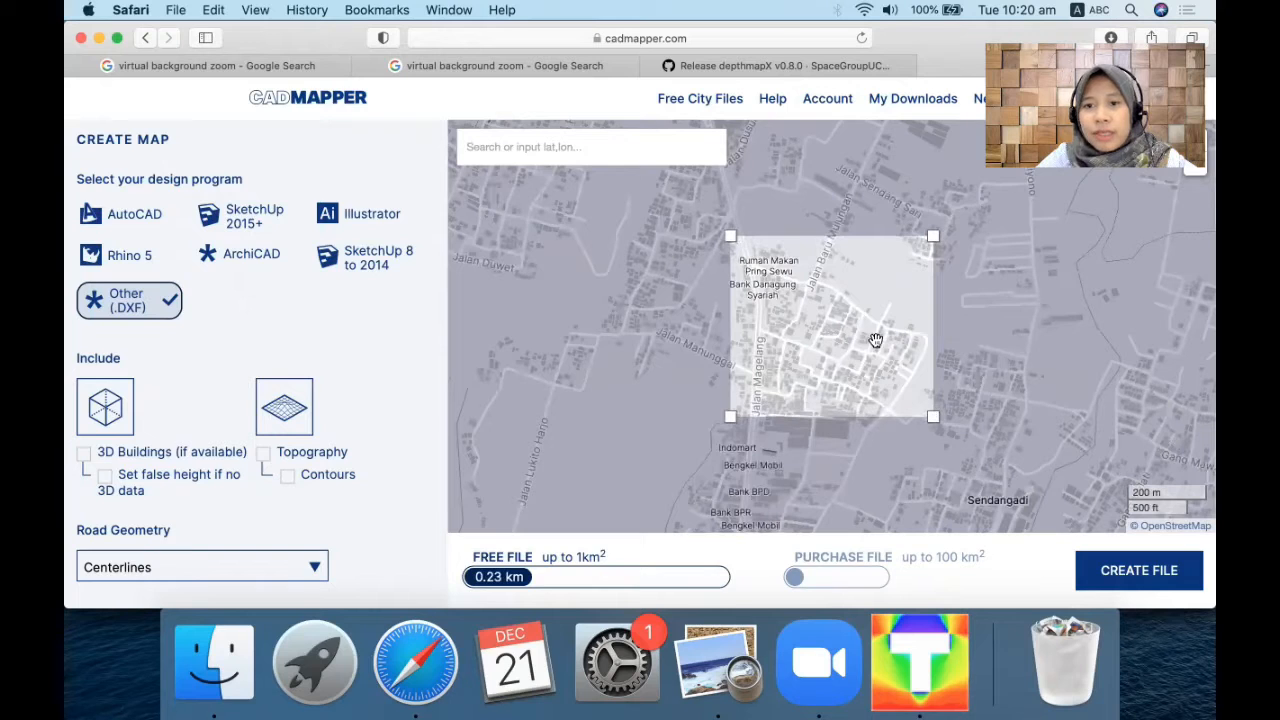
pyautogui.moveTo(860, 357); pyautogui.dragTo(868, 340)
pyautogui.moveTo(932, 417); pyautogui.dragTo(937, 422)
pyautogui.moveTo(866, 374); pyautogui.dragTo(866, 368)
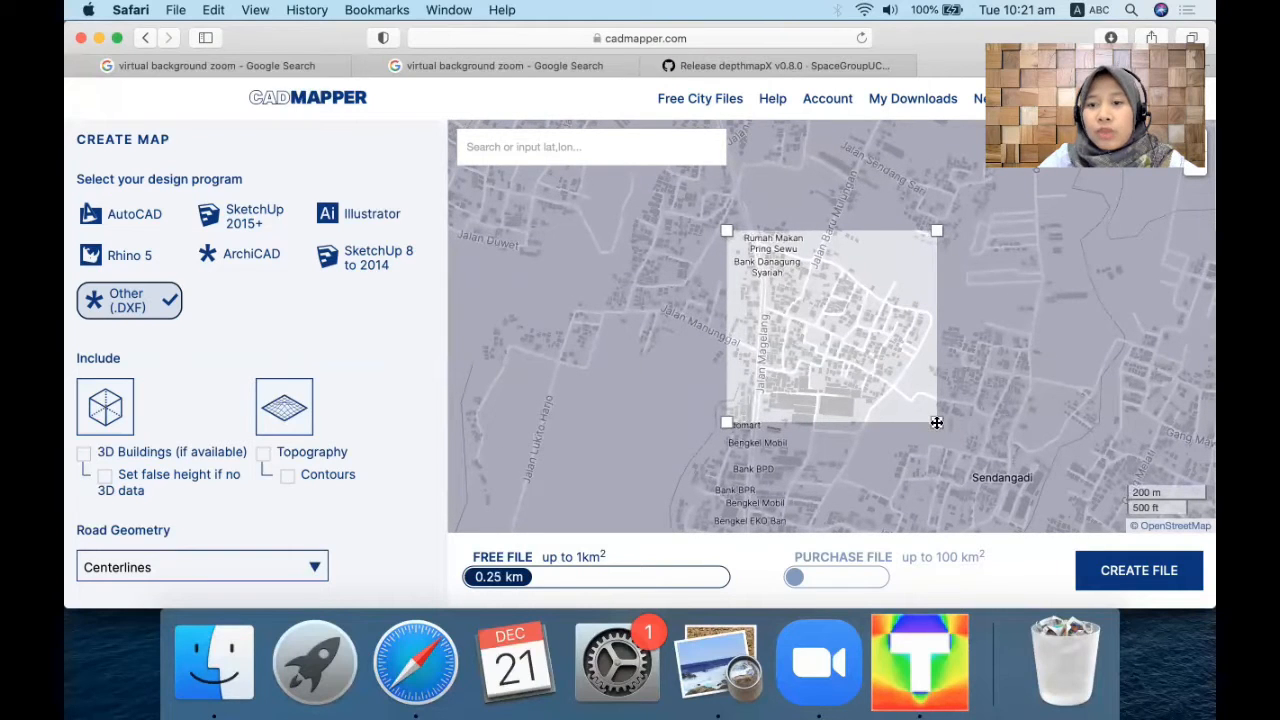
pyautogui.moveTo(936, 422); pyautogui.dragTo(939, 430)
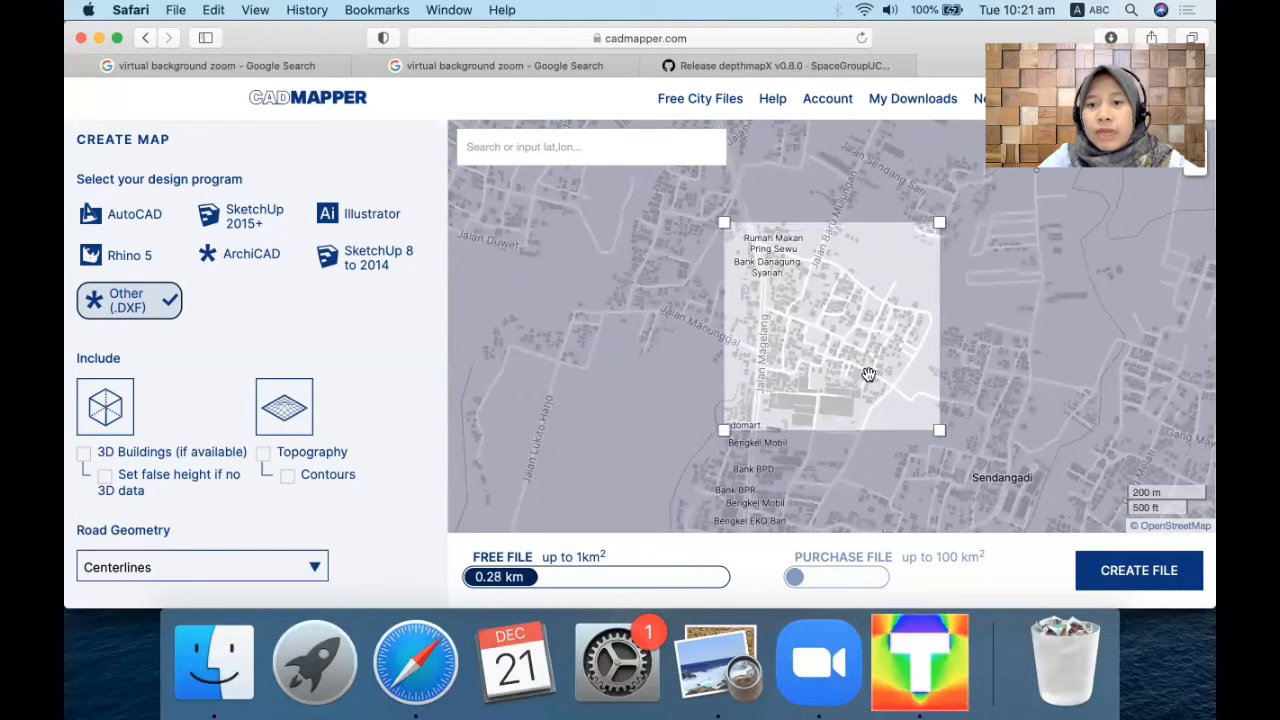
pyautogui.moveTo(869, 369); pyautogui.dragTo(872, 365)
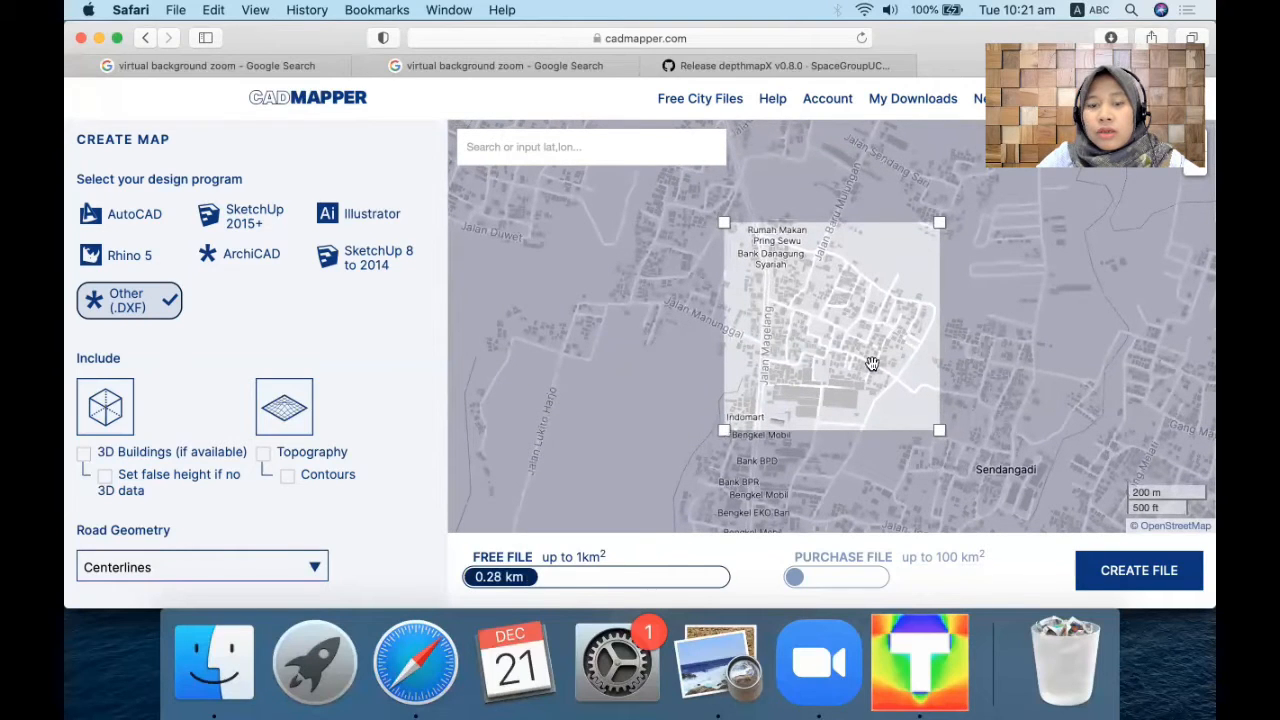
pyautogui.moveTo(877, 365); pyautogui.dragTo(877, 363)
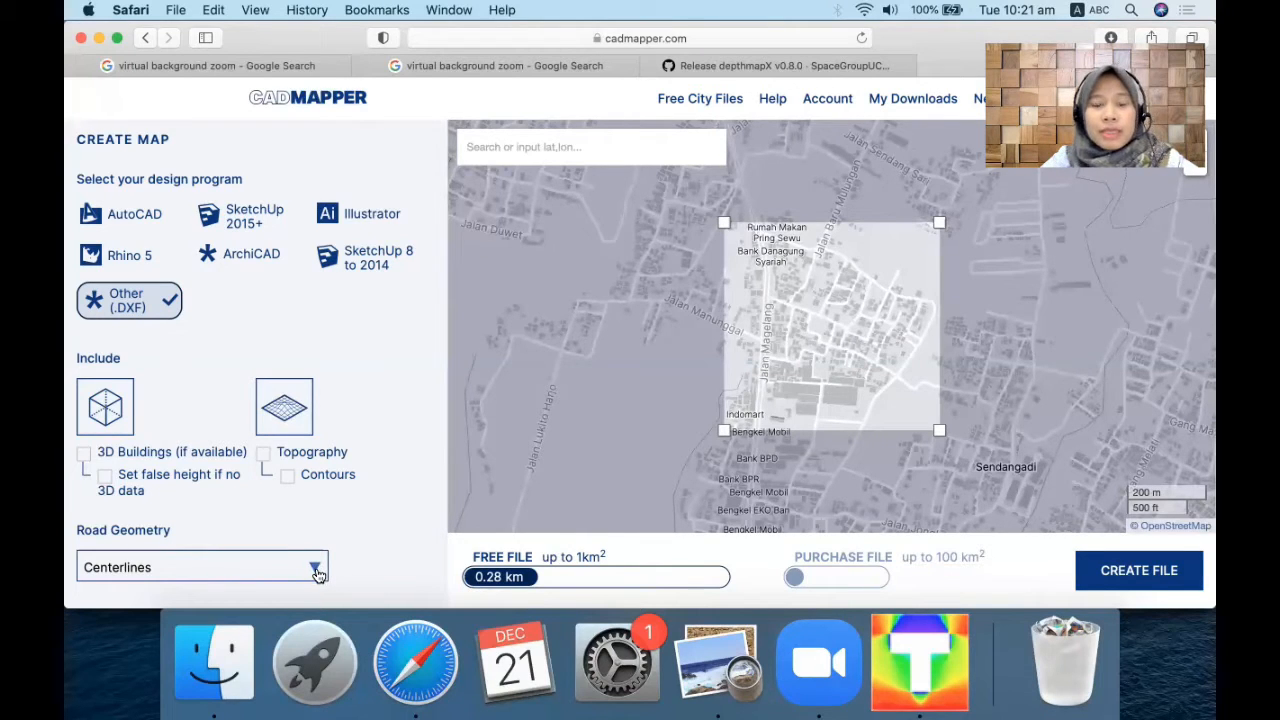
# Create the DXF map file with Centerlines as road geometry and download it.
pyautogui.click(250, 565)
pyautogui.click(216, 506)
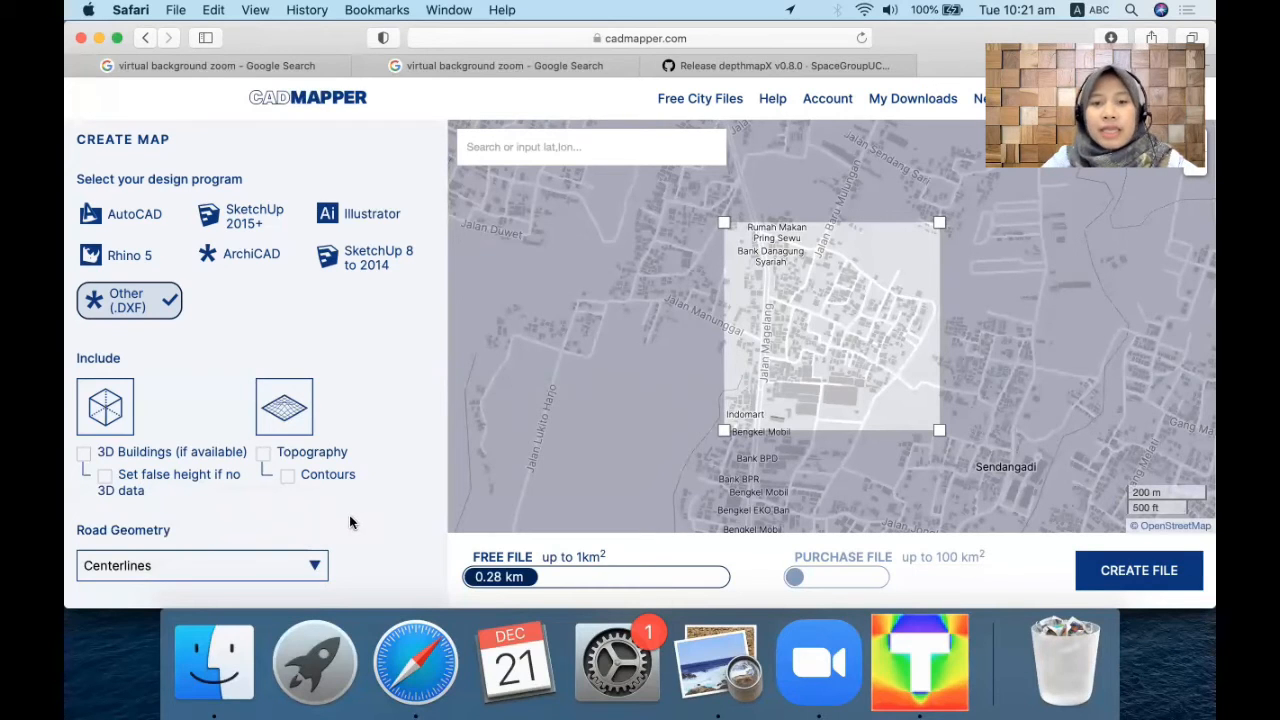
pyautogui.click(1107, 572)
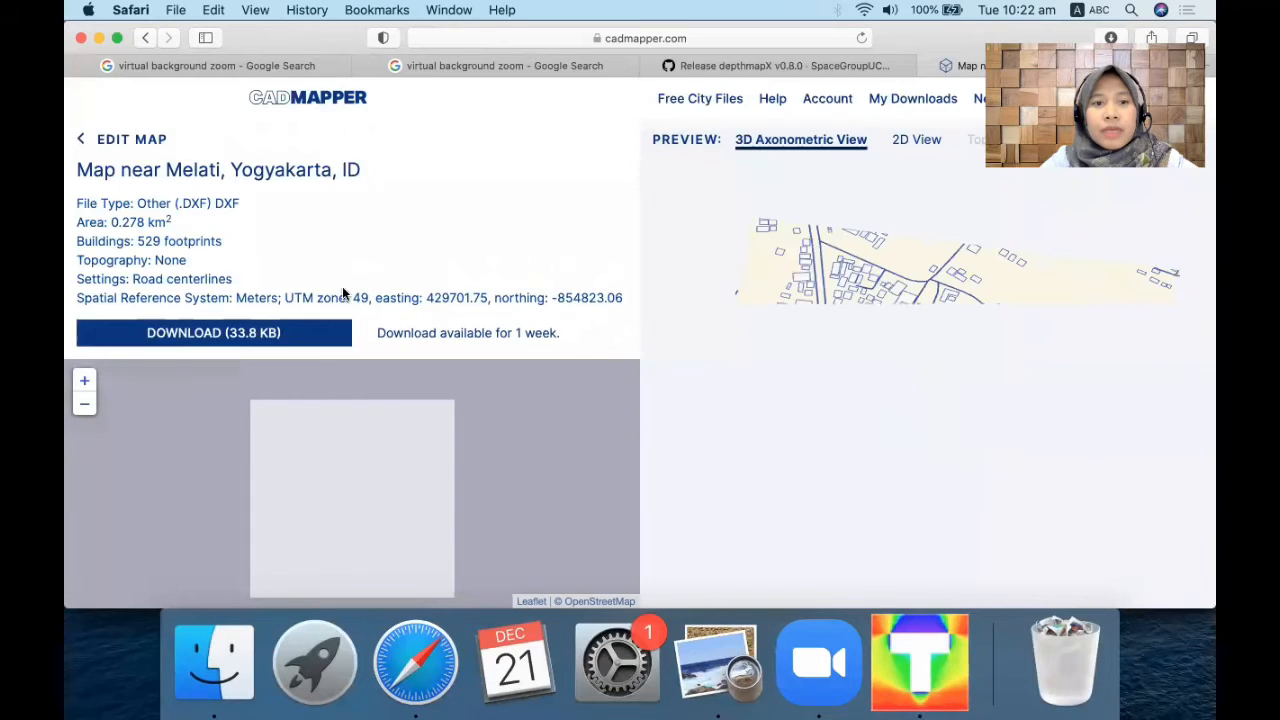
pyautogui.click(292, 334)
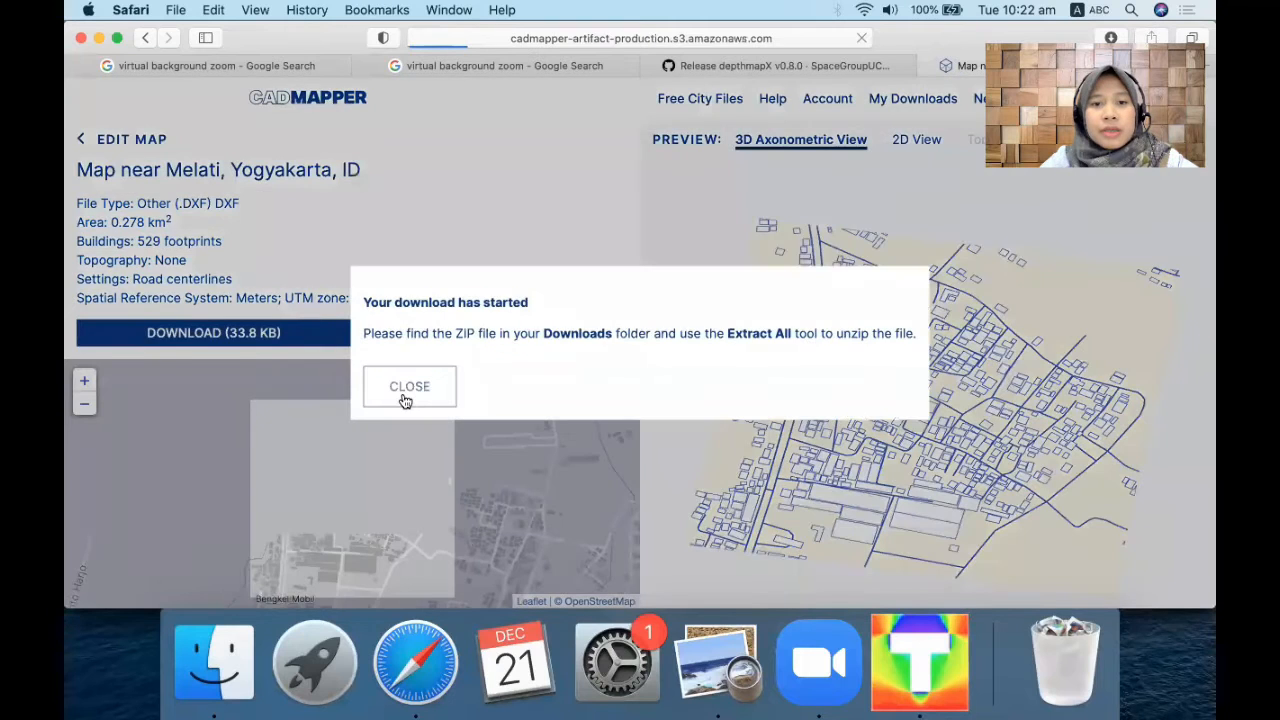
# Dismiss the download notice and read through the Modul 4 PDF in Preview to the section on Integration analysis with DepthmapX.
pyautogui.click(407, 392)
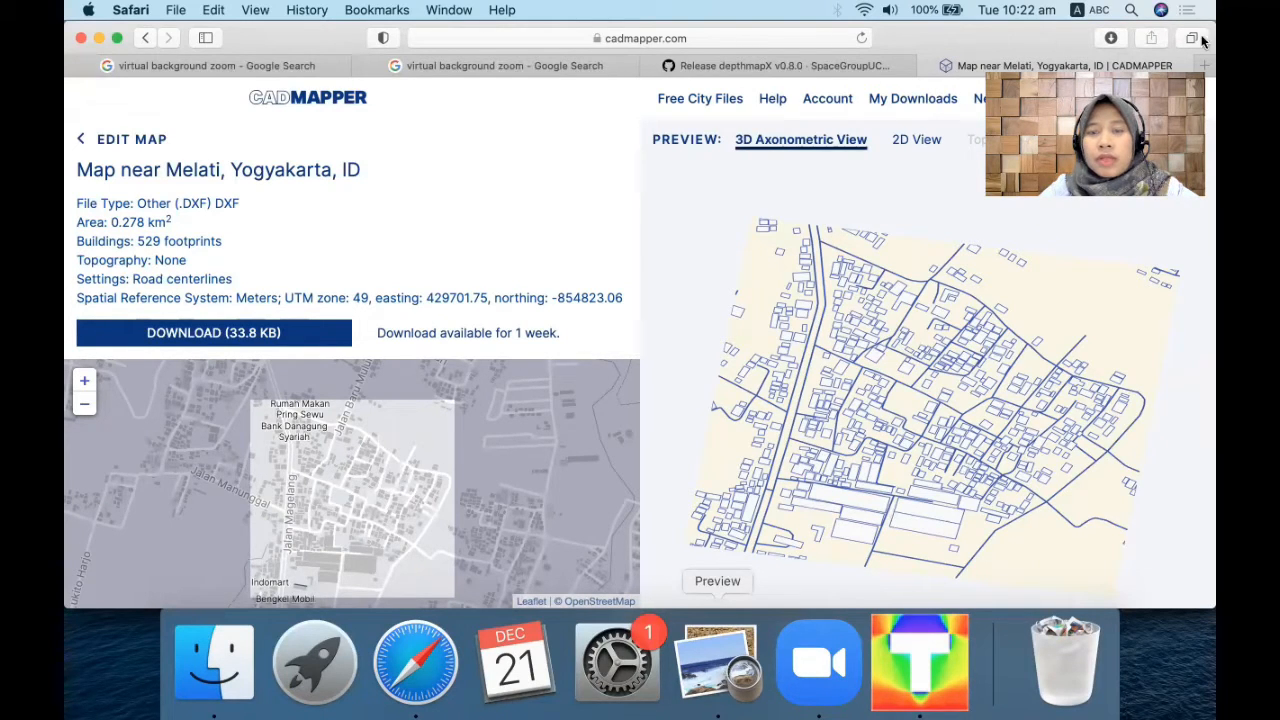
pyautogui.click(711, 664)
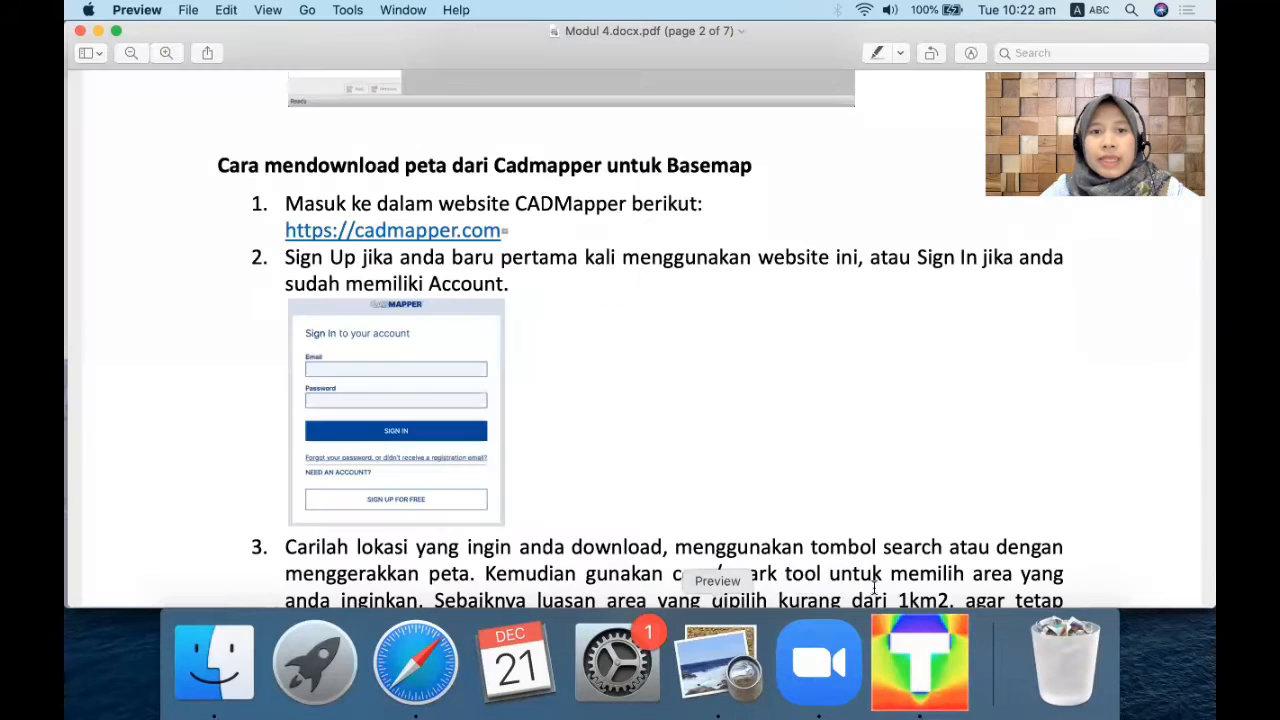
pyautogui.scroll(-10, 645, 505)
pyautogui.scroll(-15, 645, 505)
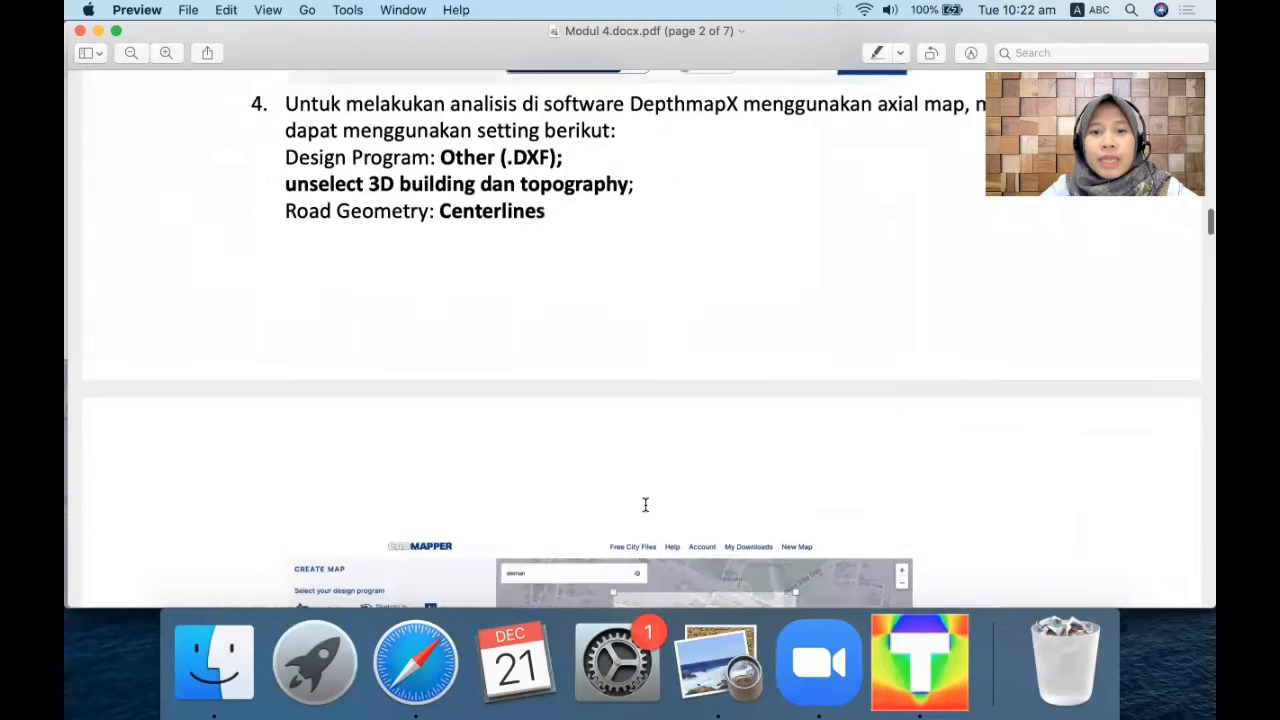
pyautogui.scroll(-8, 645, 505)
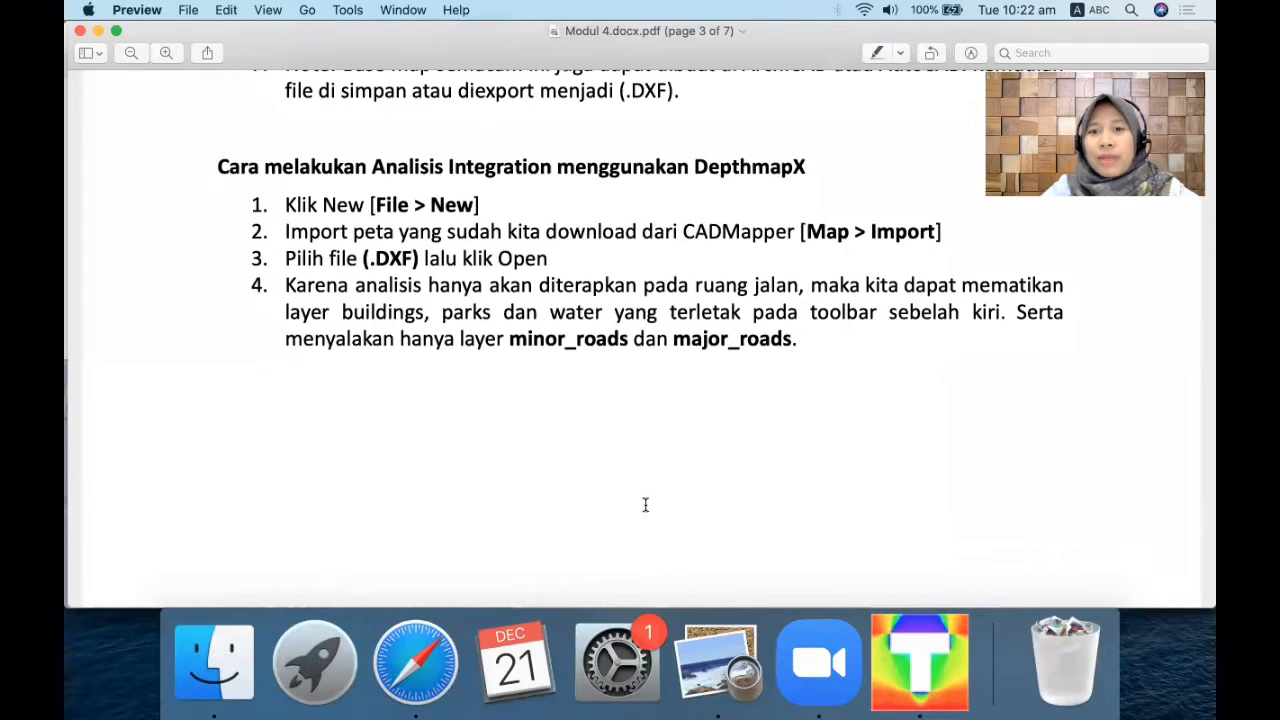
# Switch to depthmapX, create a new graph workspace and enlarge its map view to fill the available area.
pyautogui.click(927, 651)
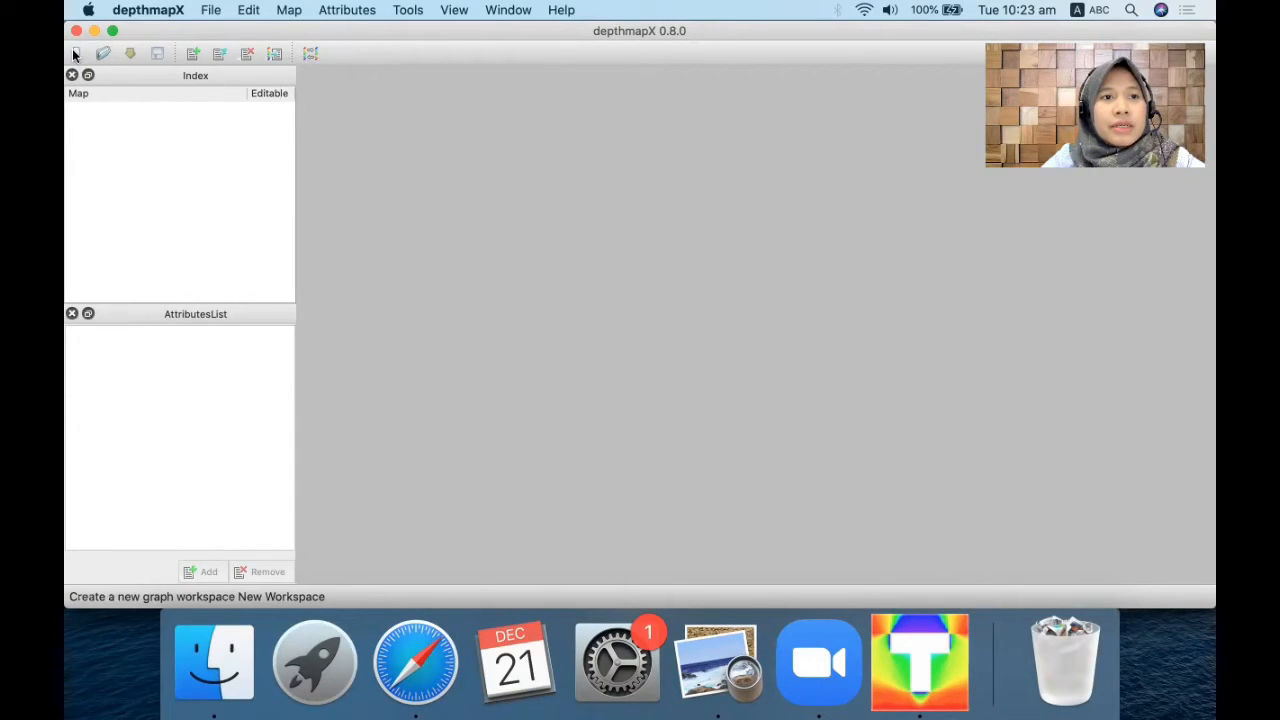
pyautogui.click(210, 10)
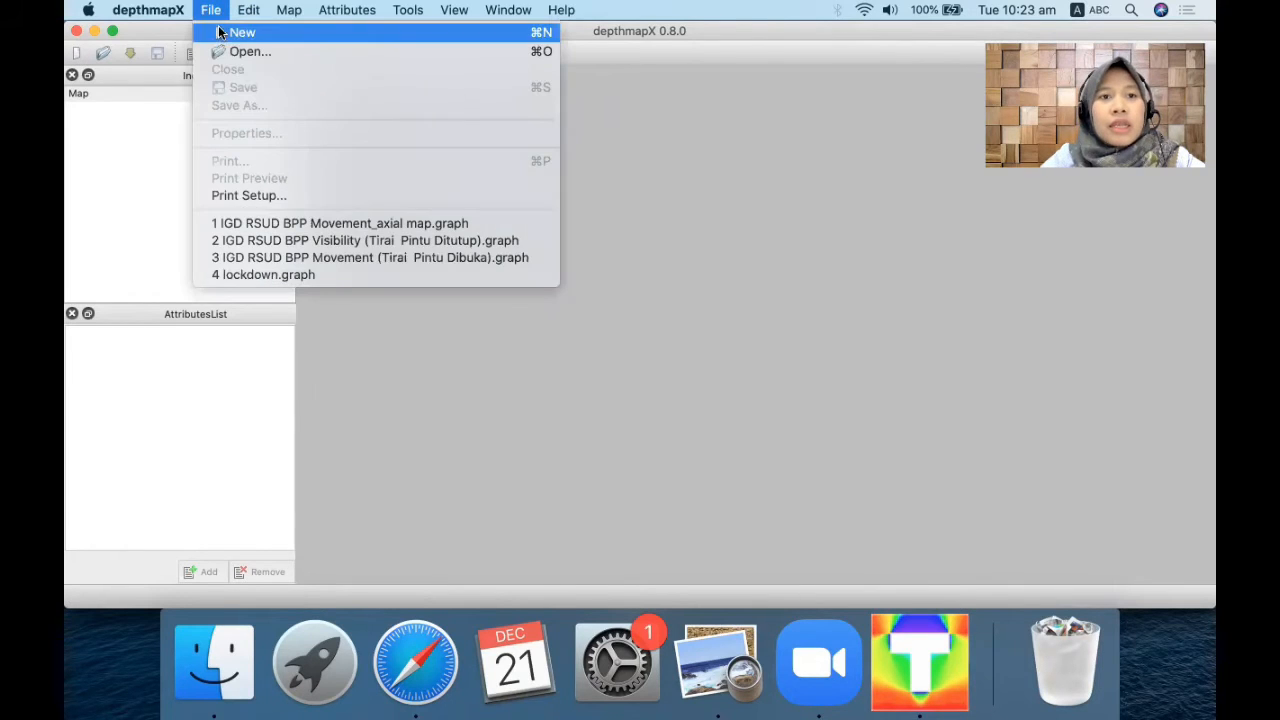
pyautogui.click(226, 31)
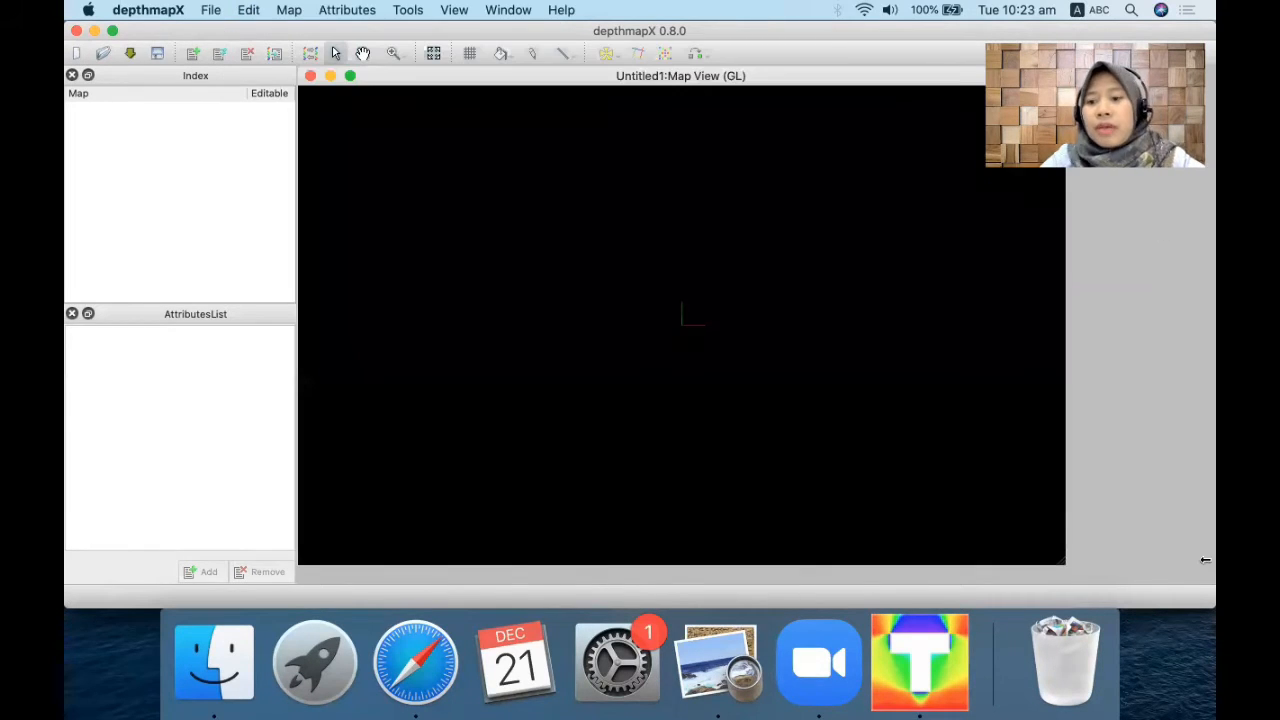
pyautogui.moveTo(1061, 560); pyautogui.dragTo(1214, 582)
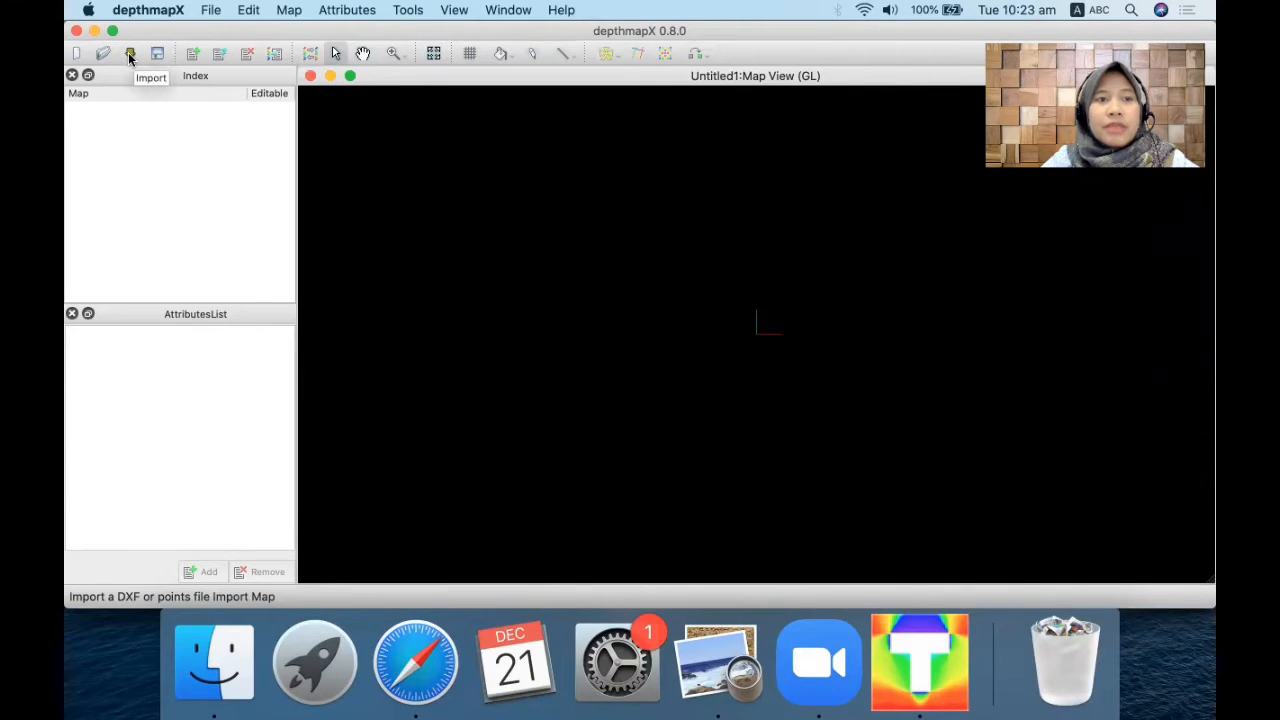
# Import cadmapper-melati-yogyakarta-id.dxf from the cadmapper-melati-yogyakarta-id-2 folder in Downloads.
pyautogui.click(288, 11)
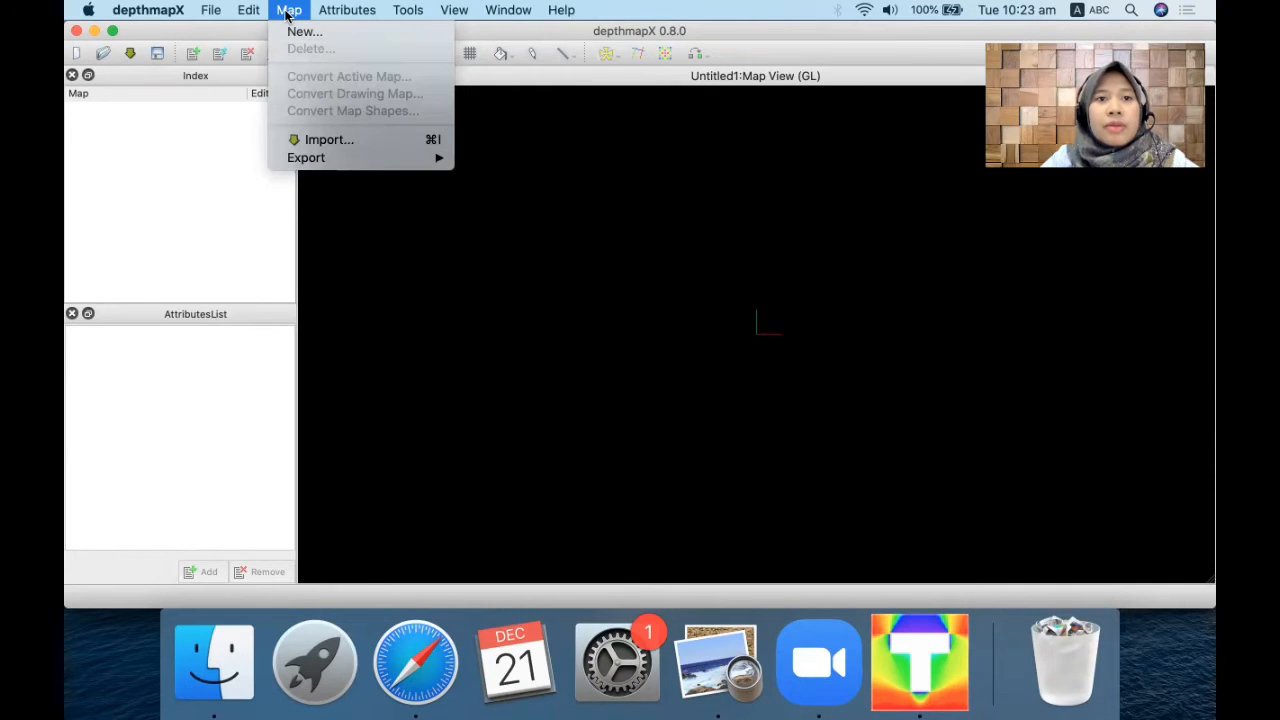
pyautogui.click(335, 141)
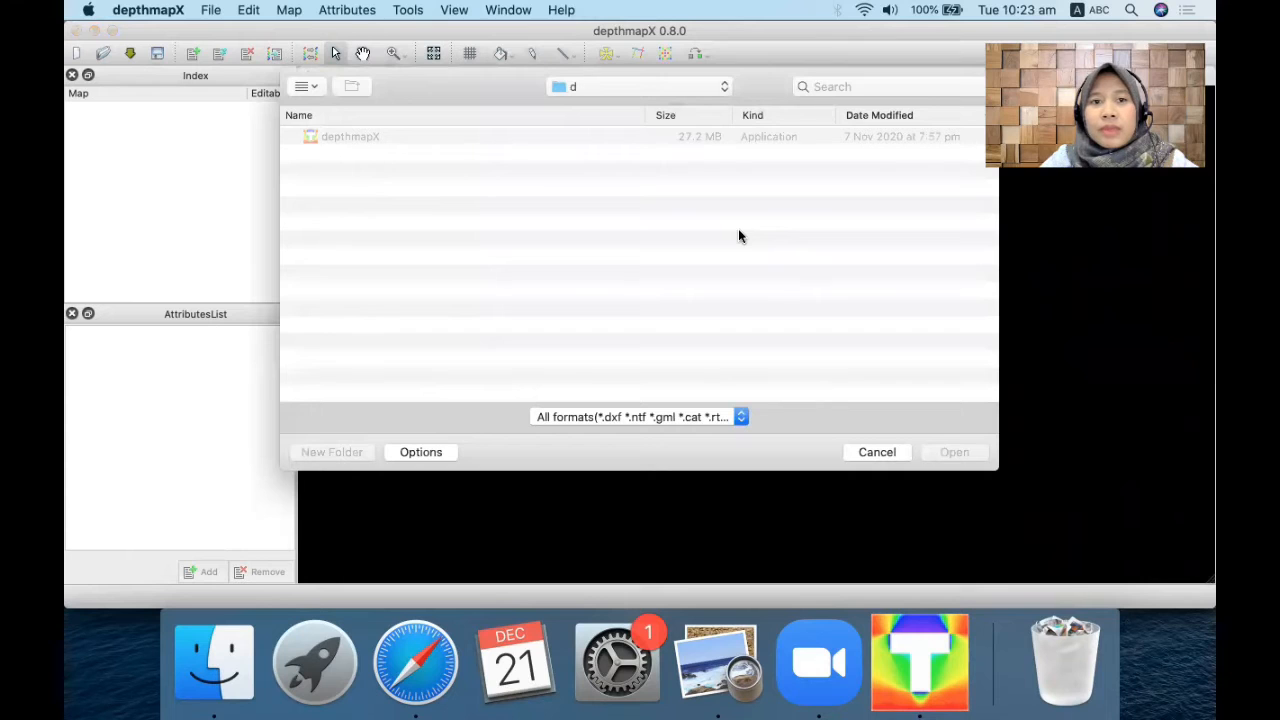
pyautogui.click(628, 92)
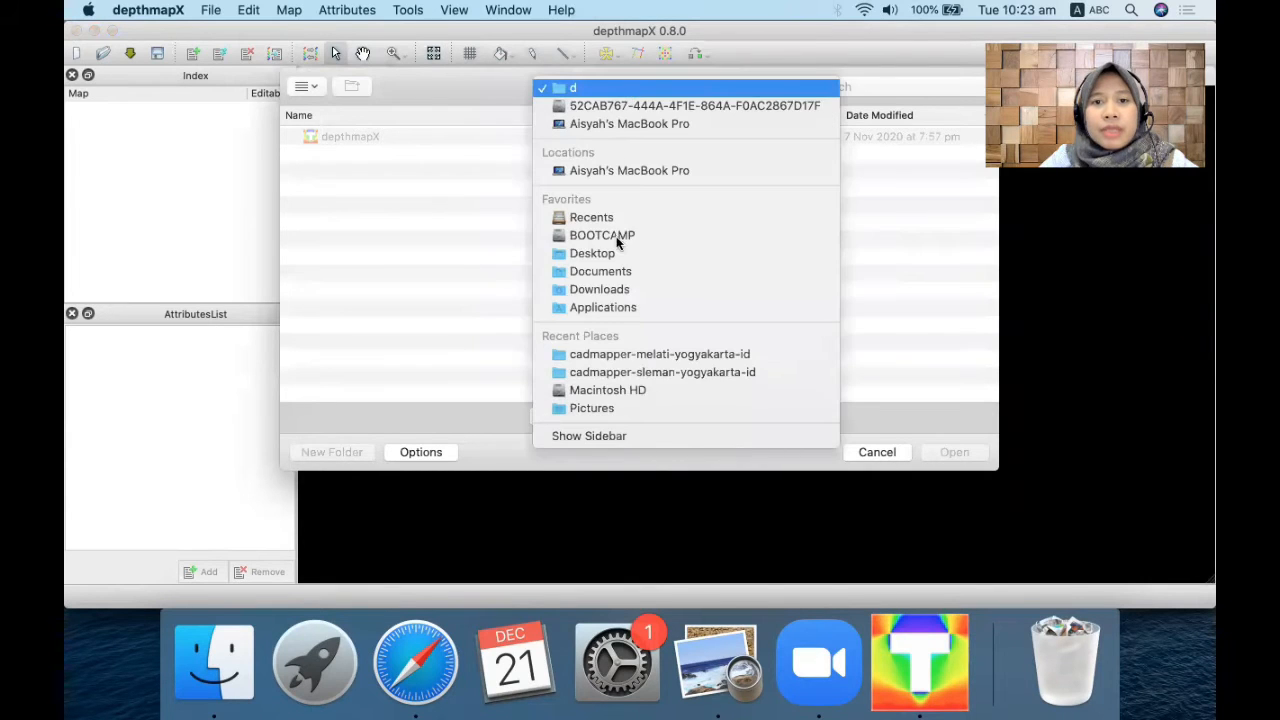
pyautogui.click(612, 292)
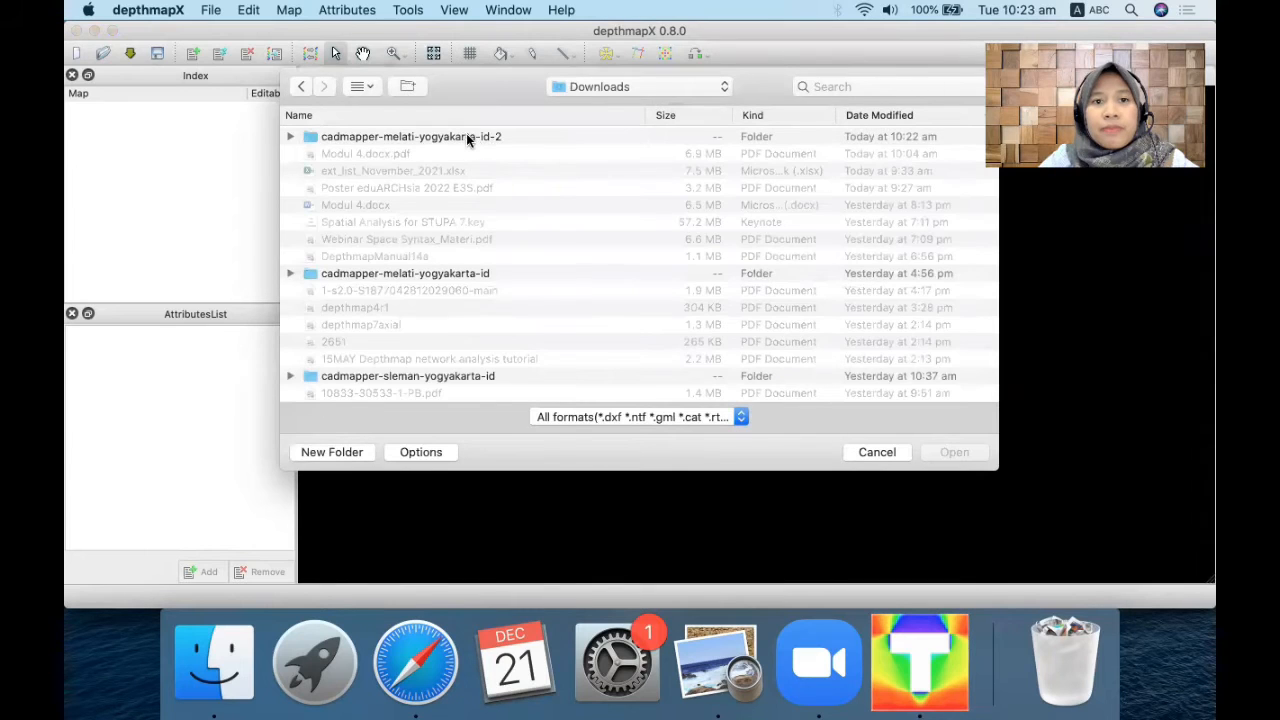
pyautogui.doubleClick(466, 136)
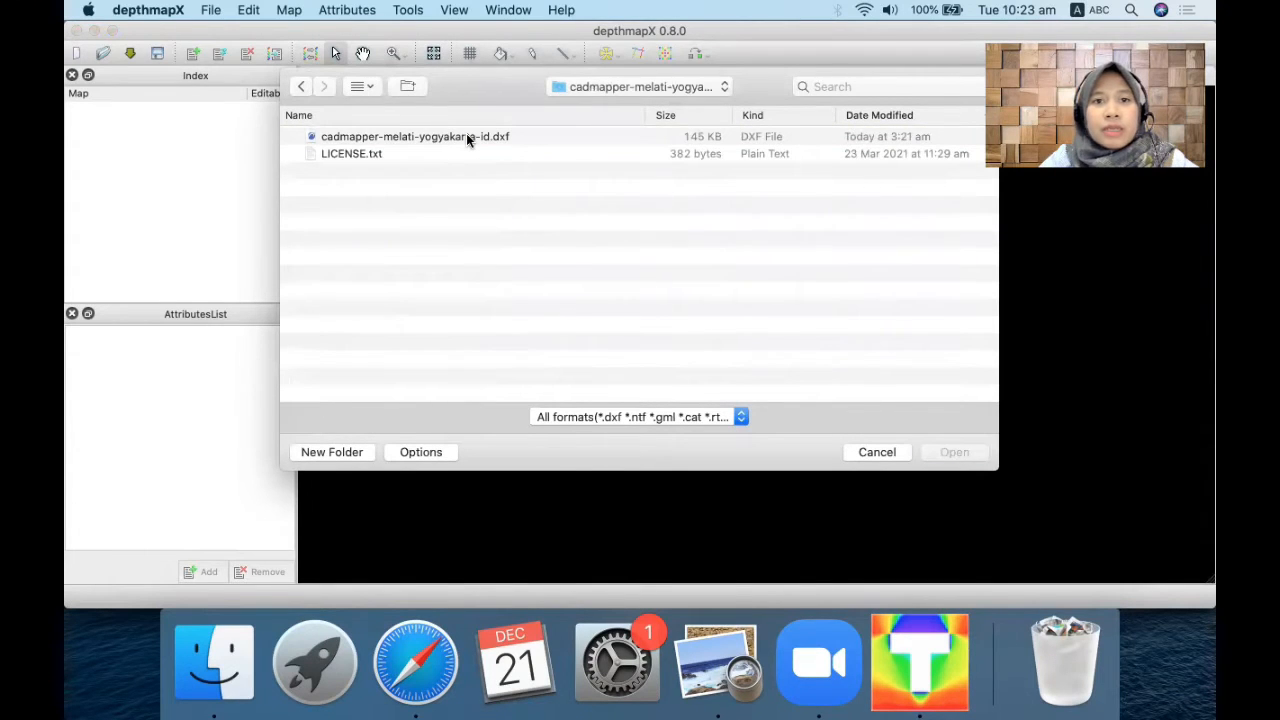
pyautogui.click(466, 136)
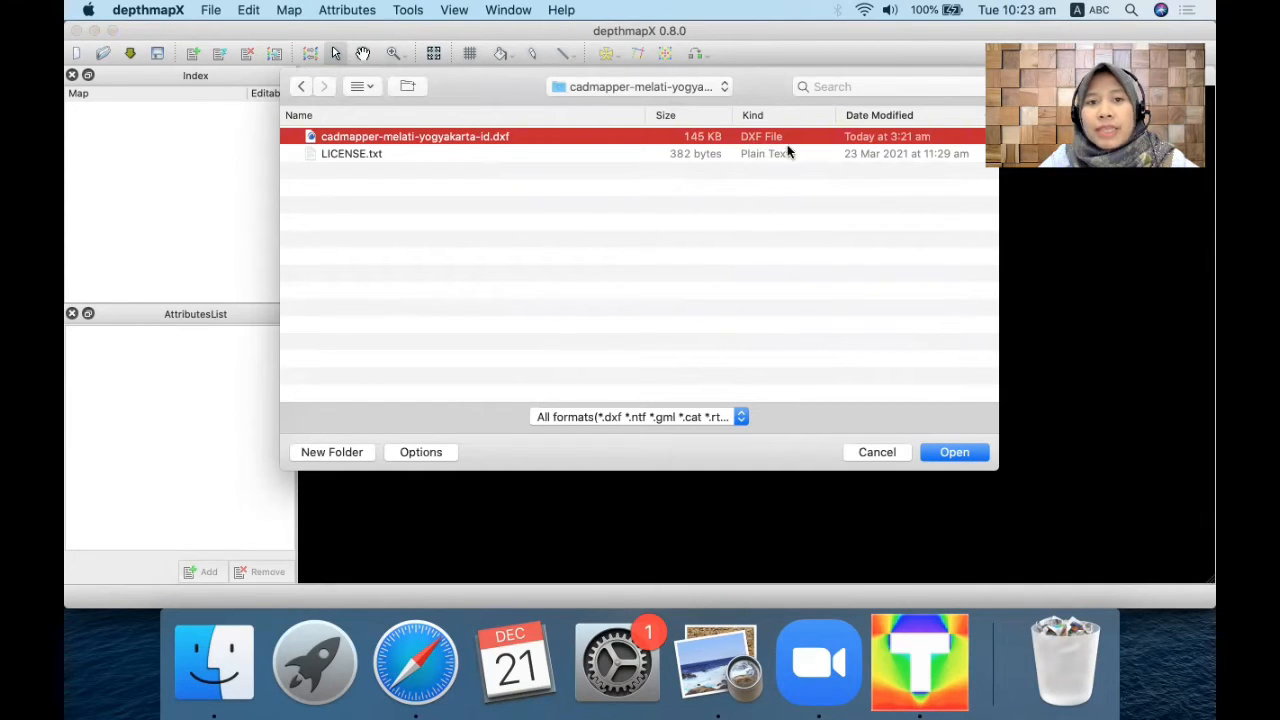
pyautogui.click(966, 456)
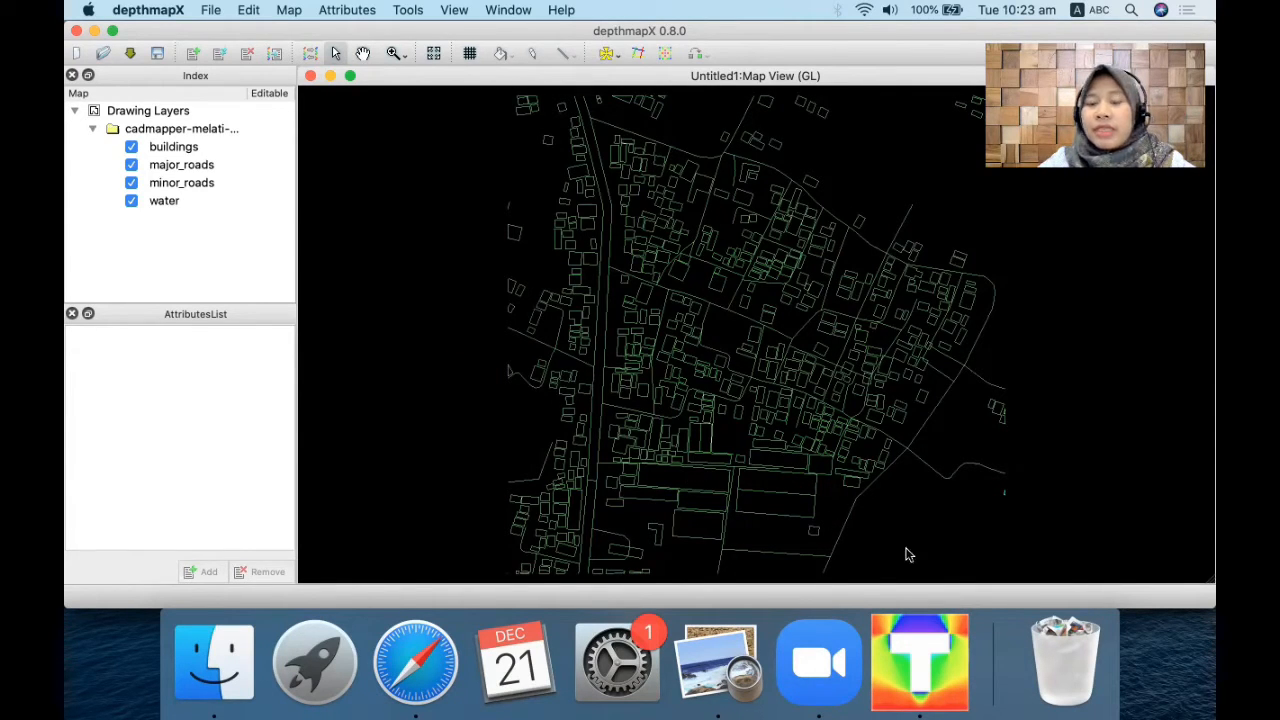
# Hide the buildings and water layers and convert the displayed road layers into an Axial Map named "Axial Map".
pyautogui.click(132, 147)
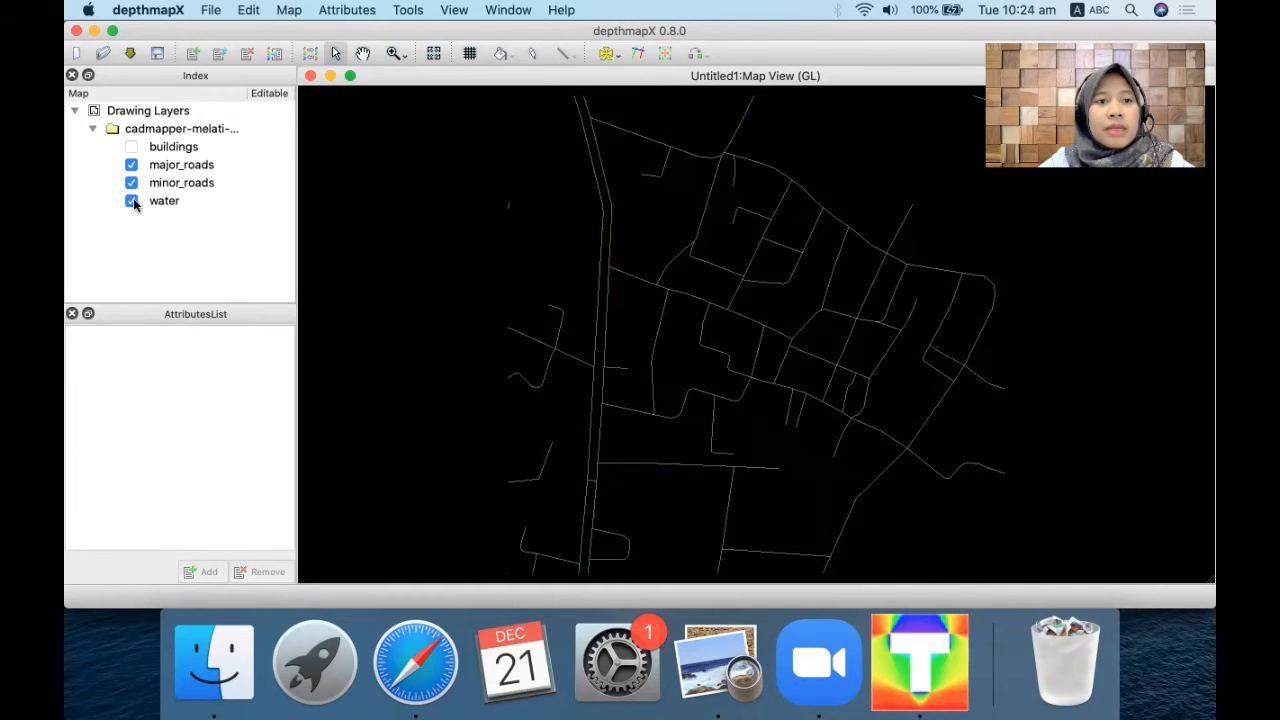
pyautogui.click(132, 201)
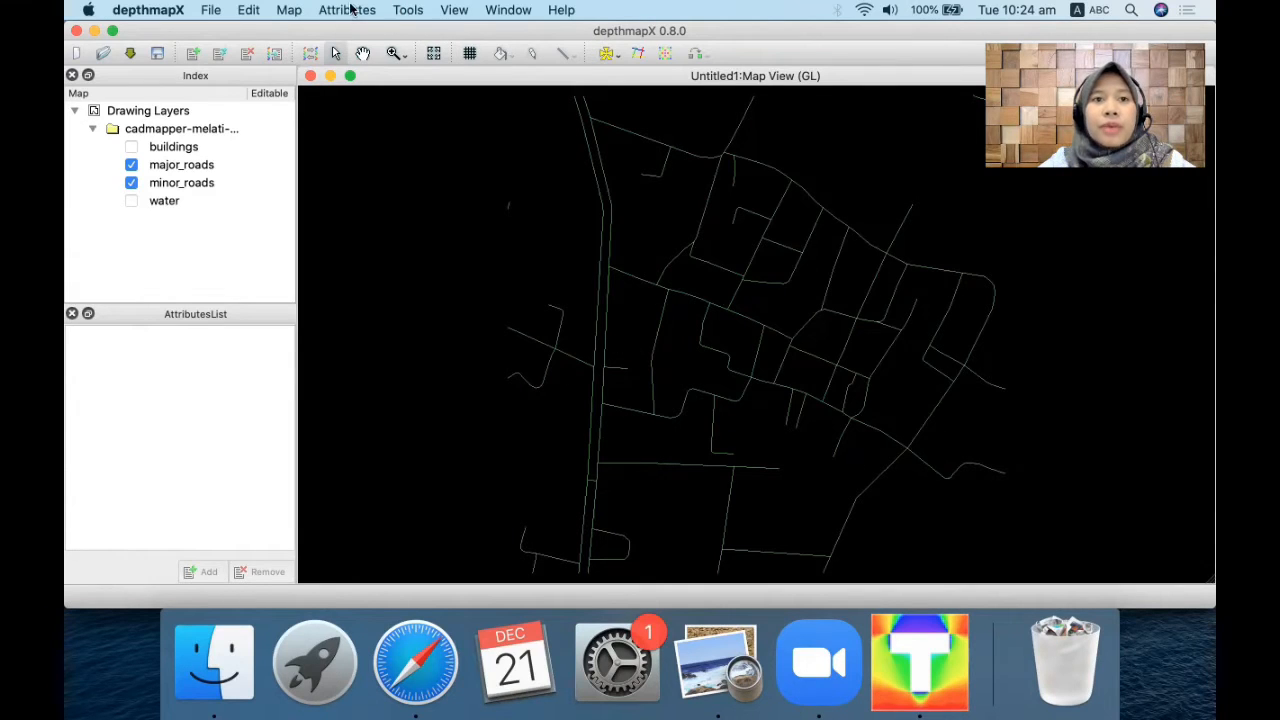
pyautogui.click(289, 10)
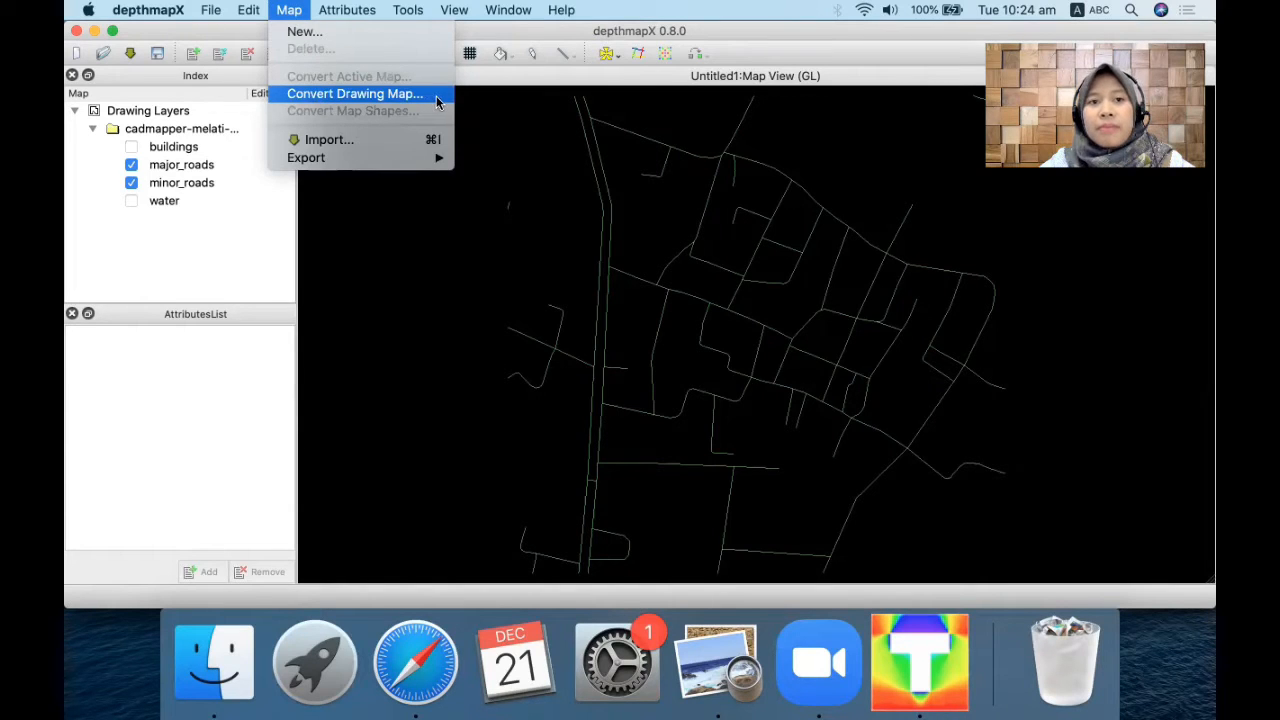
pyautogui.click(436, 102)
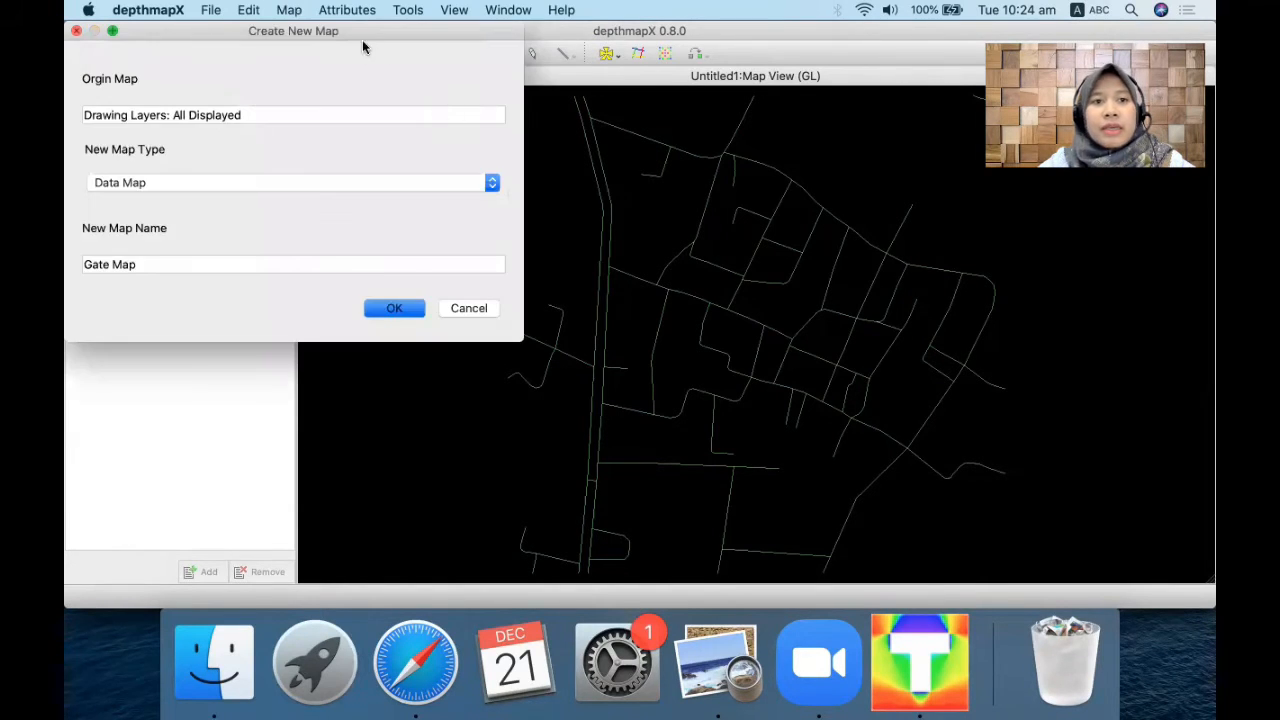
pyautogui.moveTo(358, 38); pyautogui.dragTo(715, 128)
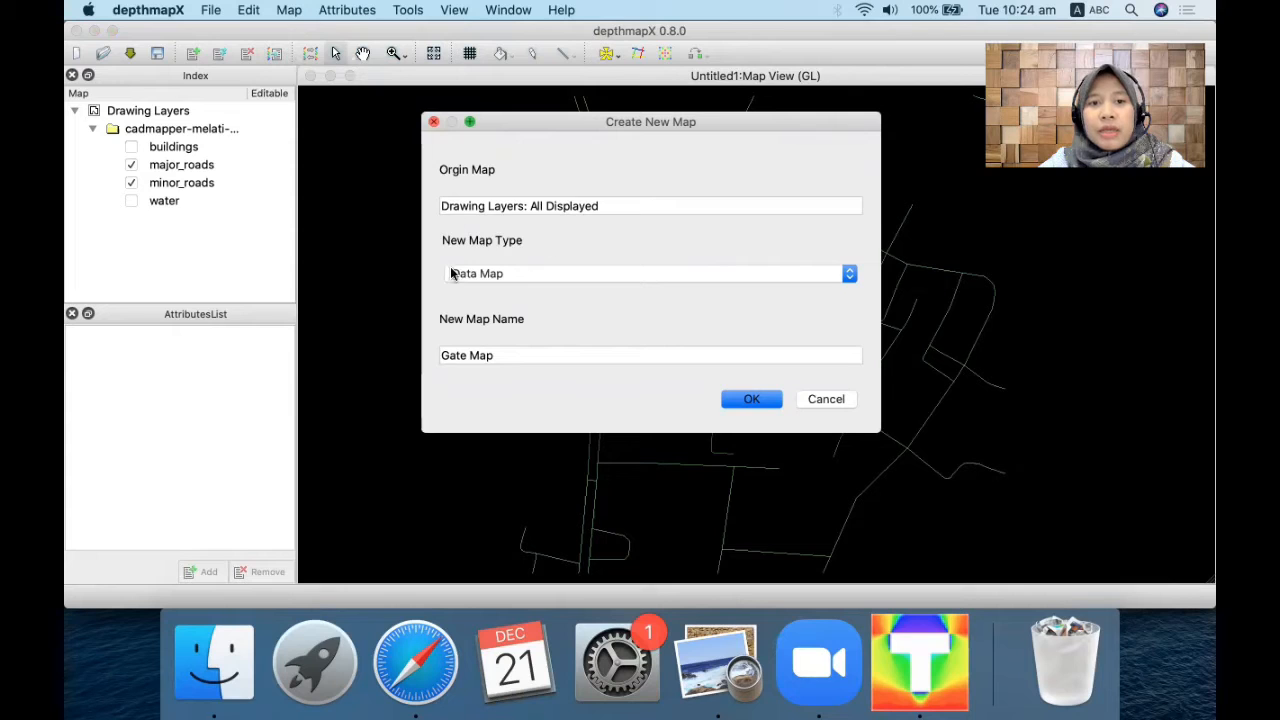
pyautogui.click(843, 273)
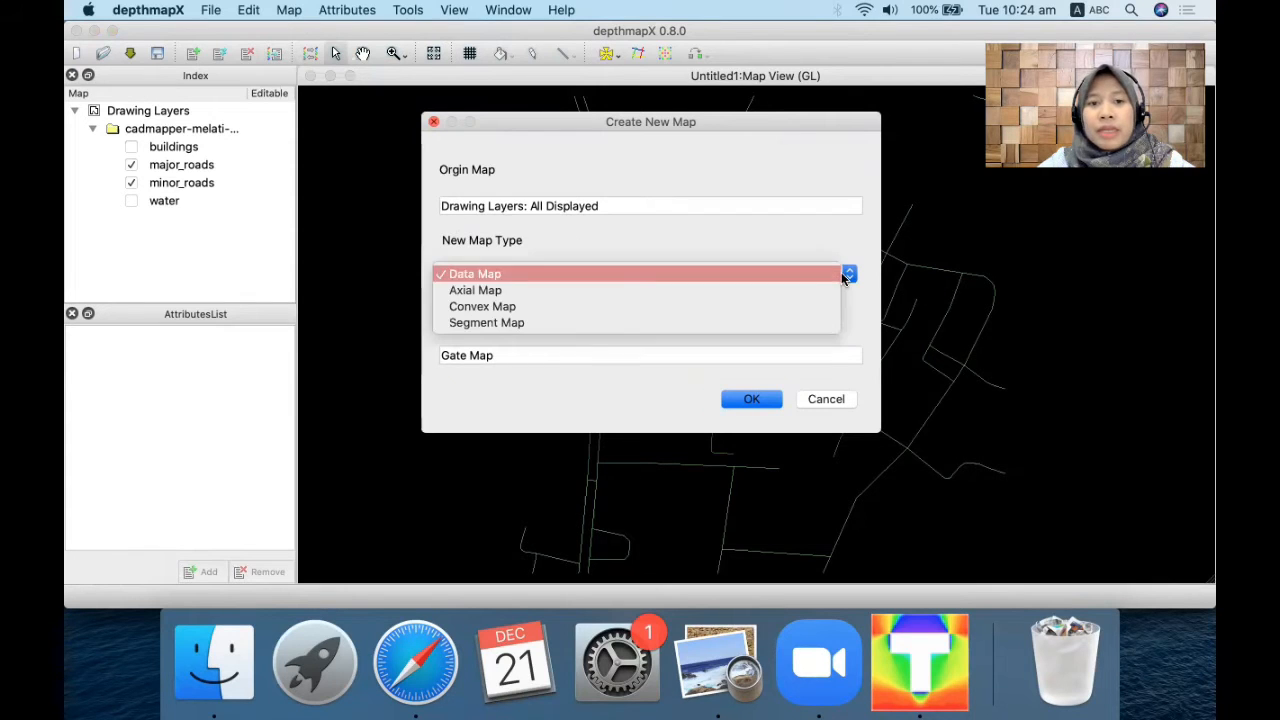
pyautogui.click(724, 290)
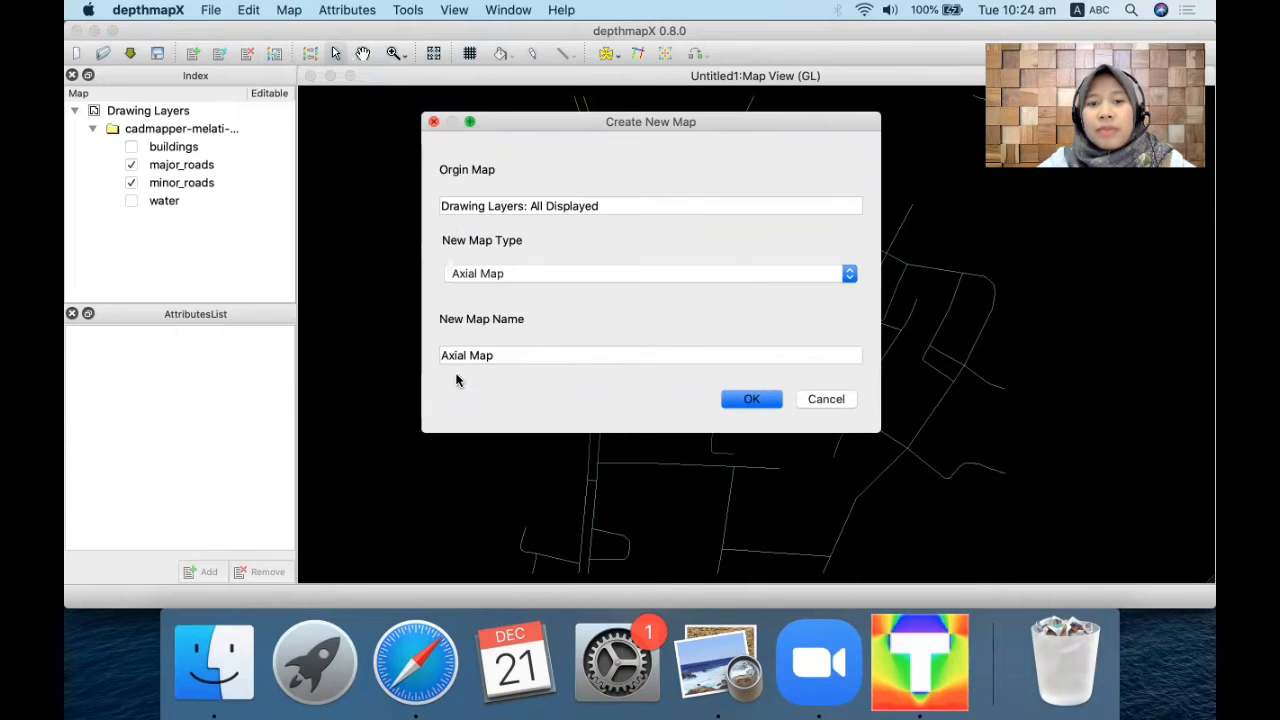
pyautogui.click(762, 403)
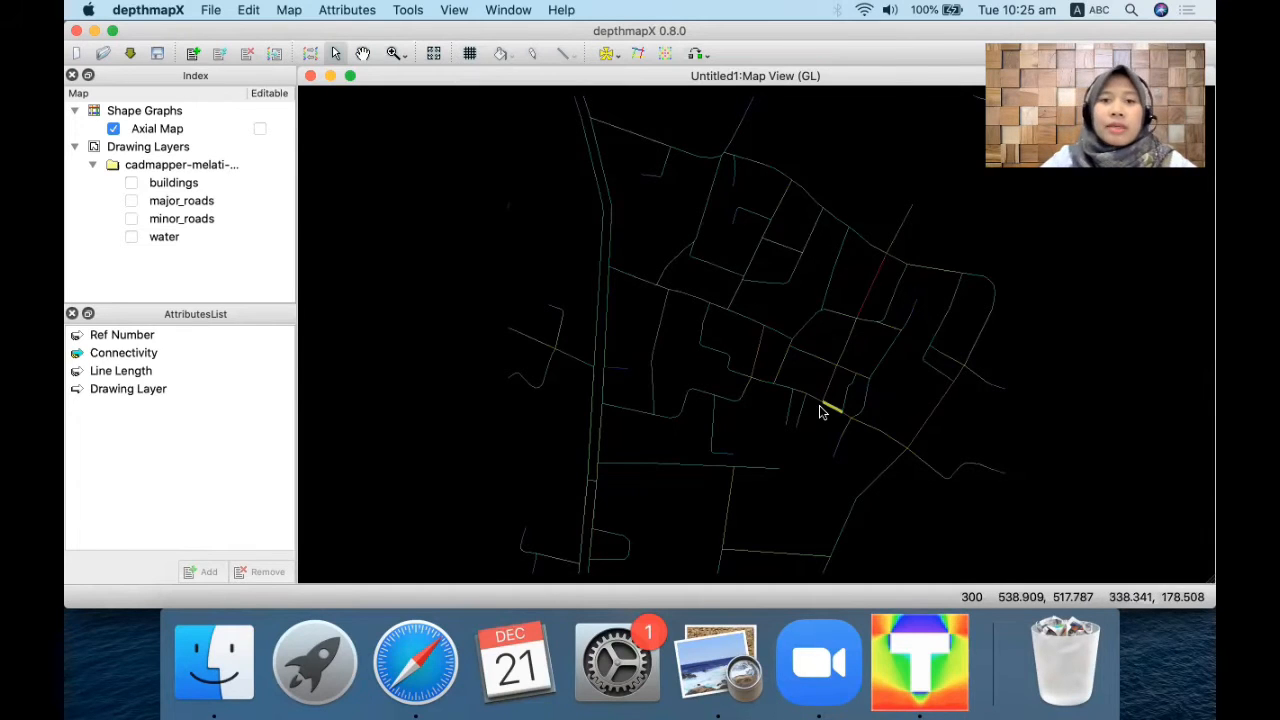
# Show the buildings layer over the axial map to compare streets with building footprints, and hide it again.
pyautogui.moveTo(820, 411)
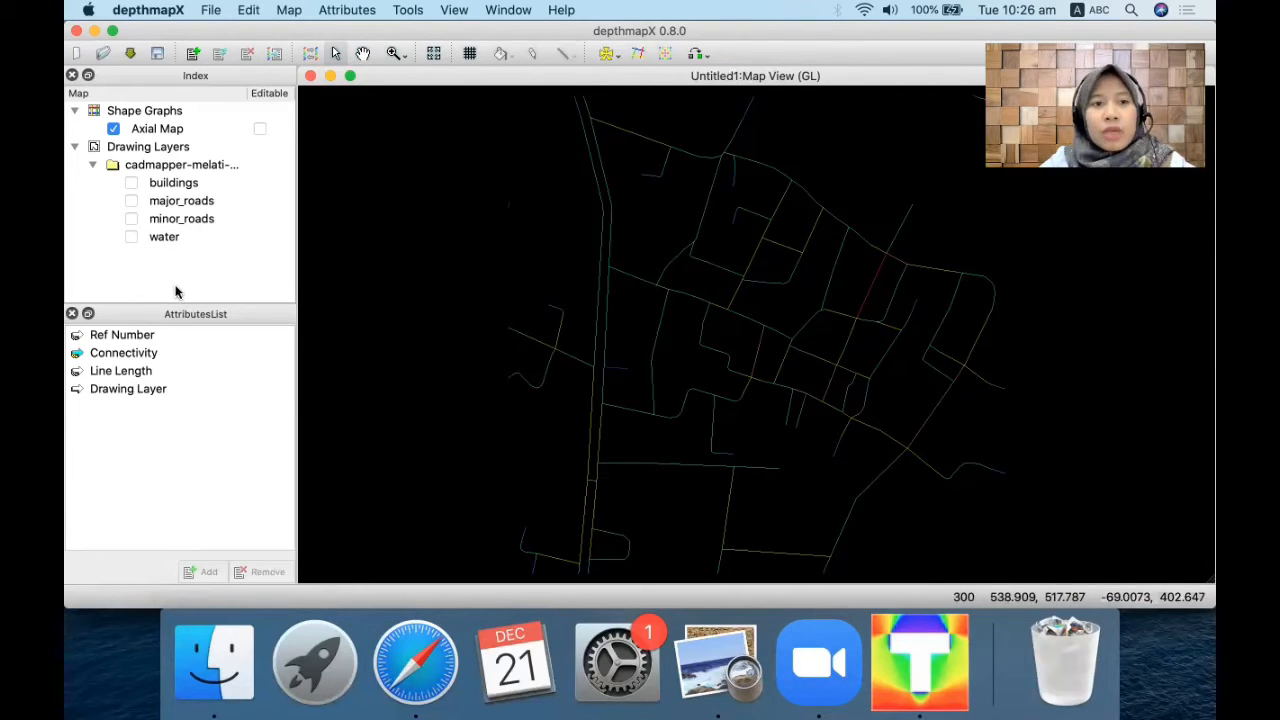
pyautogui.click(131, 183)
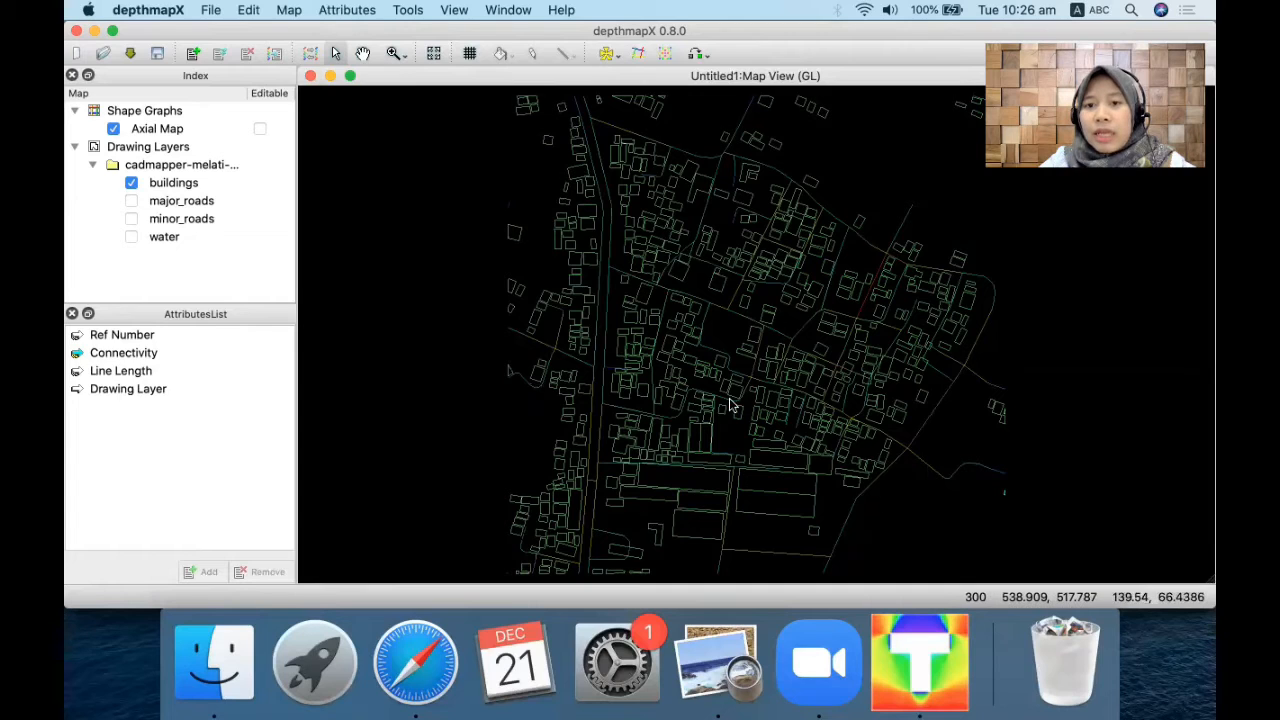
pyautogui.moveTo(718, 456)
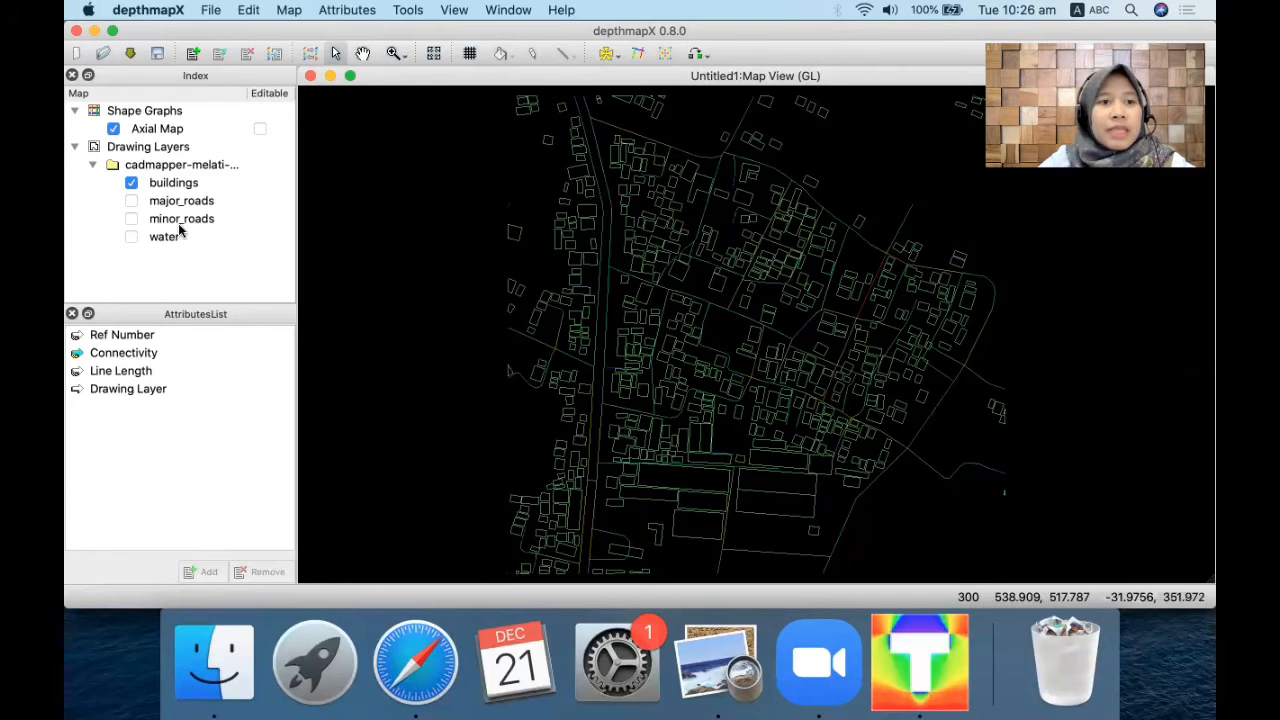
pyautogui.click(132, 184)
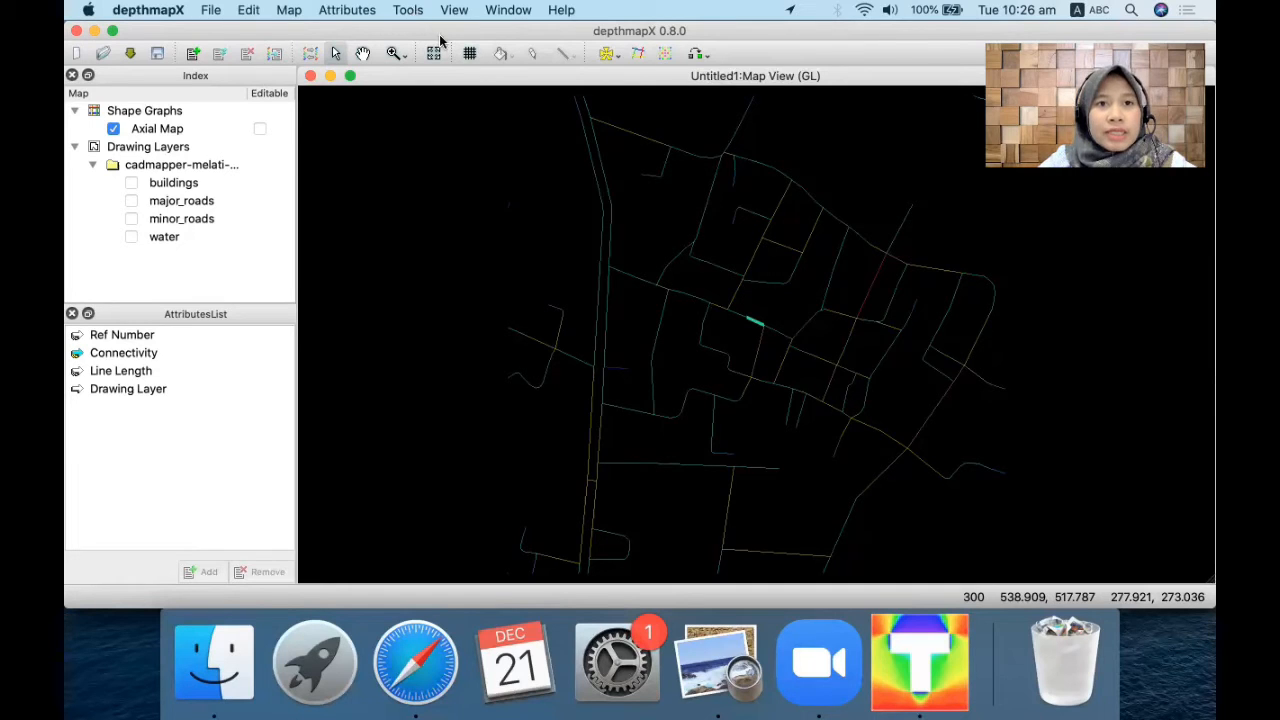
# Run the axial graph analysis on the Axial Map with radius n and no additional measures.
pyautogui.click(402, 12)
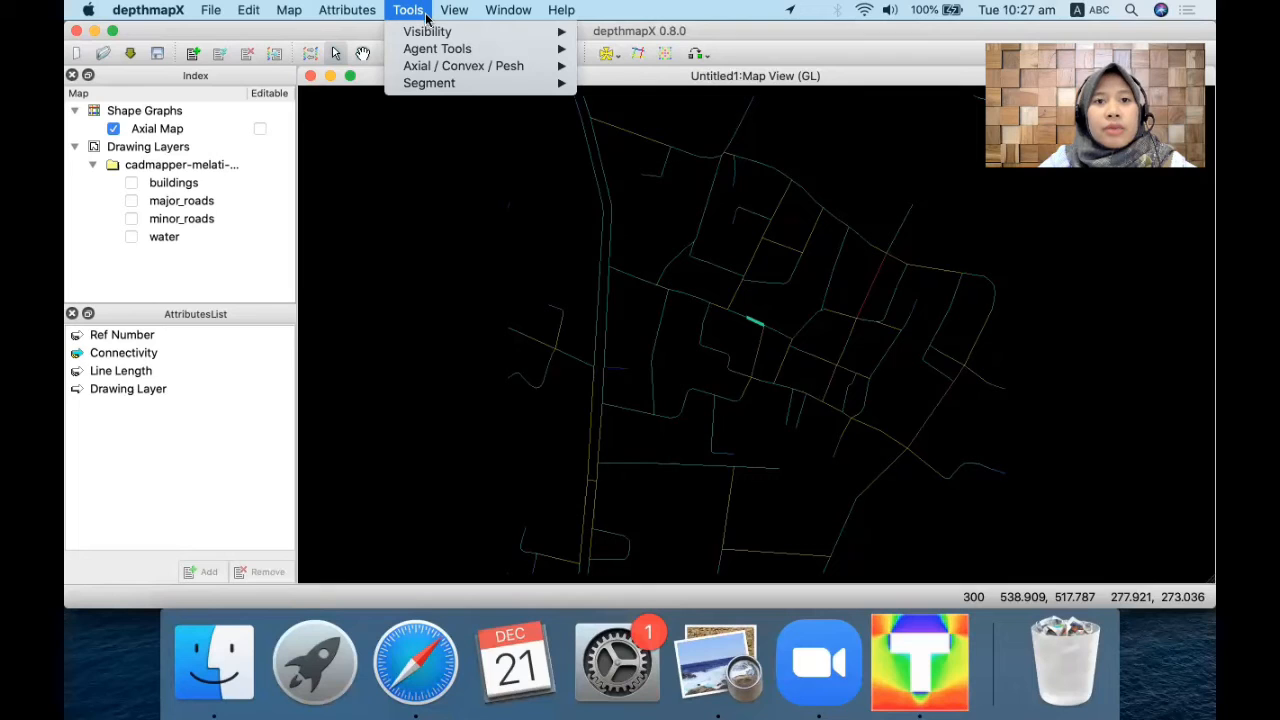
pyautogui.moveTo(450, 68)
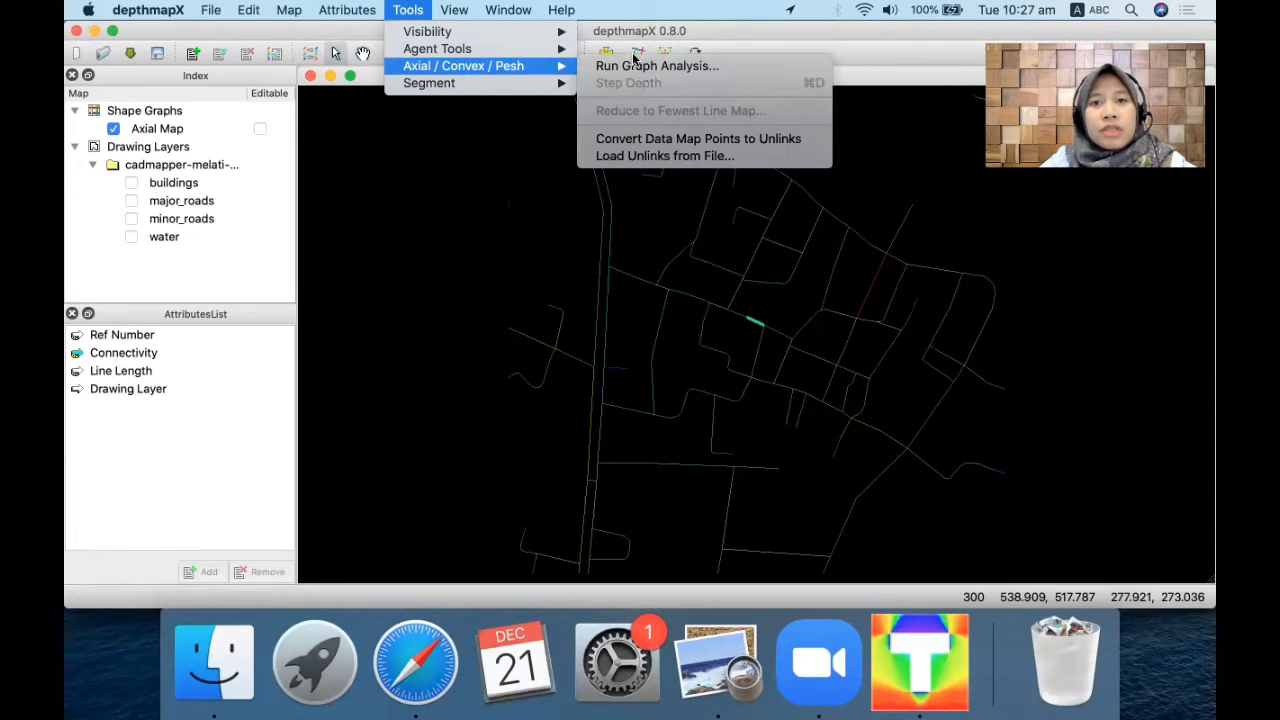
pyautogui.click(744, 70)
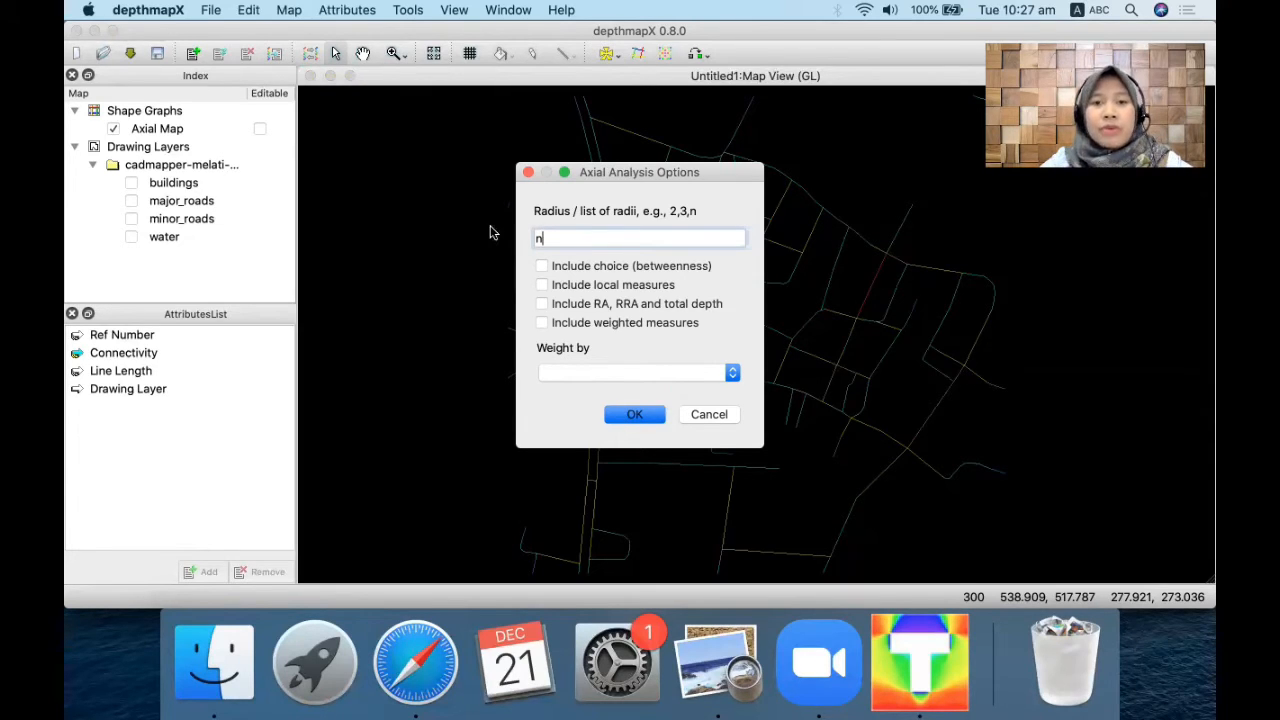
pyautogui.click(641, 416)
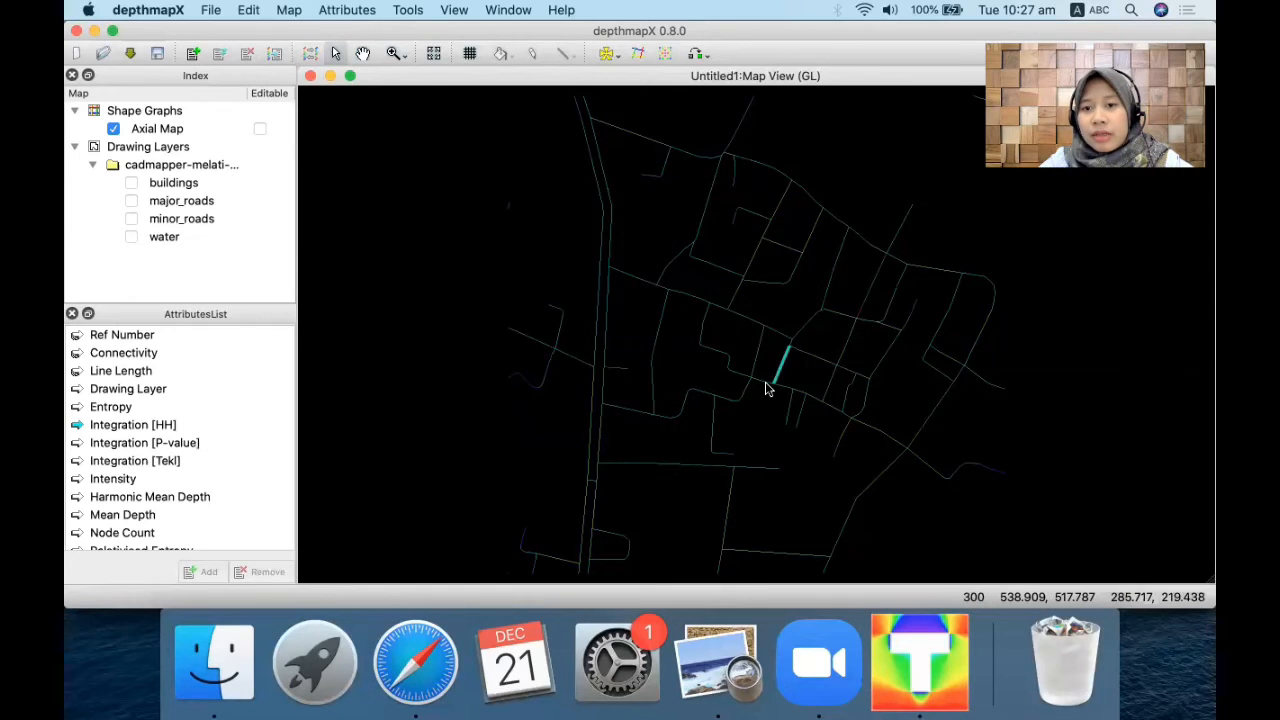
# Compare the Integration [HH] and Connectivity attributes on the axial map, ending with Integration [HH] displayed.
pyautogui.click(155, 426)
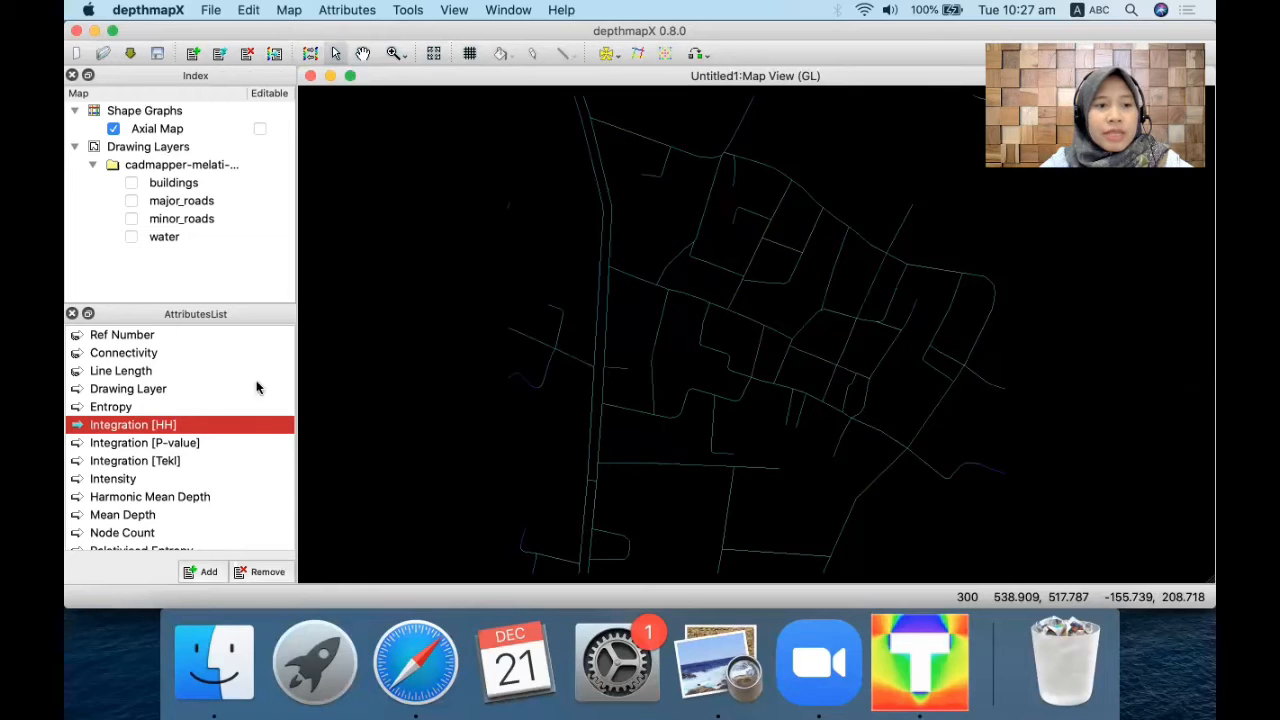
pyautogui.scroll(-1, 198, 405)
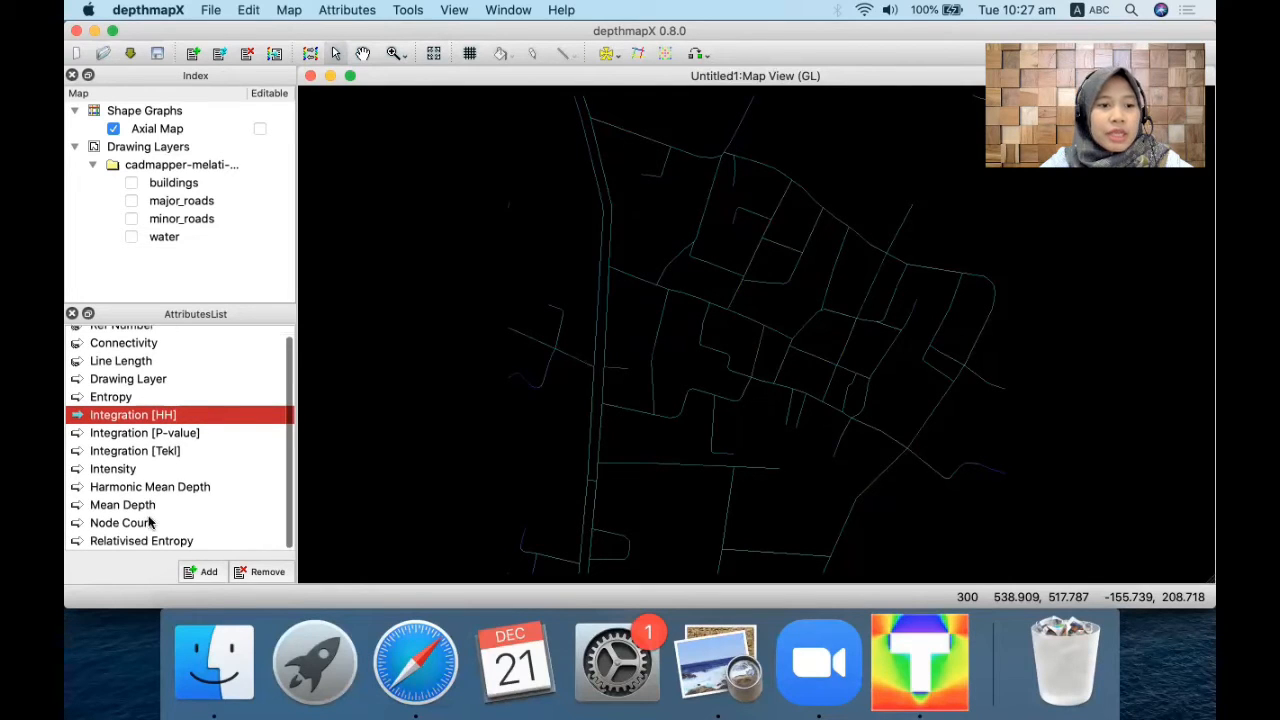
pyautogui.click(149, 346)
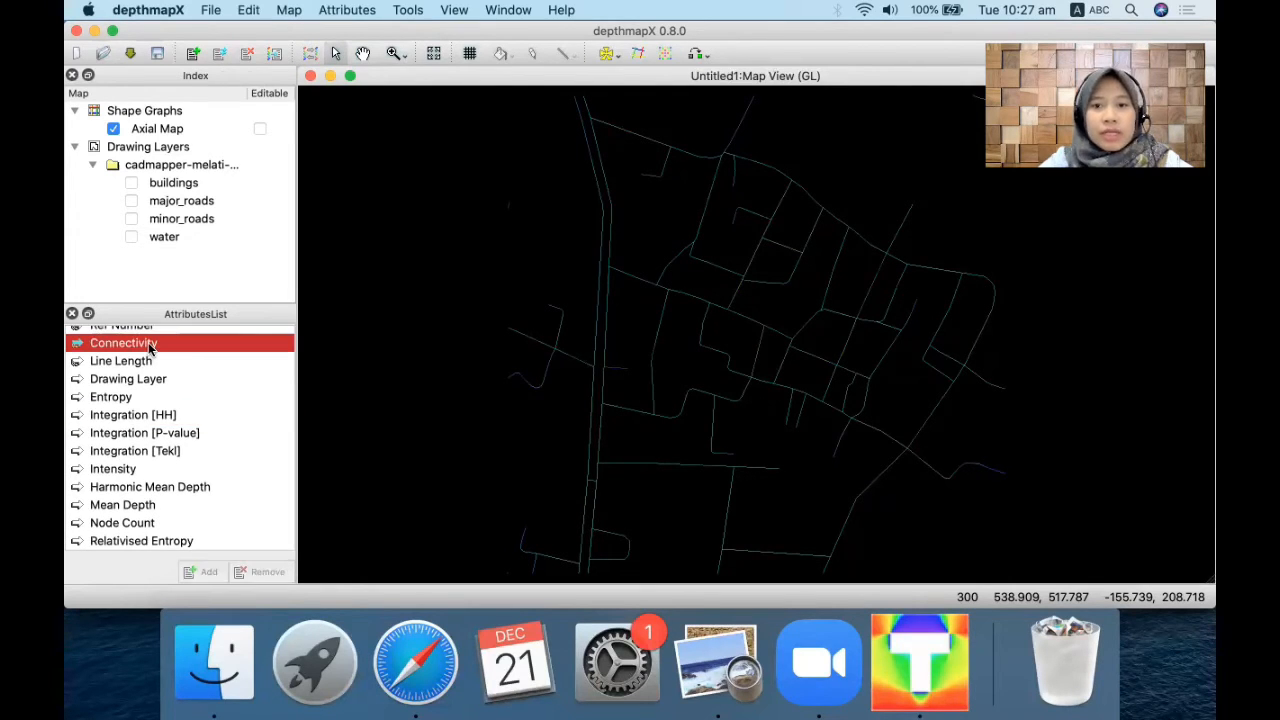
pyautogui.click(150, 418)
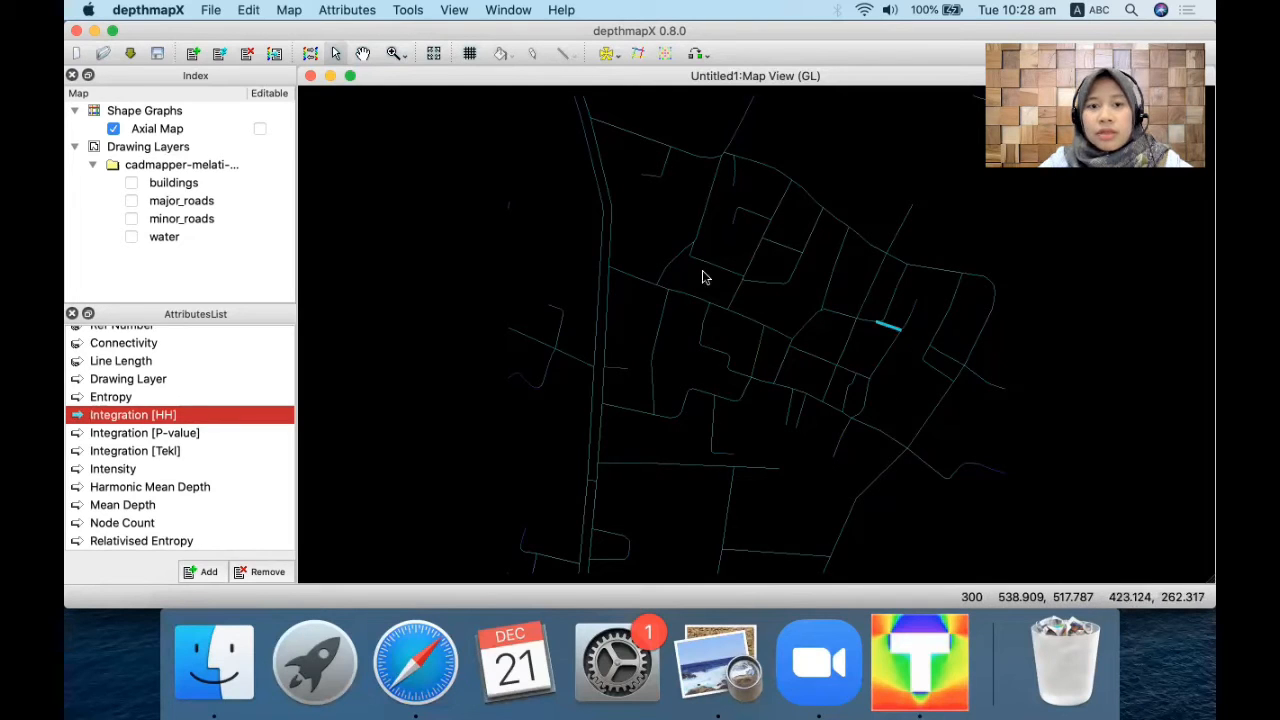
# Display Node Count, make the Axial Map editable and delete the isolated short line west of the main road's northern stretch.
pyautogui.click(136, 523)
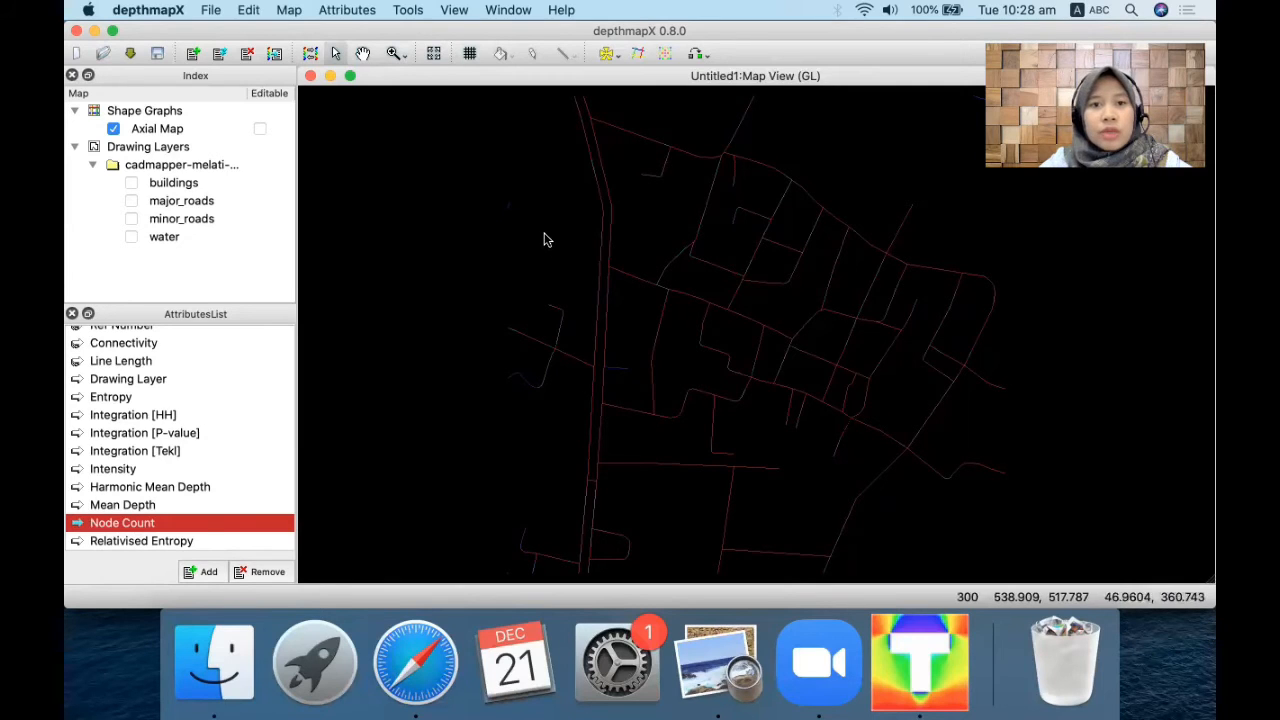
pyautogui.click(543, 237)
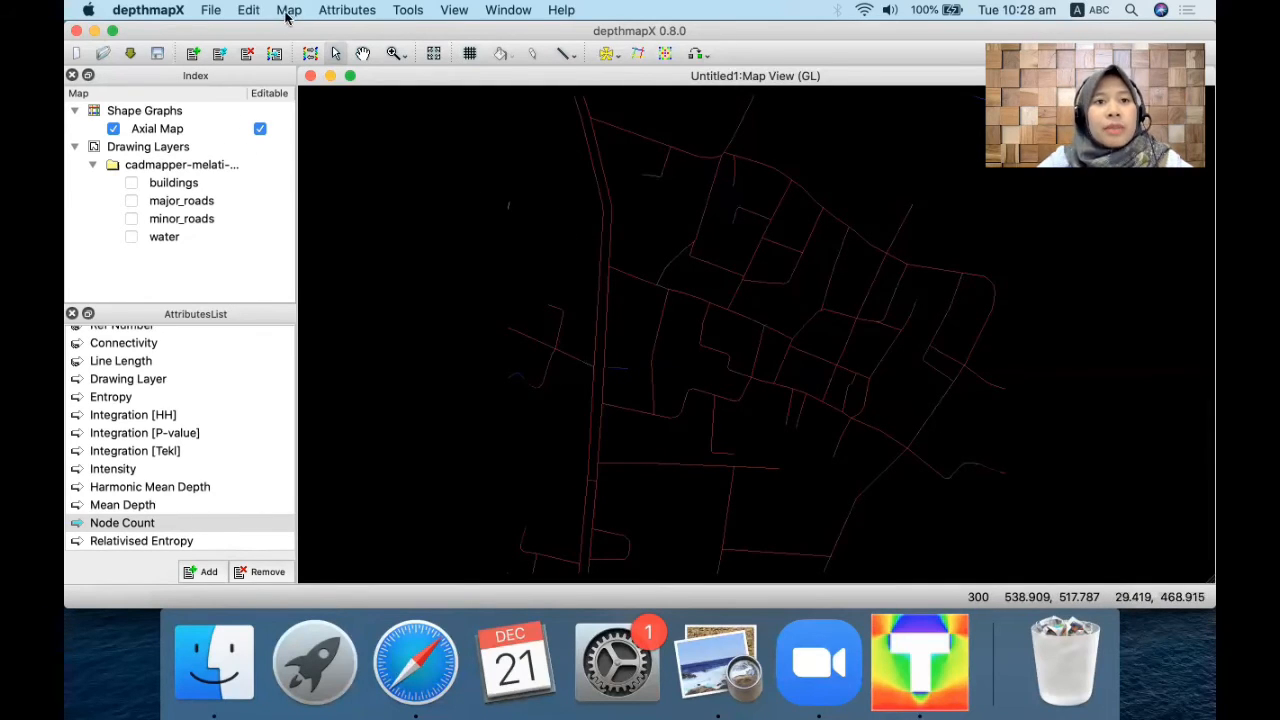
pyautogui.click(249, 10)
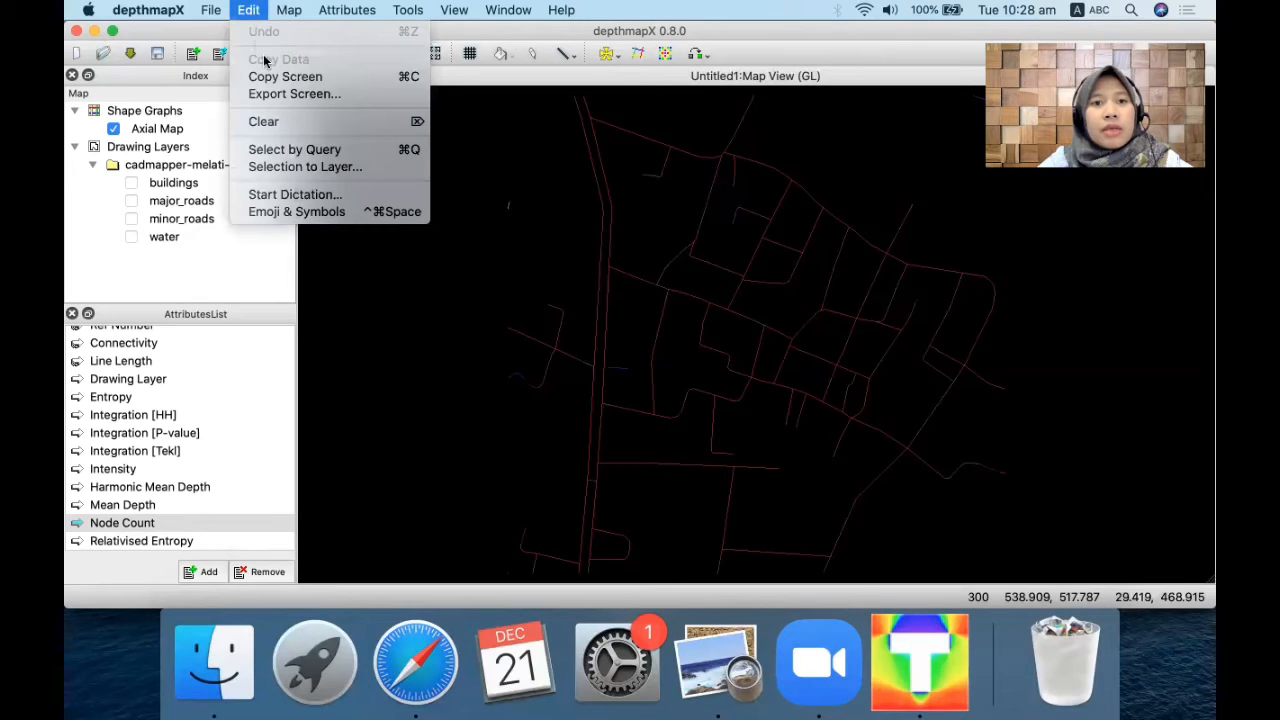
pyautogui.click(279, 122)
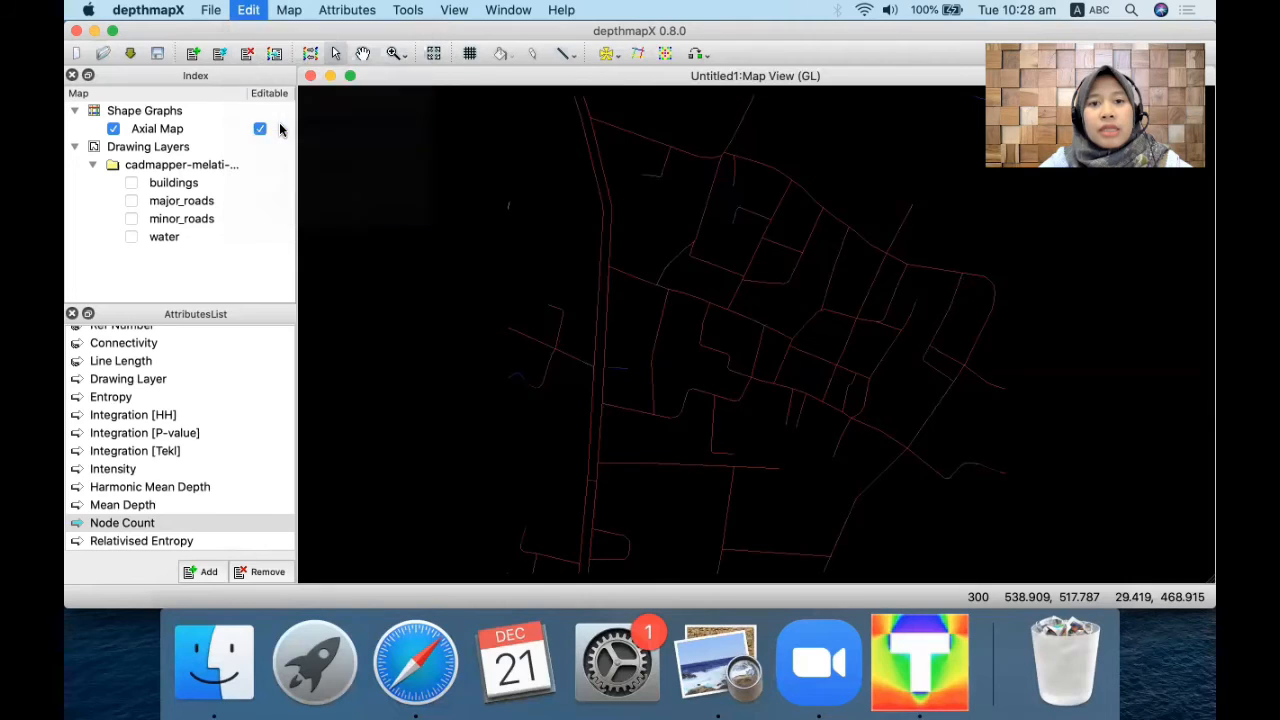
# Delete the short disconnected side-street line just east of the main double road.
pyautogui.click(615, 390)
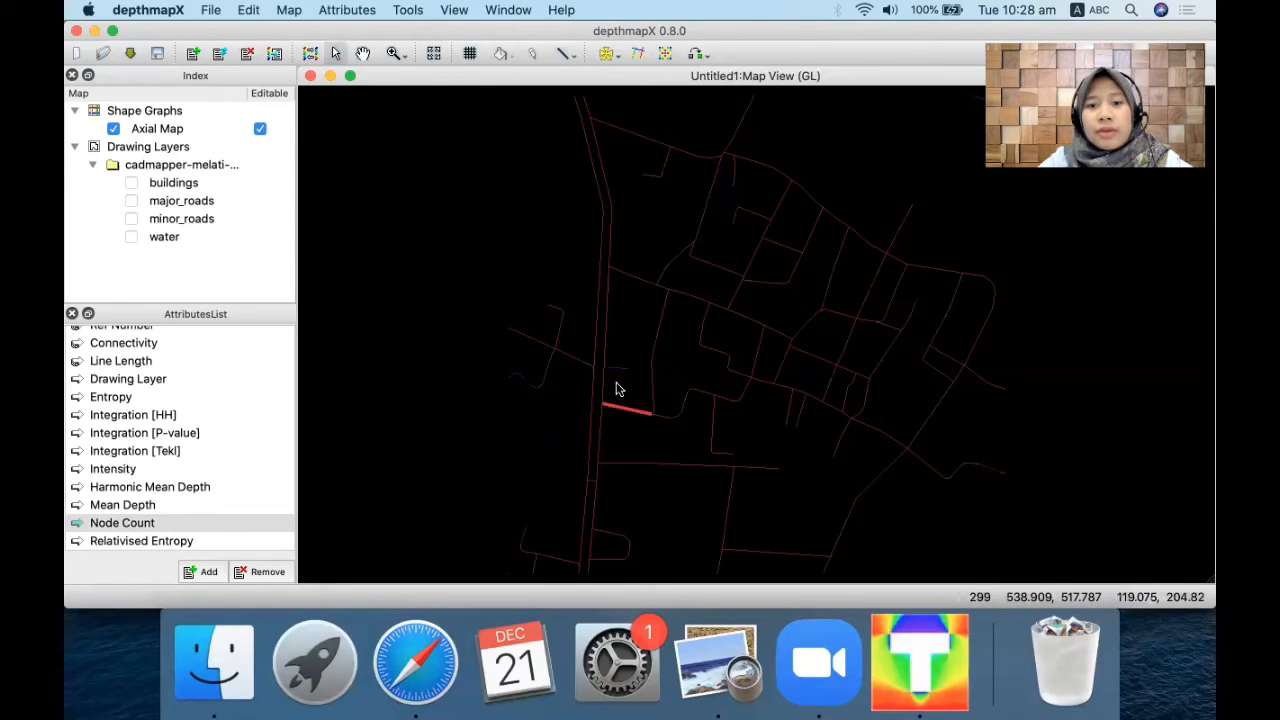
pyautogui.scroll(5, 615, 389)
pyautogui.scroll(2, 616, 383)
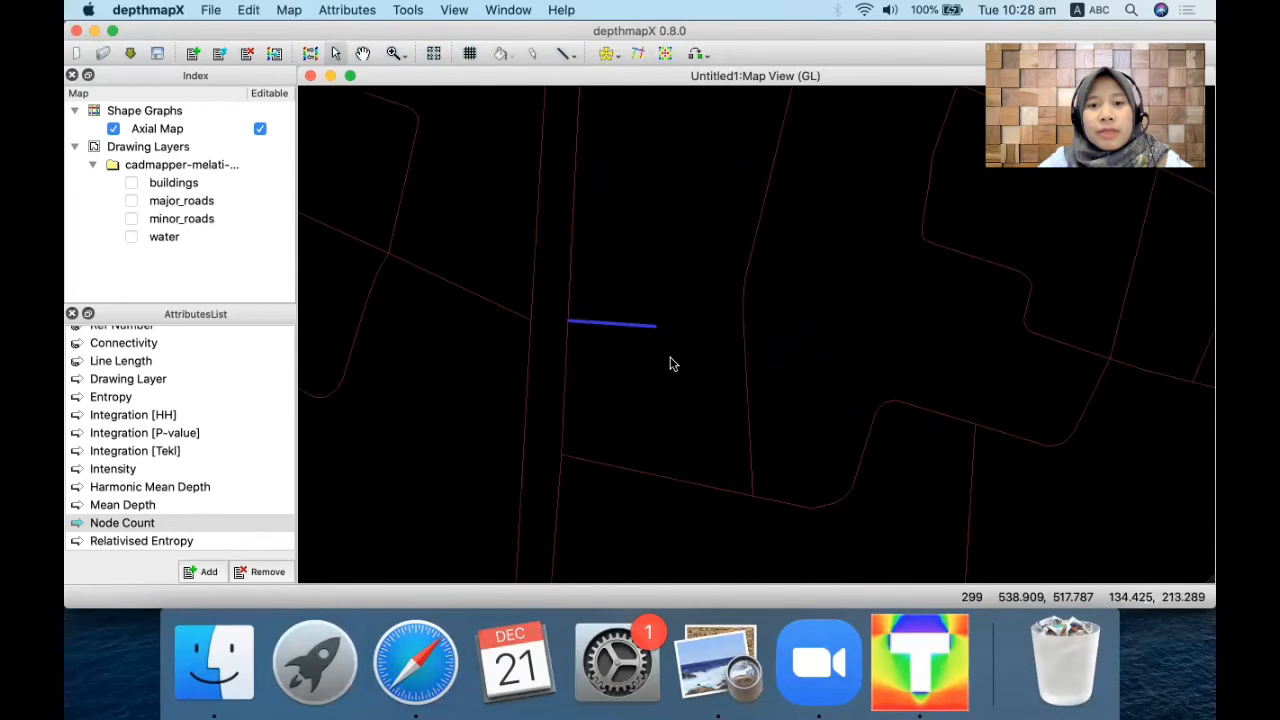
pyautogui.moveTo(671, 359); pyautogui.dragTo(619, 294)
pyautogui.click(615, 264)
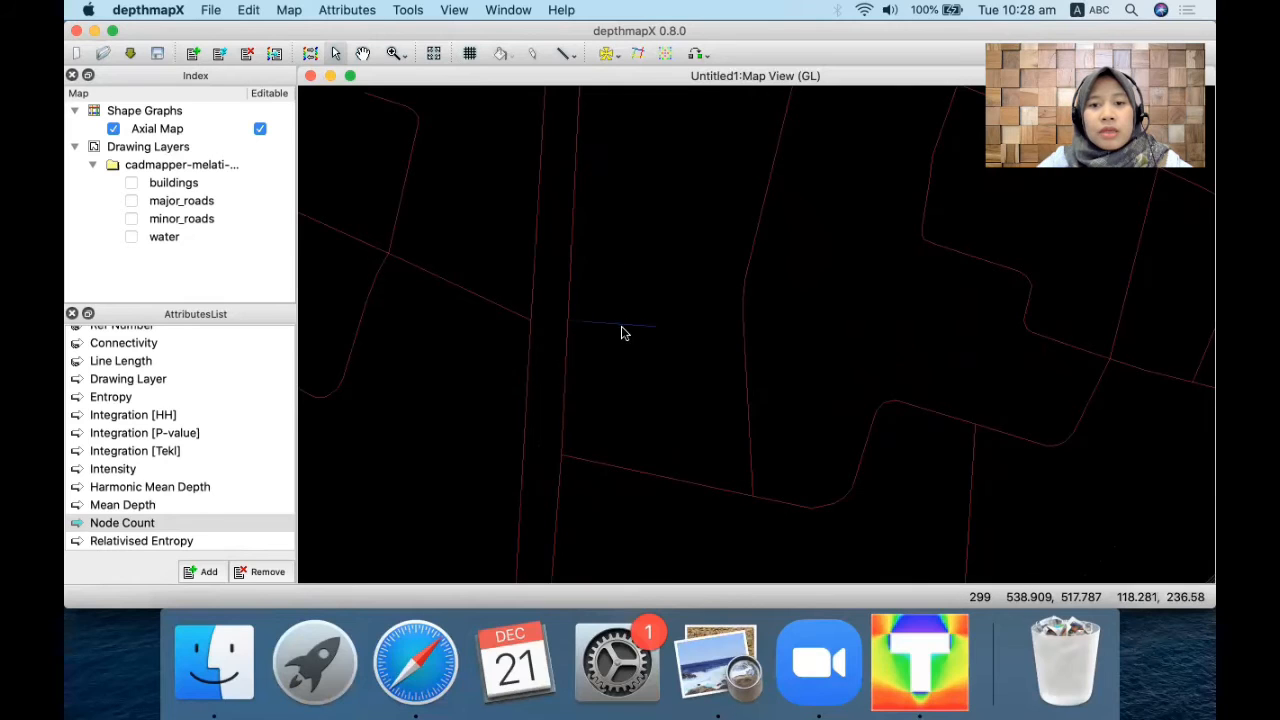
pyautogui.click(621, 326)
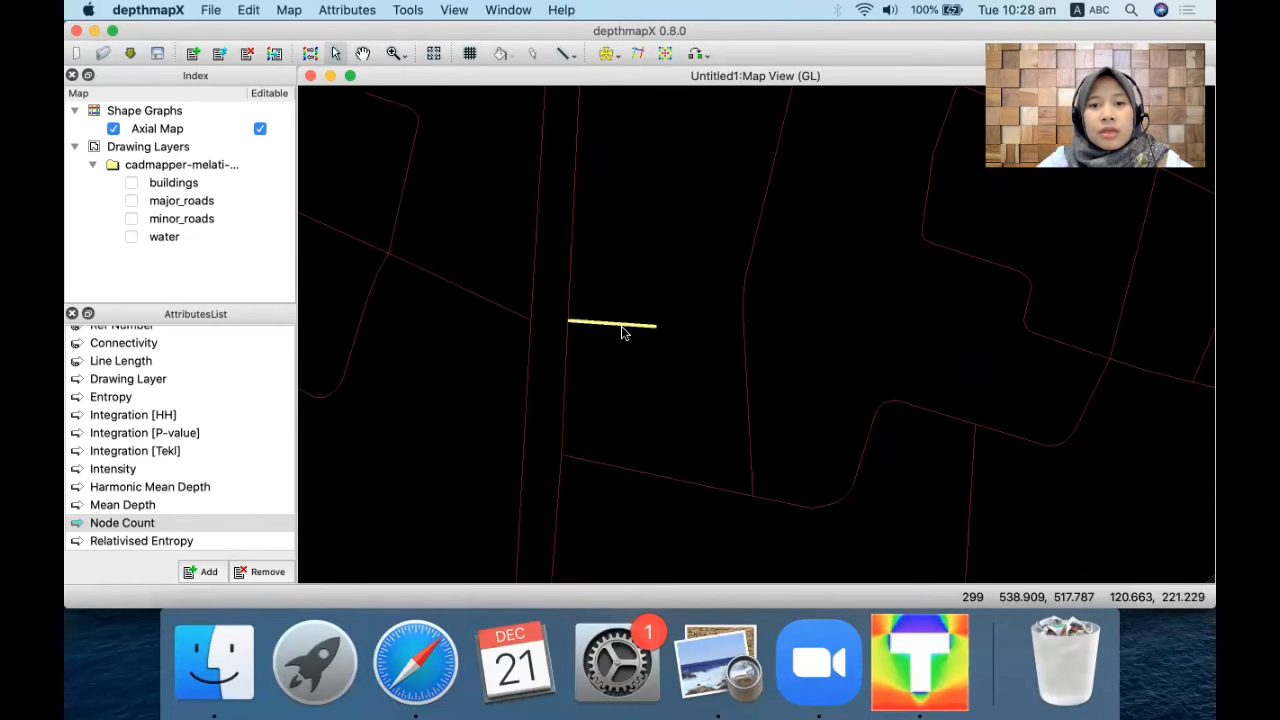
pyautogui.click(248, 10)
pyautogui.click(288, 120)
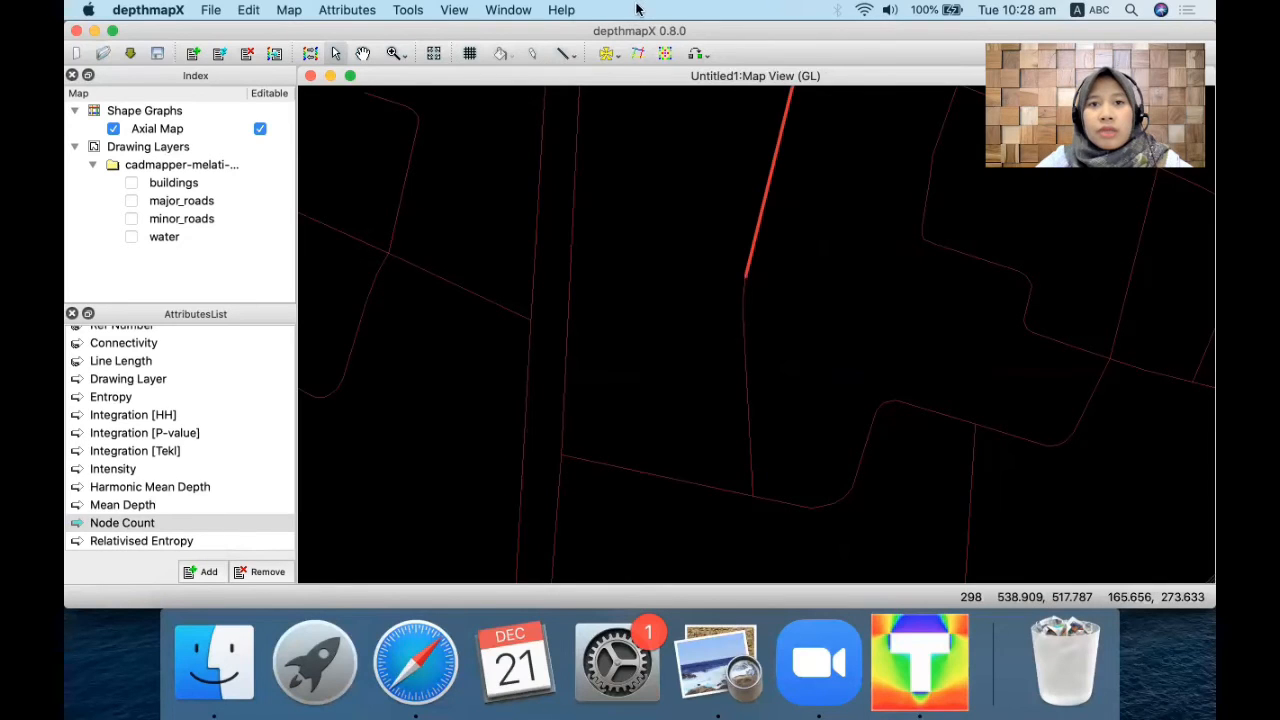
# Draw a replacement side-street line crossing the main road's eastern line, and turn off editing for the Axial Map.
pyautogui.click(562, 55)
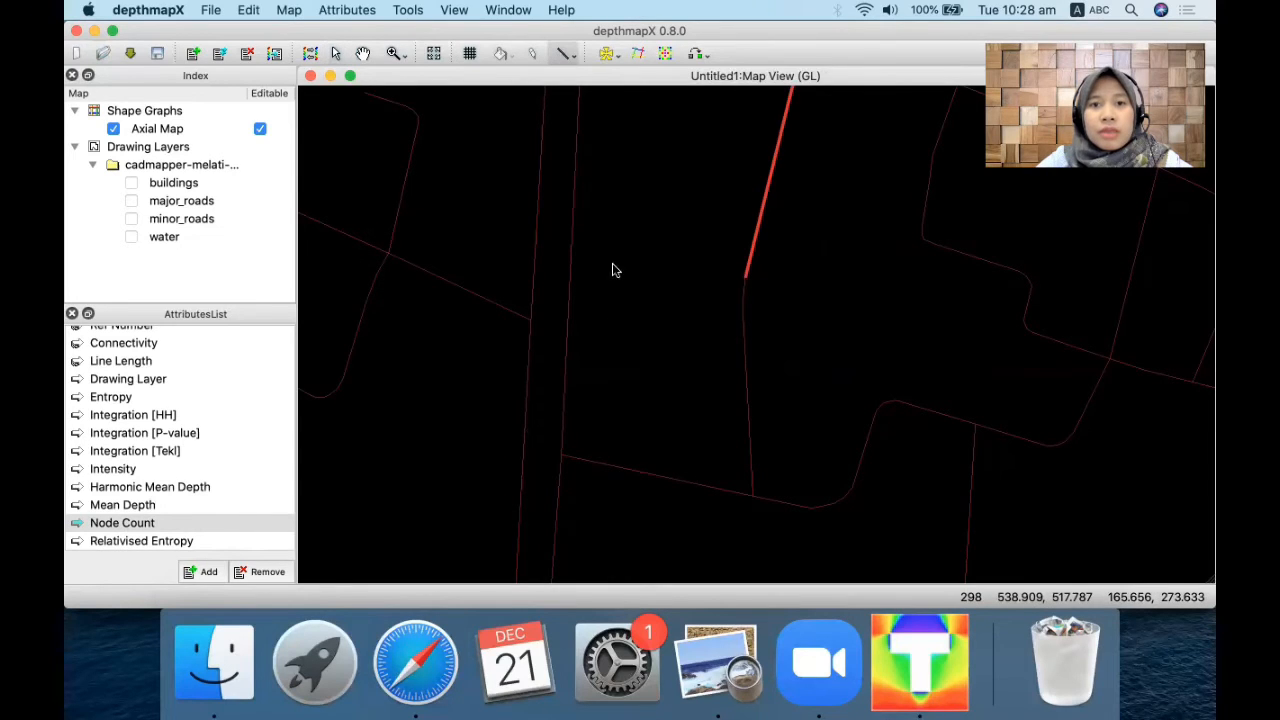
pyautogui.click(556, 323)
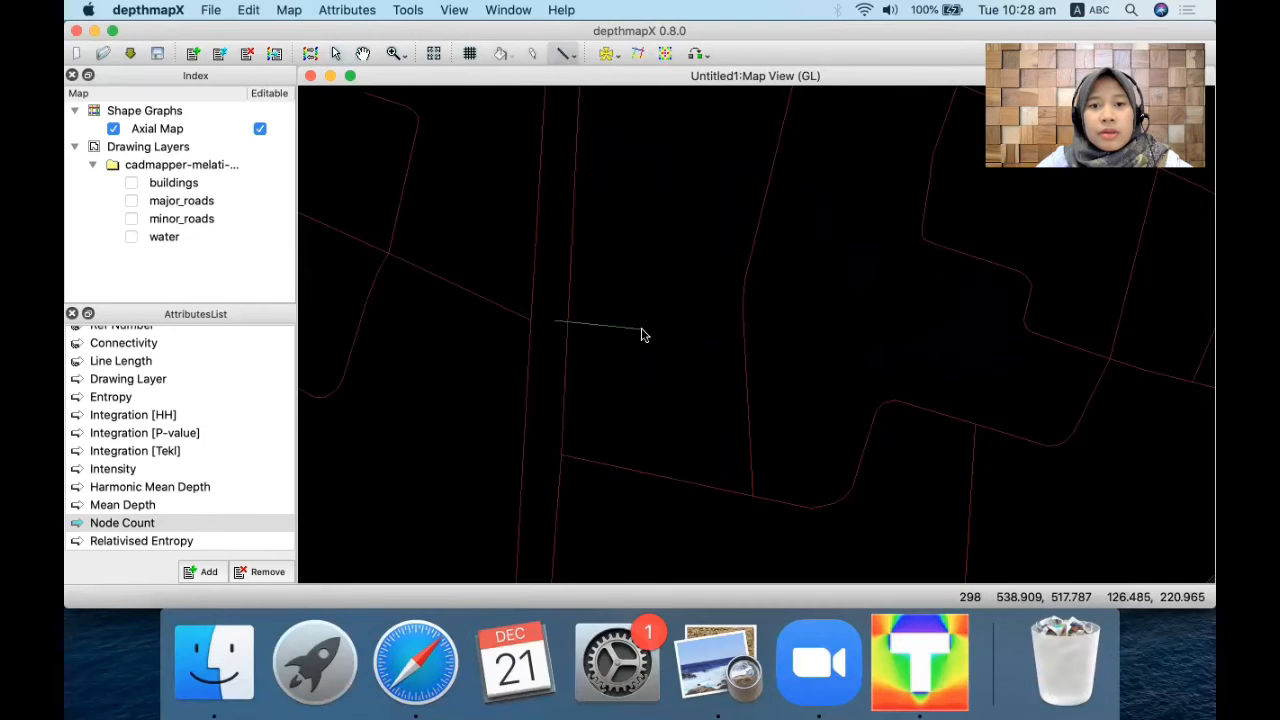
pyautogui.click(650, 331)
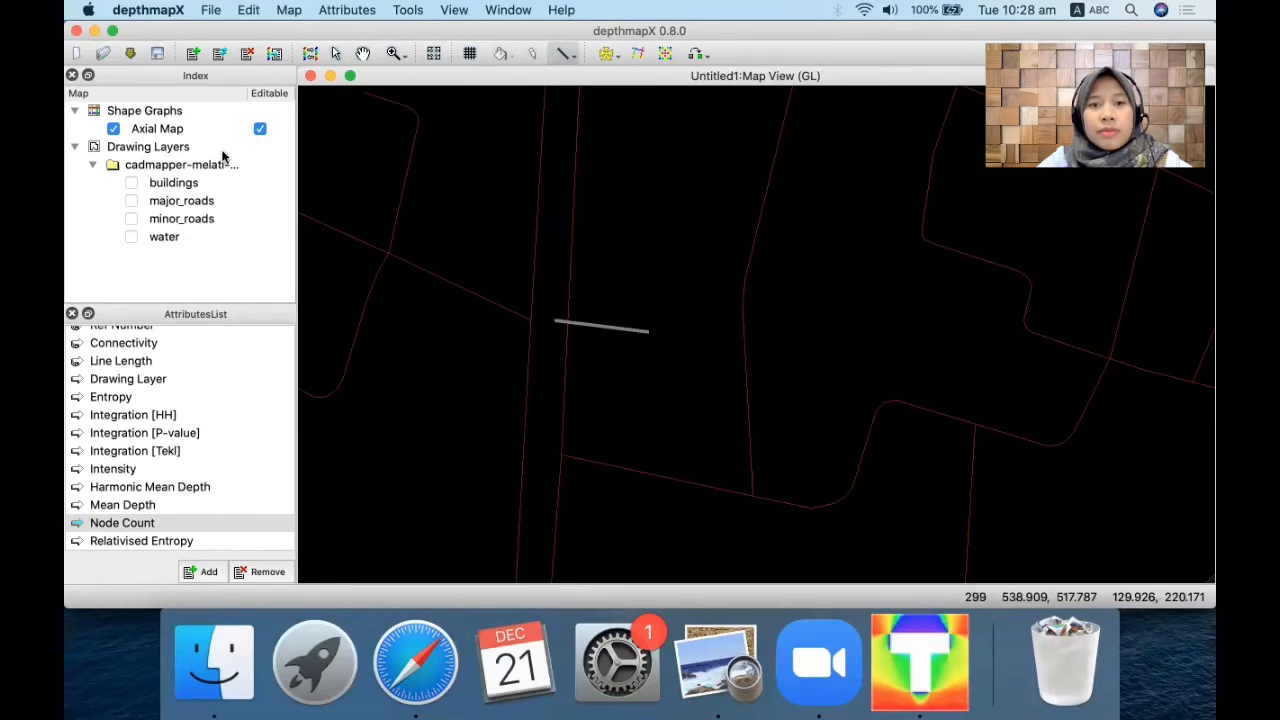
pyautogui.click(336, 53)
pyautogui.click(260, 128)
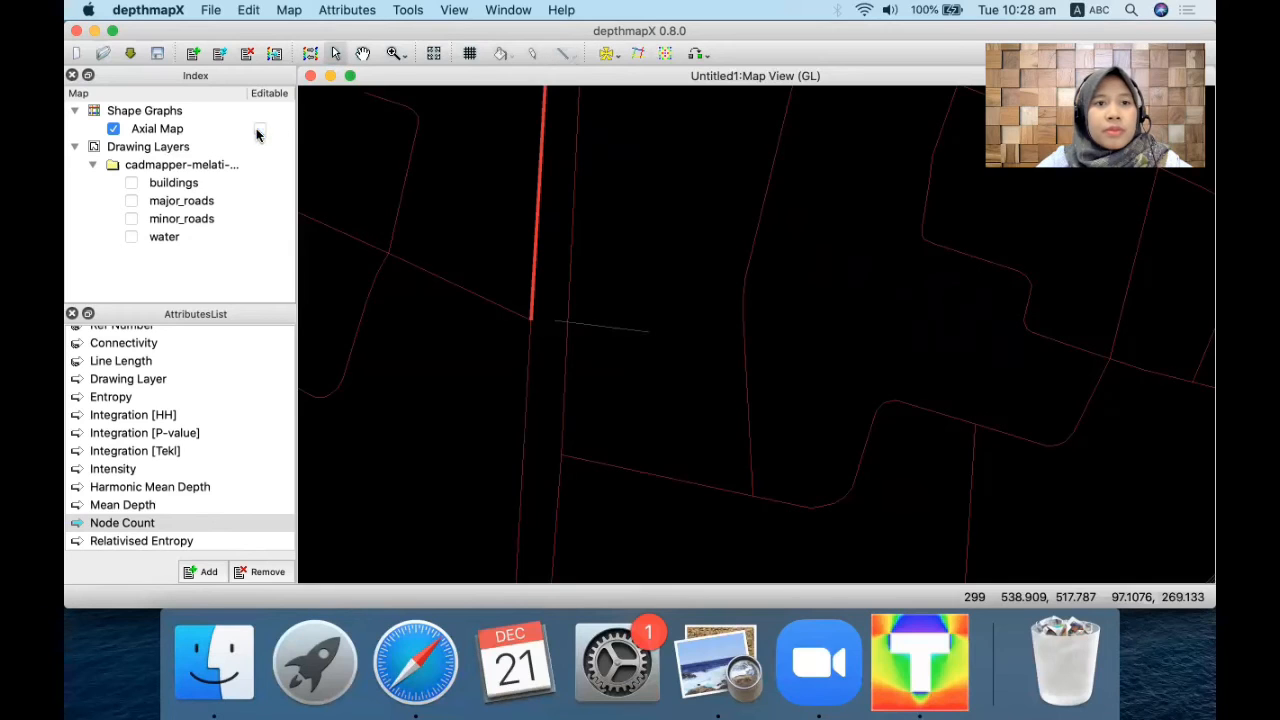
# Rerun the axial graph analysis on the edited Axial Map with radius n and no additional measures.
pyautogui.click(408, 10)
pyautogui.moveTo(458, 68)
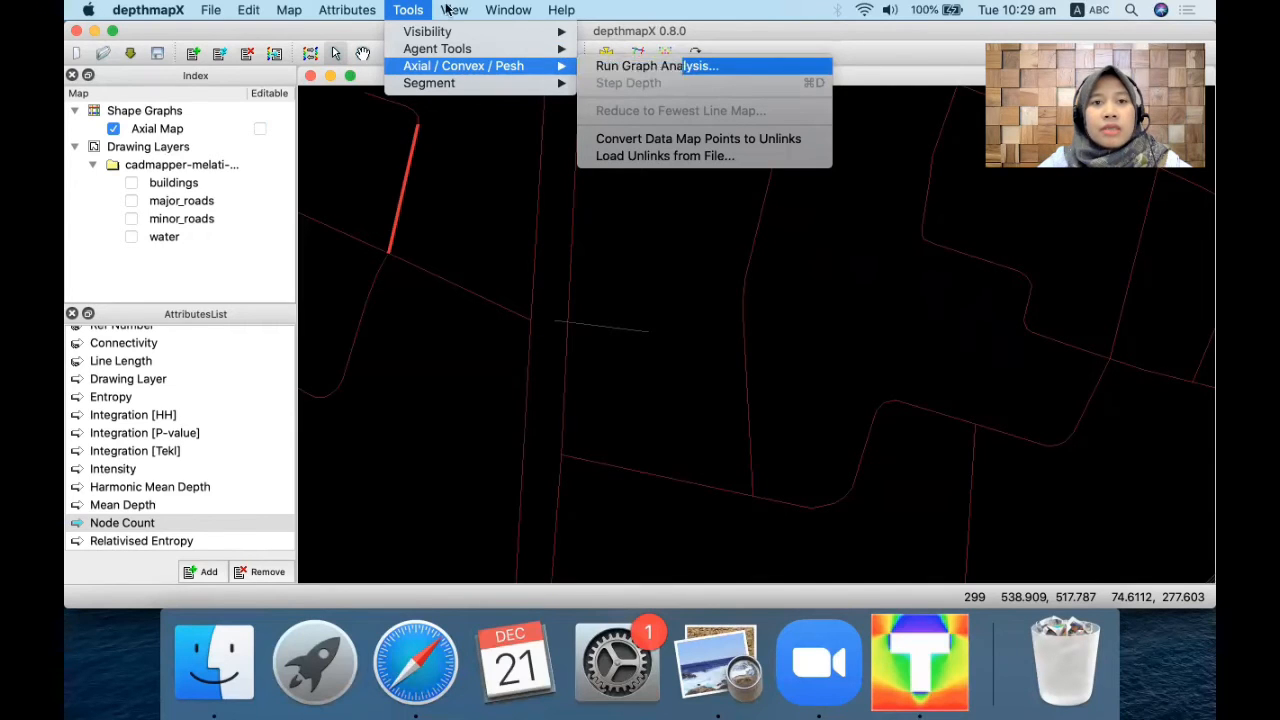
pyautogui.click(629, 67)
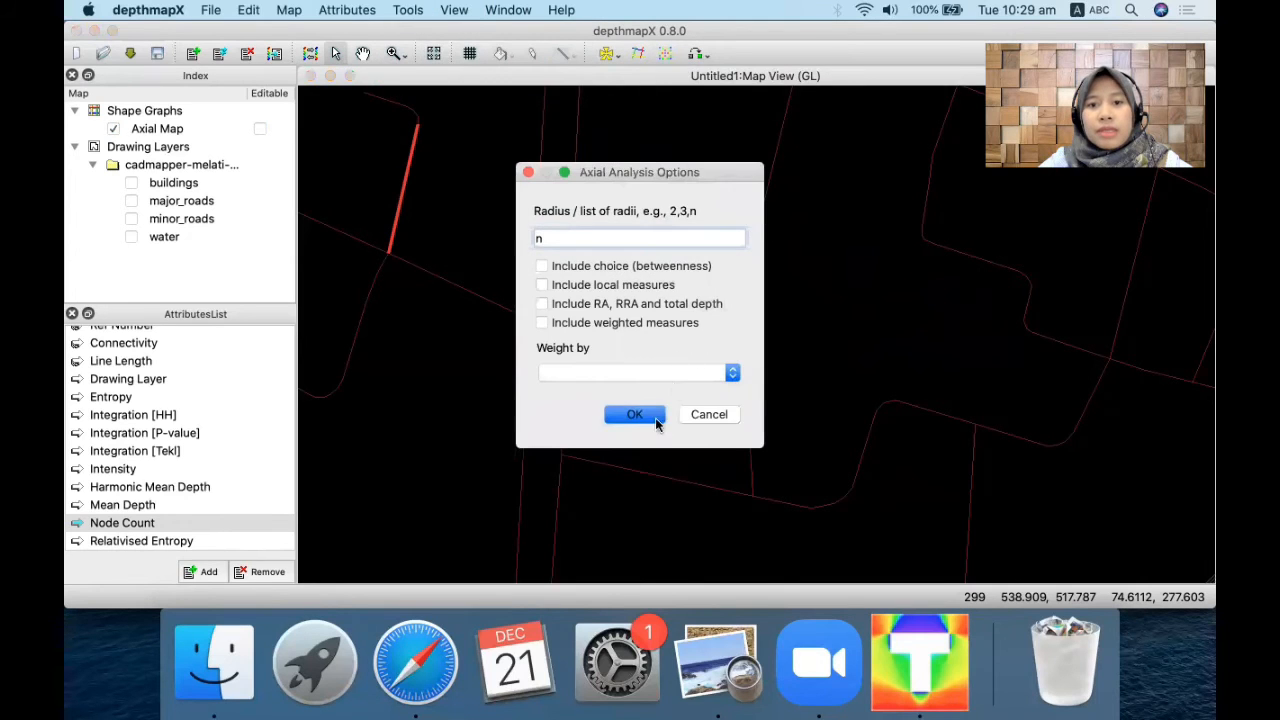
pyautogui.click(636, 414)
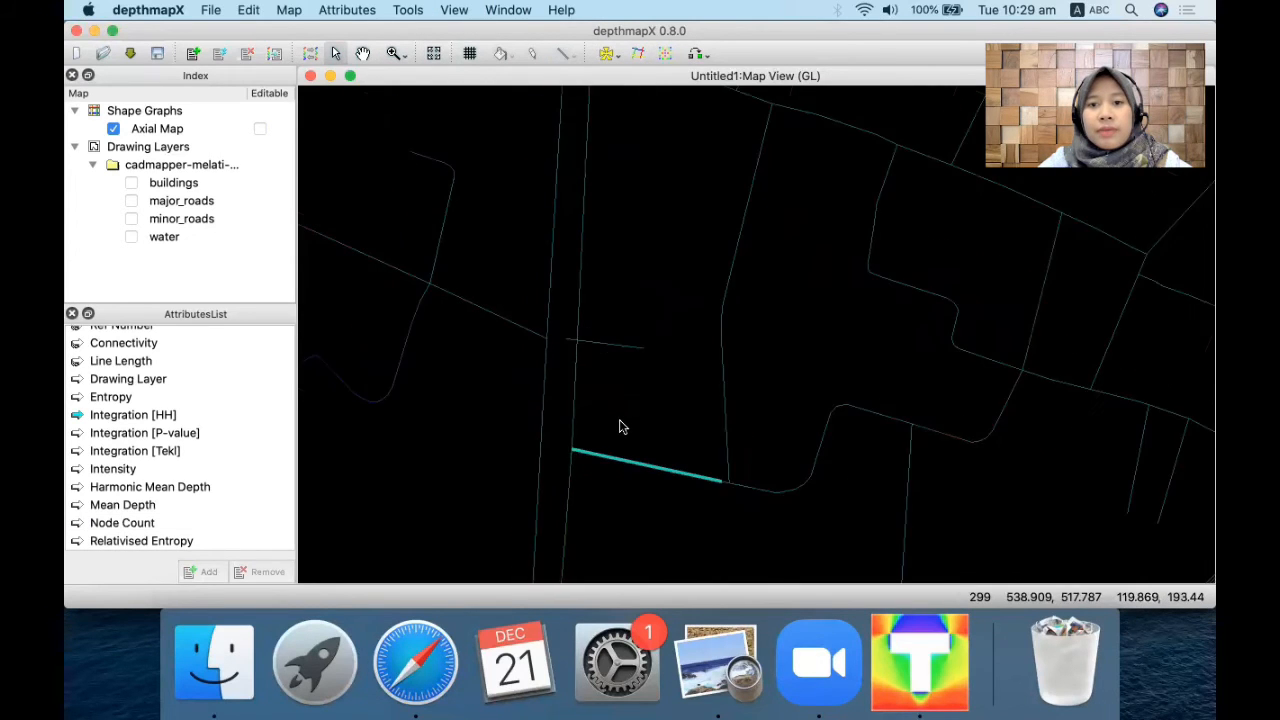
# Display Node Count across the whole map, then select and delete the isolated lines beyond the network's northeast edge.
pyautogui.scroll(-5, 619, 427)
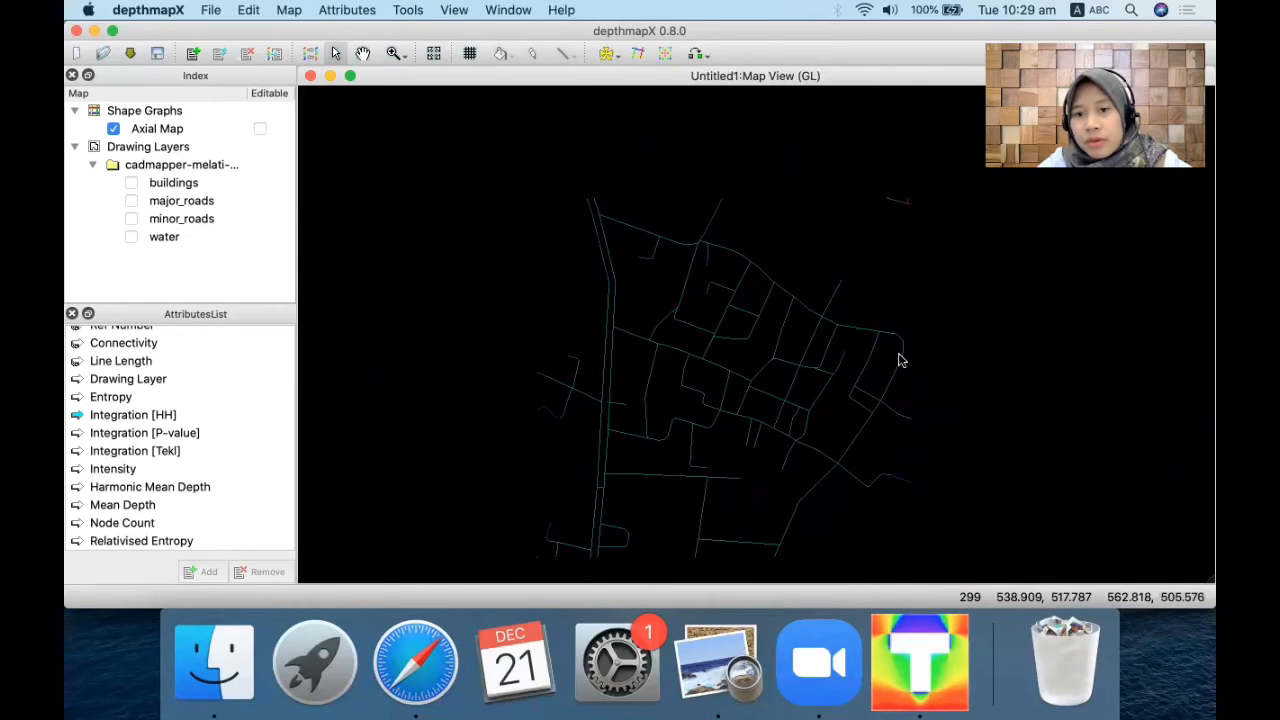
pyautogui.click(140, 525)
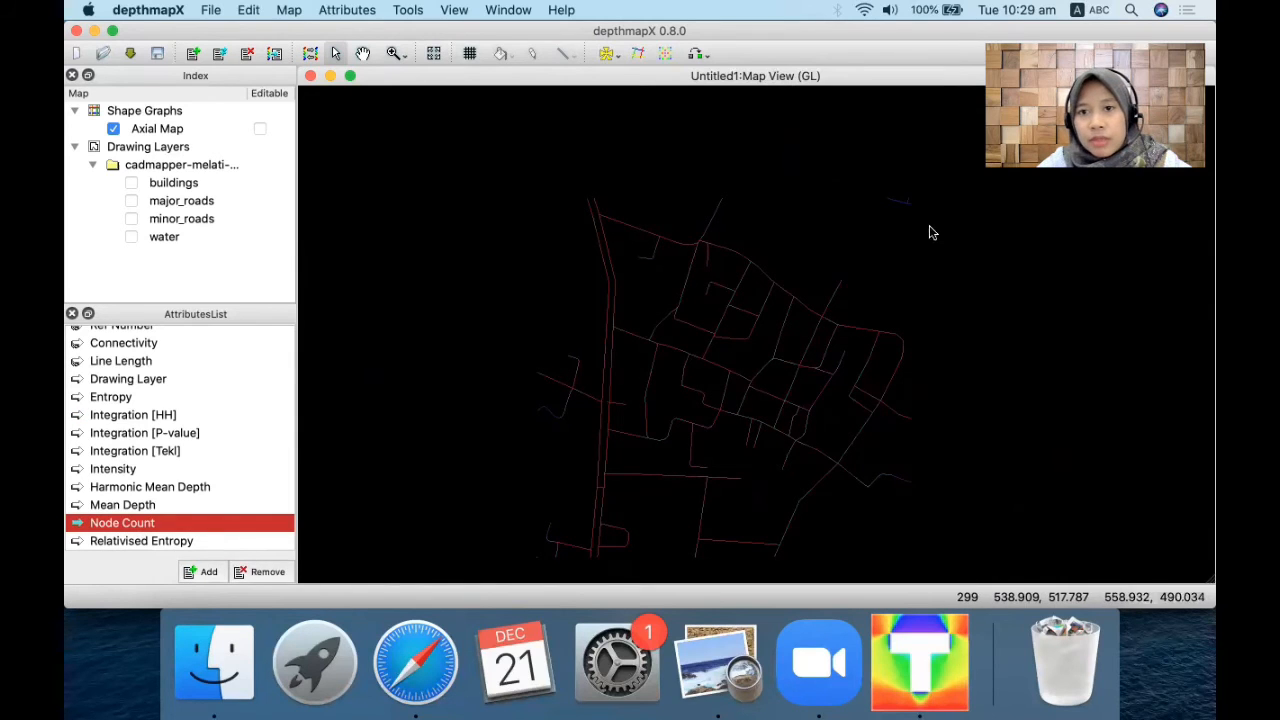
pyautogui.moveTo(928, 229); pyautogui.dragTo(852, 155)
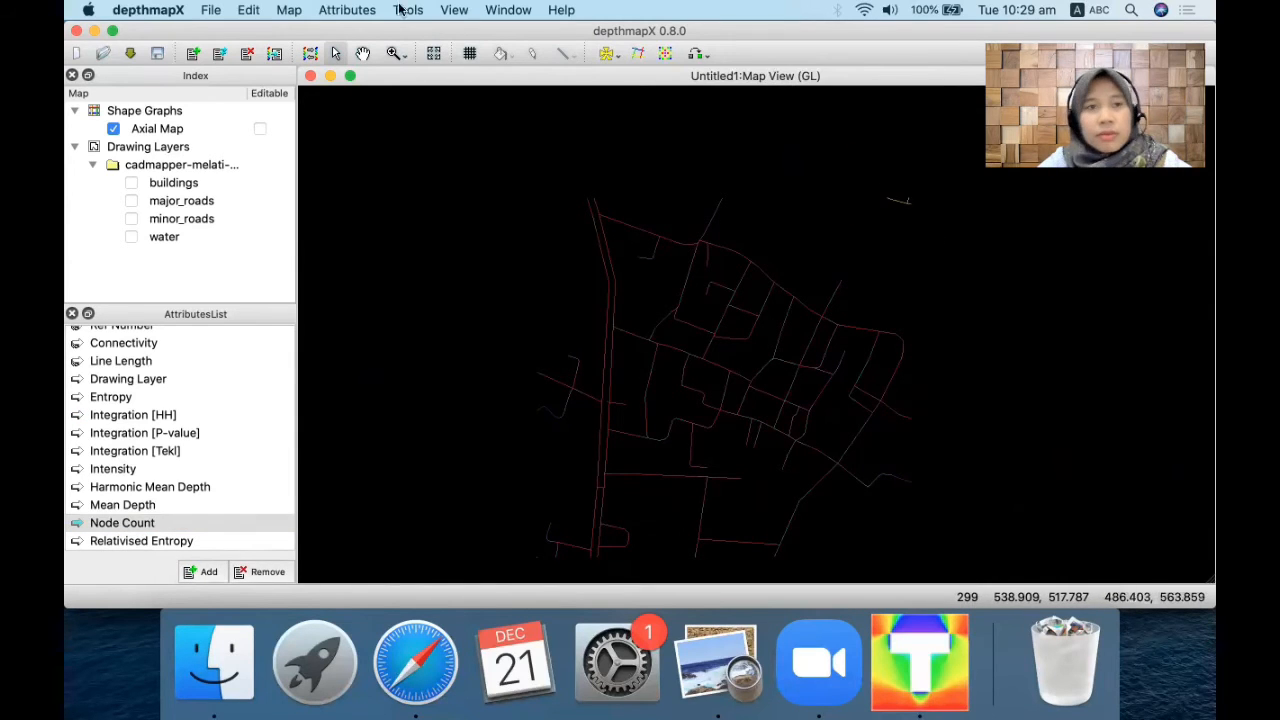
pyautogui.click(248, 12)
pyautogui.click(308, 120)
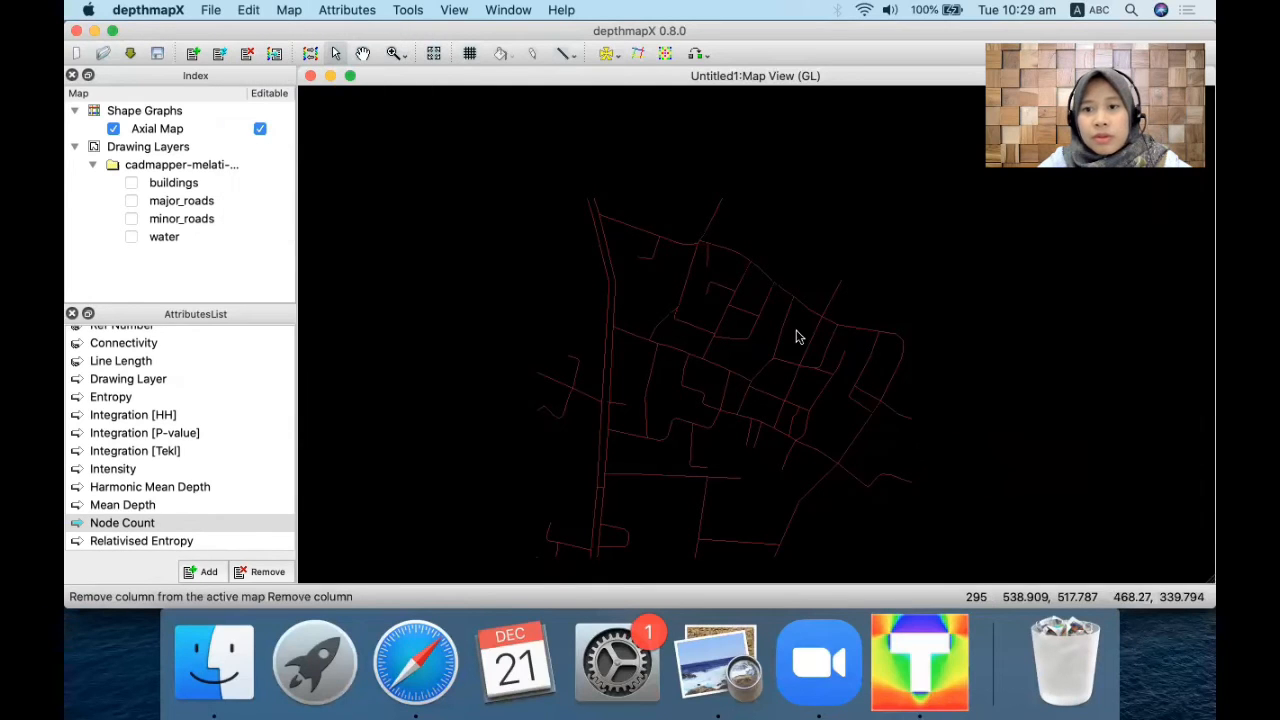
# Run the axial graph analysis with radius n again on the cleaned Axial Map.
pyautogui.click(405, 10)
pyautogui.moveTo(500, 64)
pyautogui.click(662, 63)
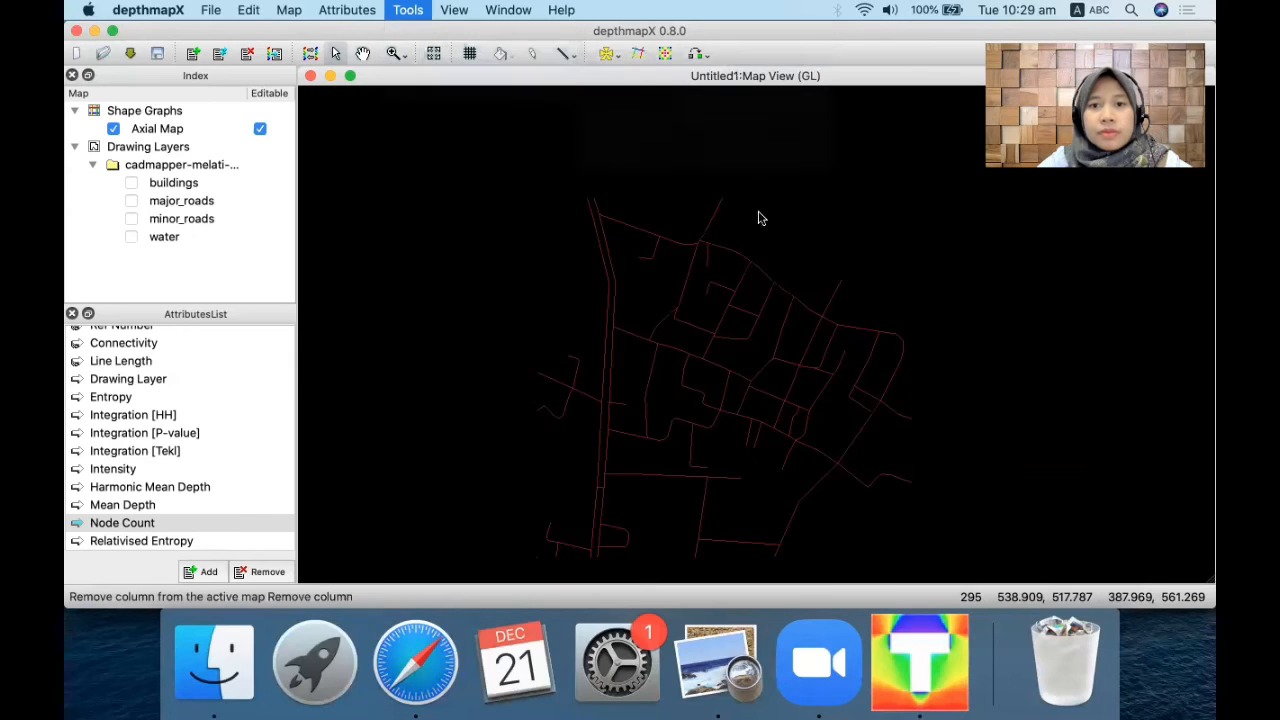
pyautogui.click(635, 415)
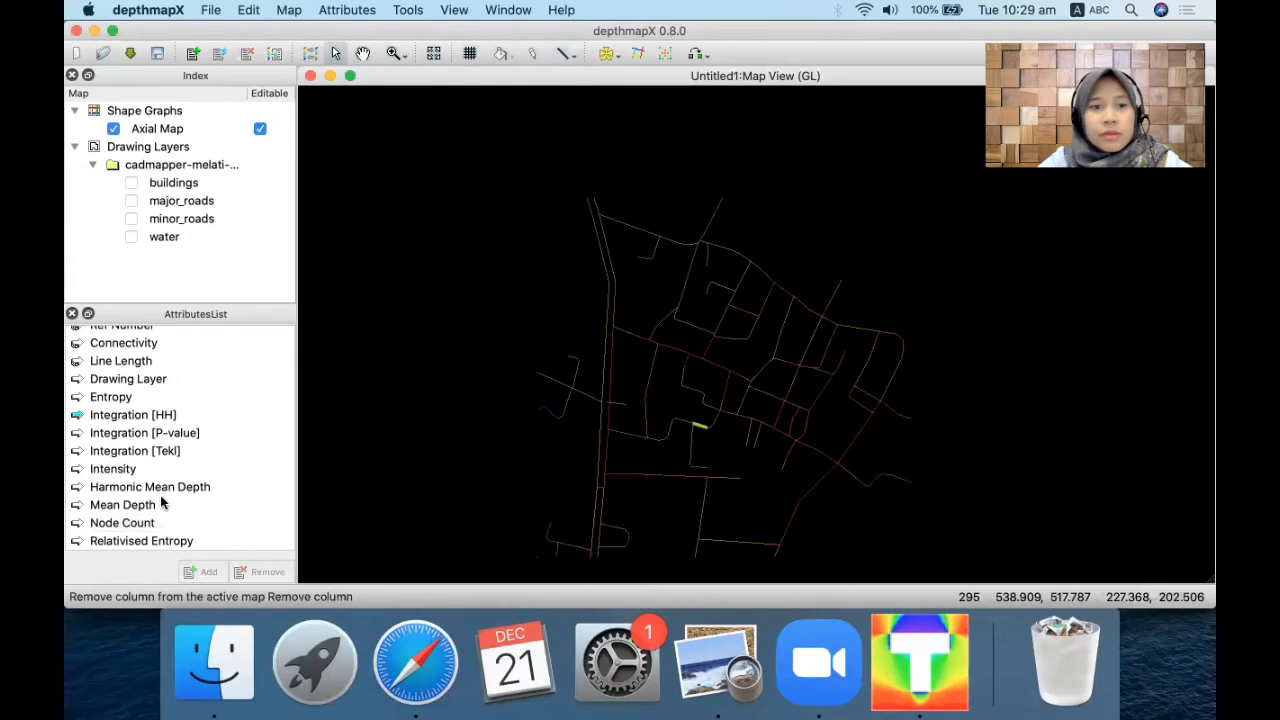
# Display Node Count on the axial map and check whether every street line belongs to one connected network.
pyautogui.click(123, 523)
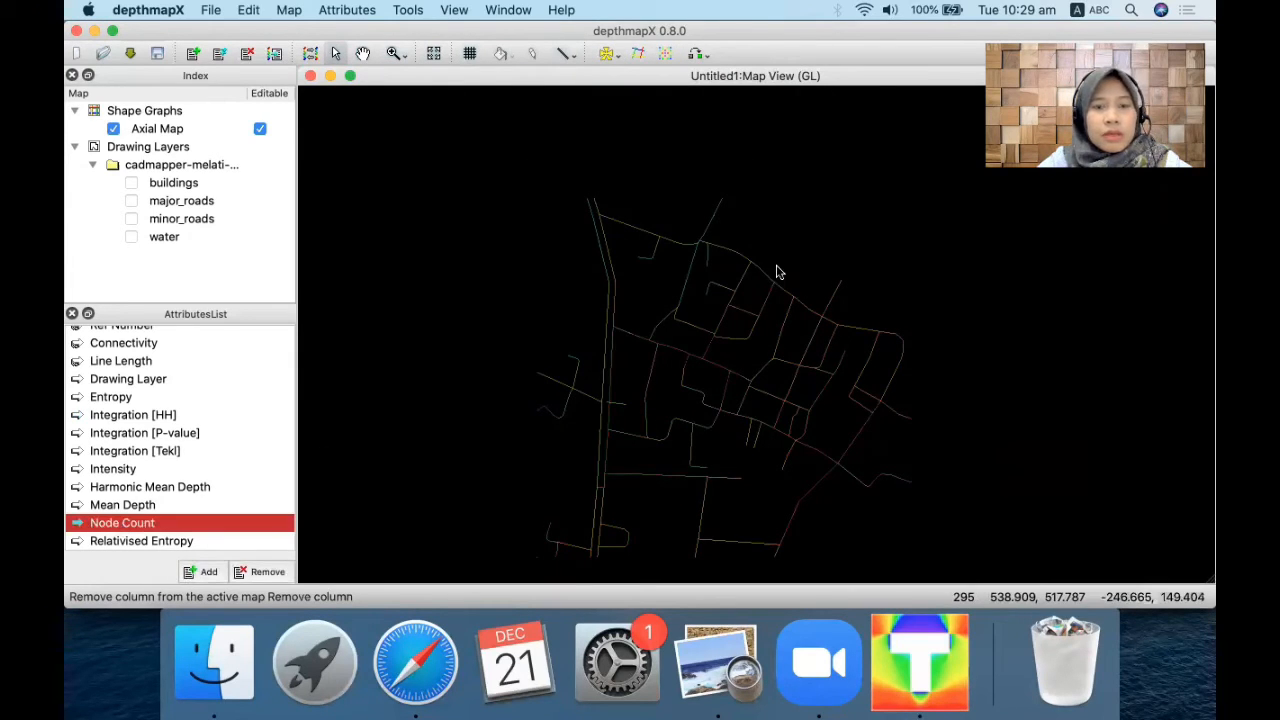
pyautogui.scroll(-3, 689, 170)
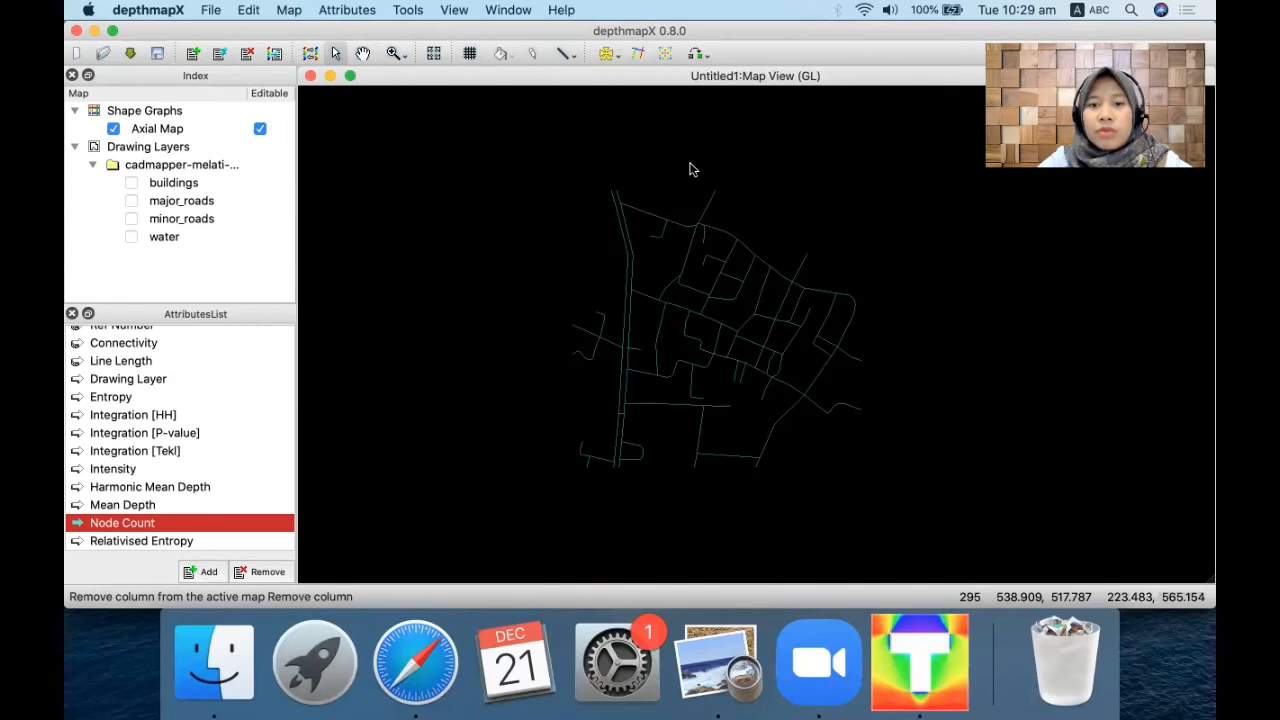
pyautogui.scroll(1, 717, 376)
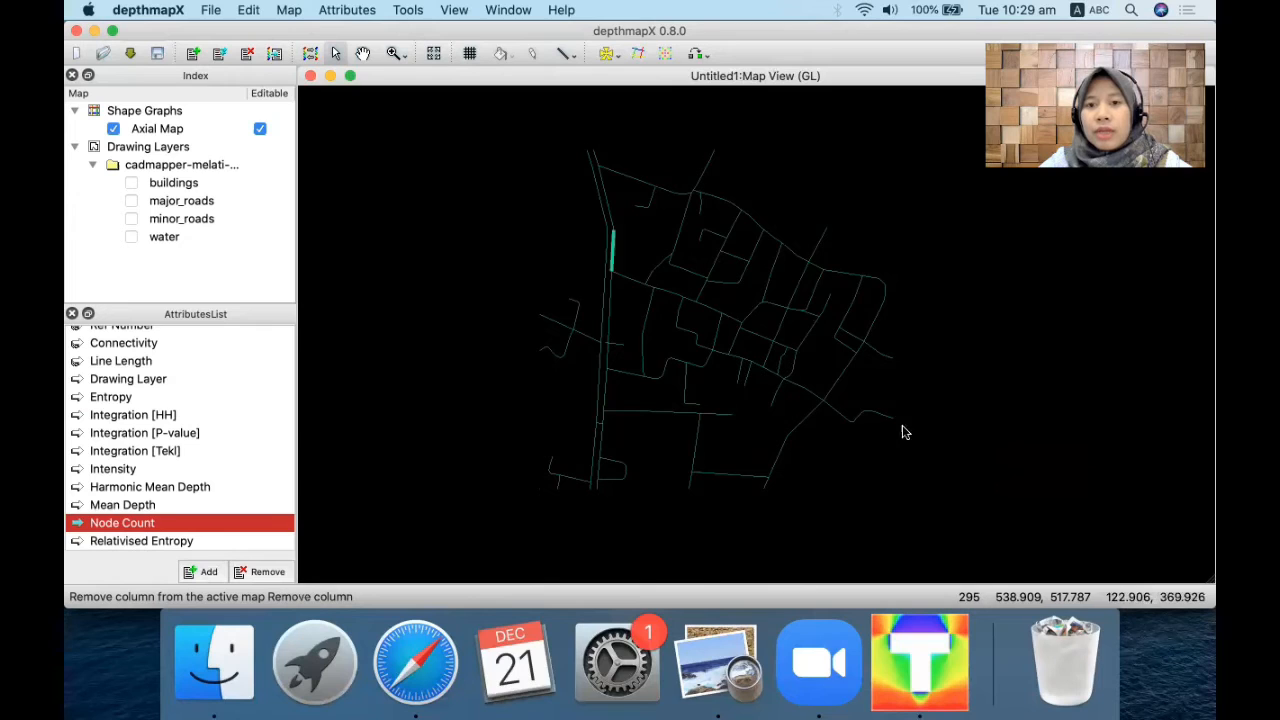
pyautogui.scroll(1, 820, 246)
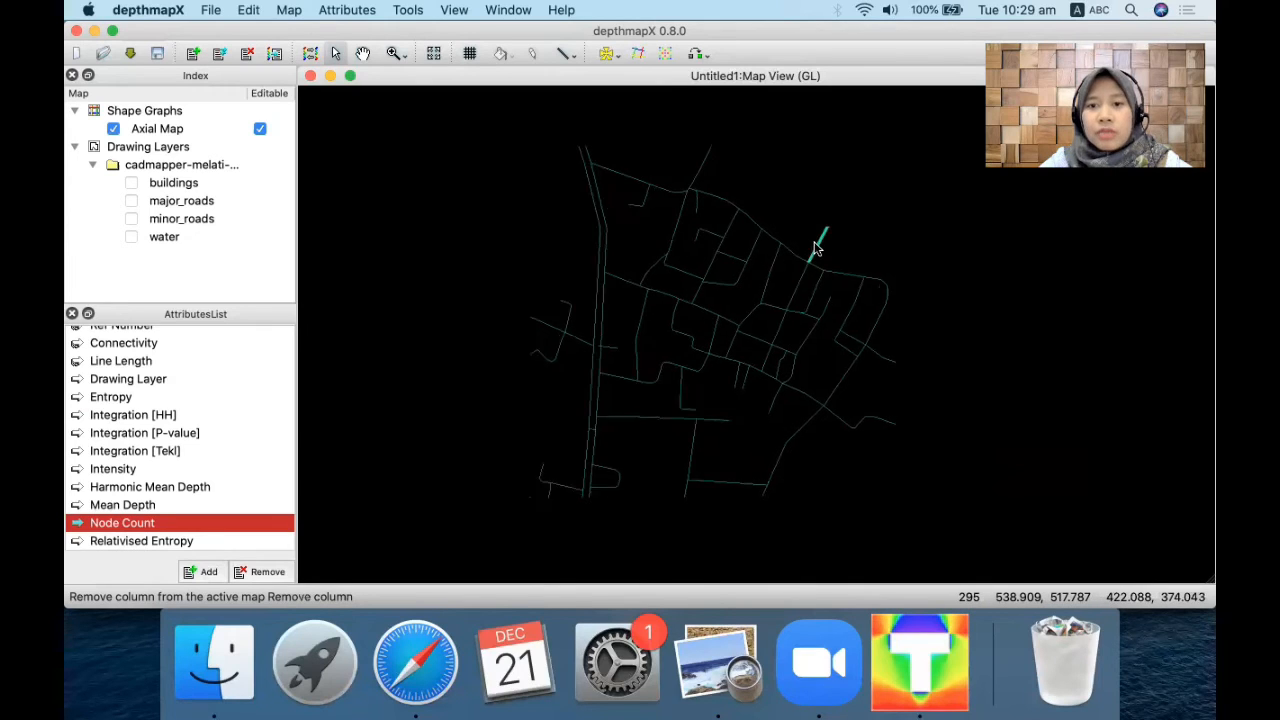
# Display Integration [HH] and read the values of central, main-road, northern, northeastern and southeastern street lines.
pyautogui.click(163, 417)
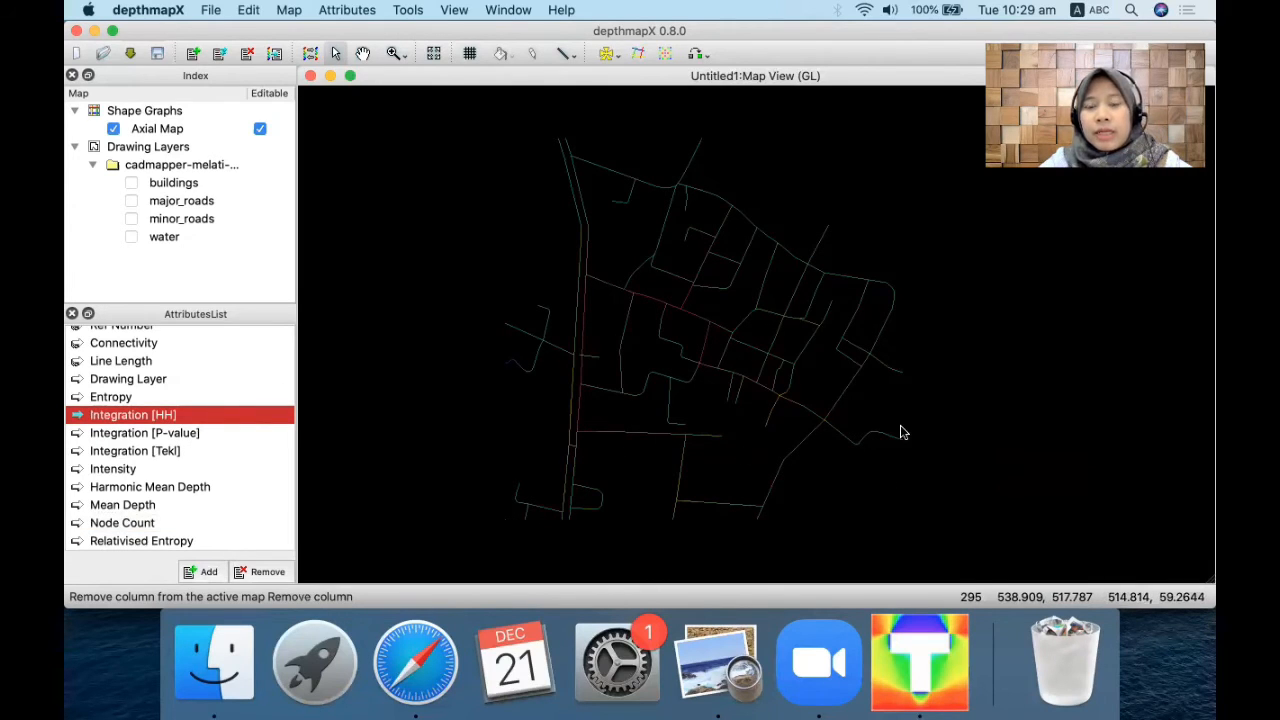
pyautogui.scroll(2, 486, 359)
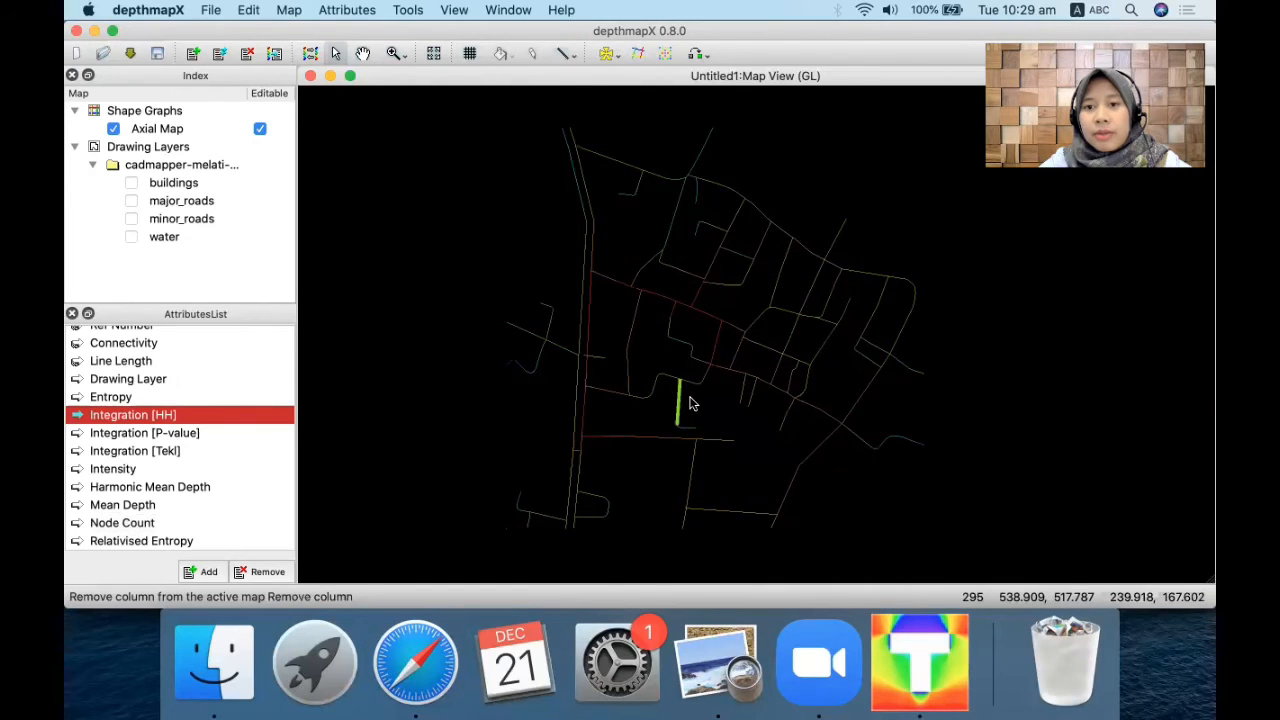
pyautogui.scroll(1, 690, 403)
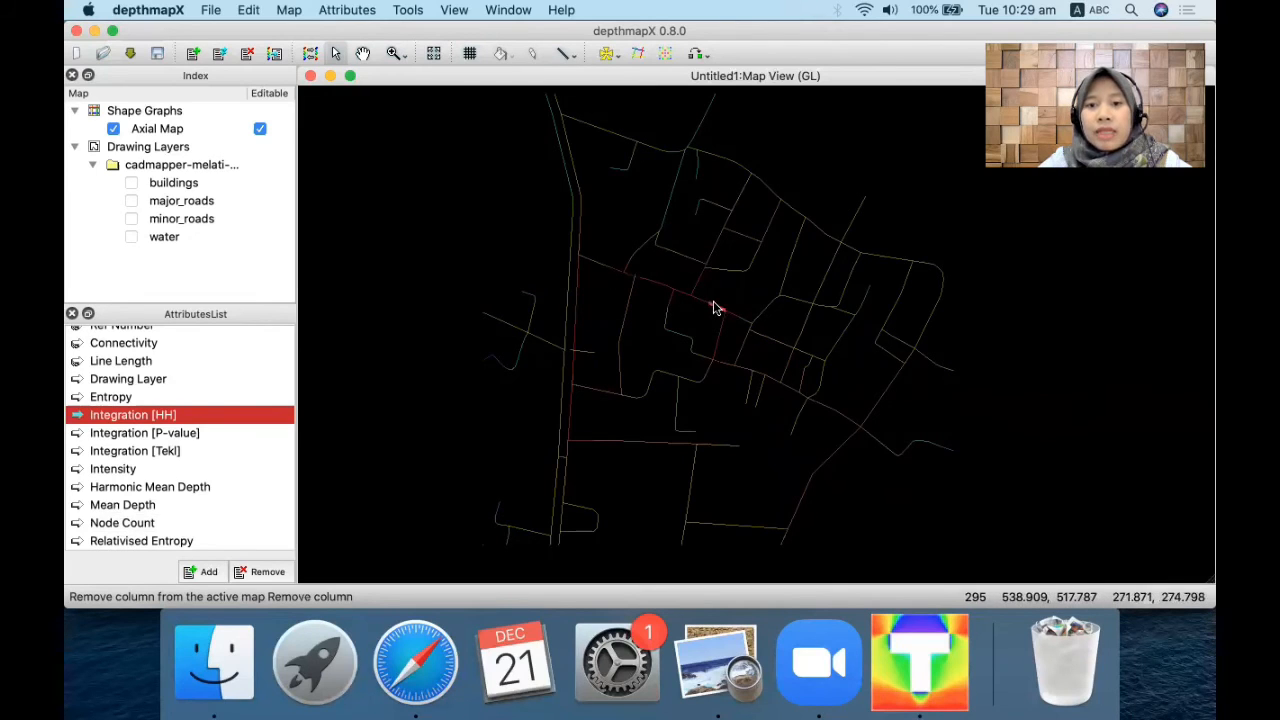
pyautogui.moveTo(706, 304)
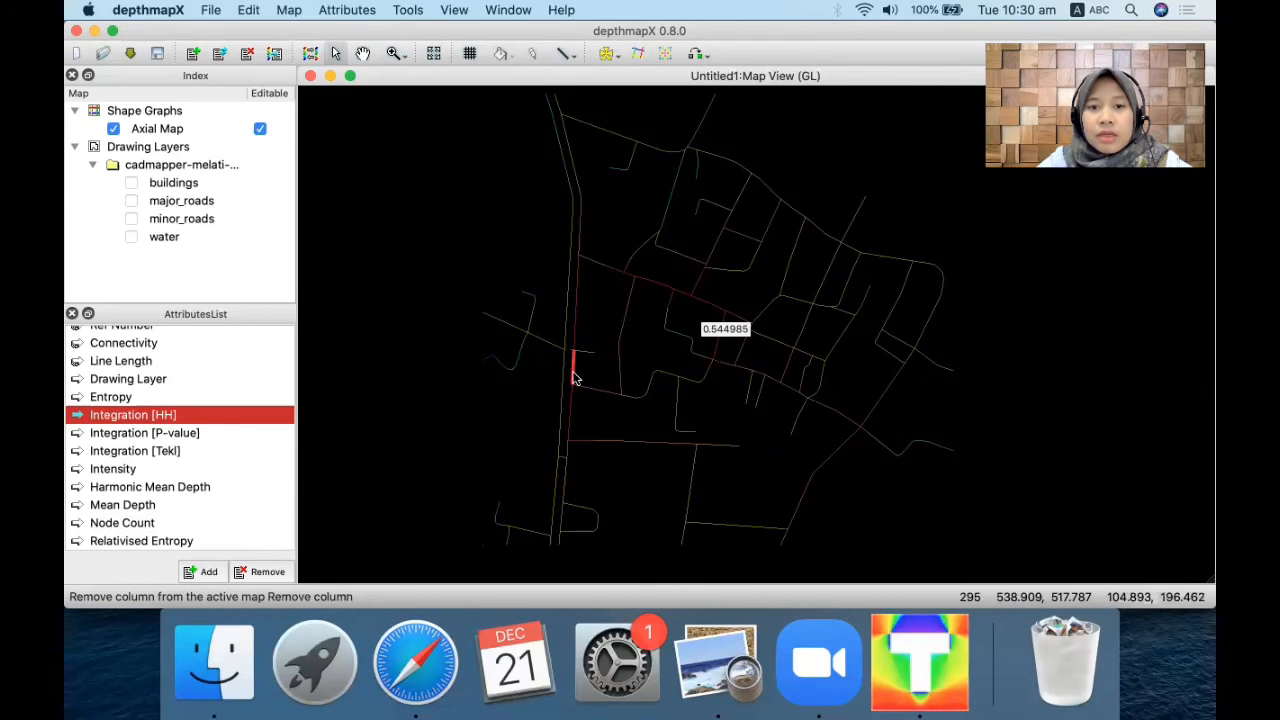
pyautogui.moveTo(574, 377)
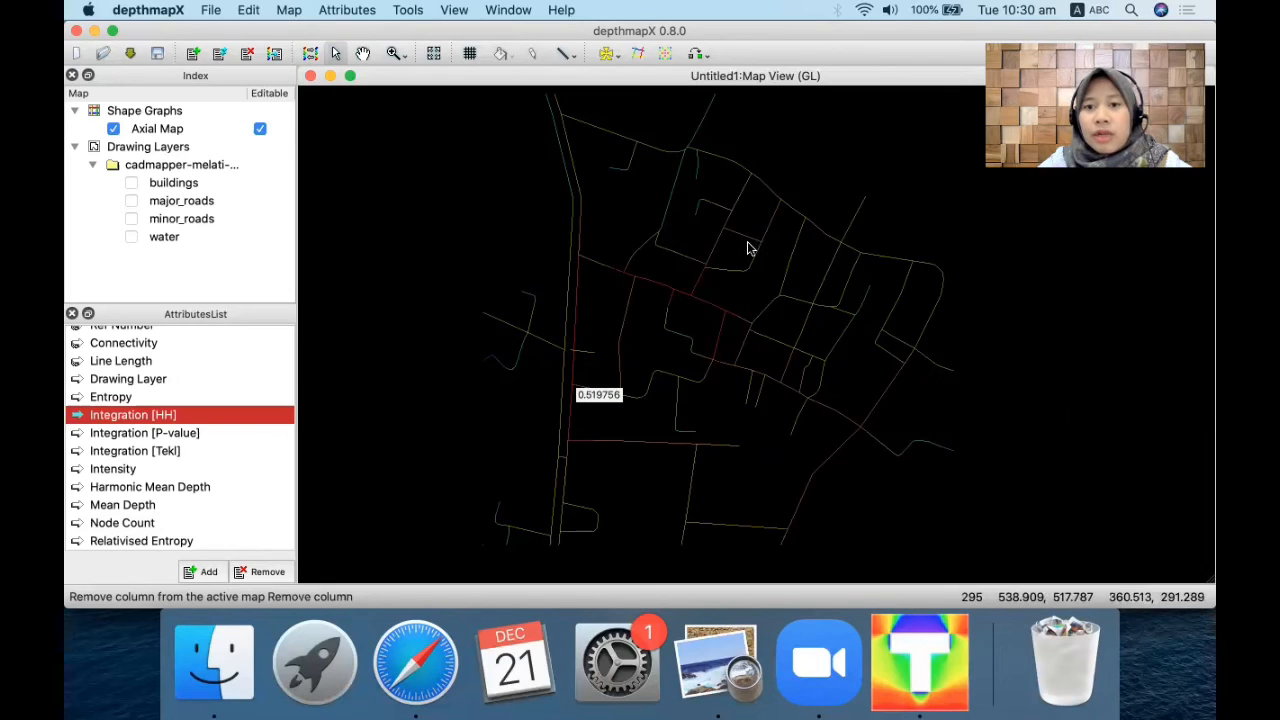
pyautogui.moveTo(745, 242)
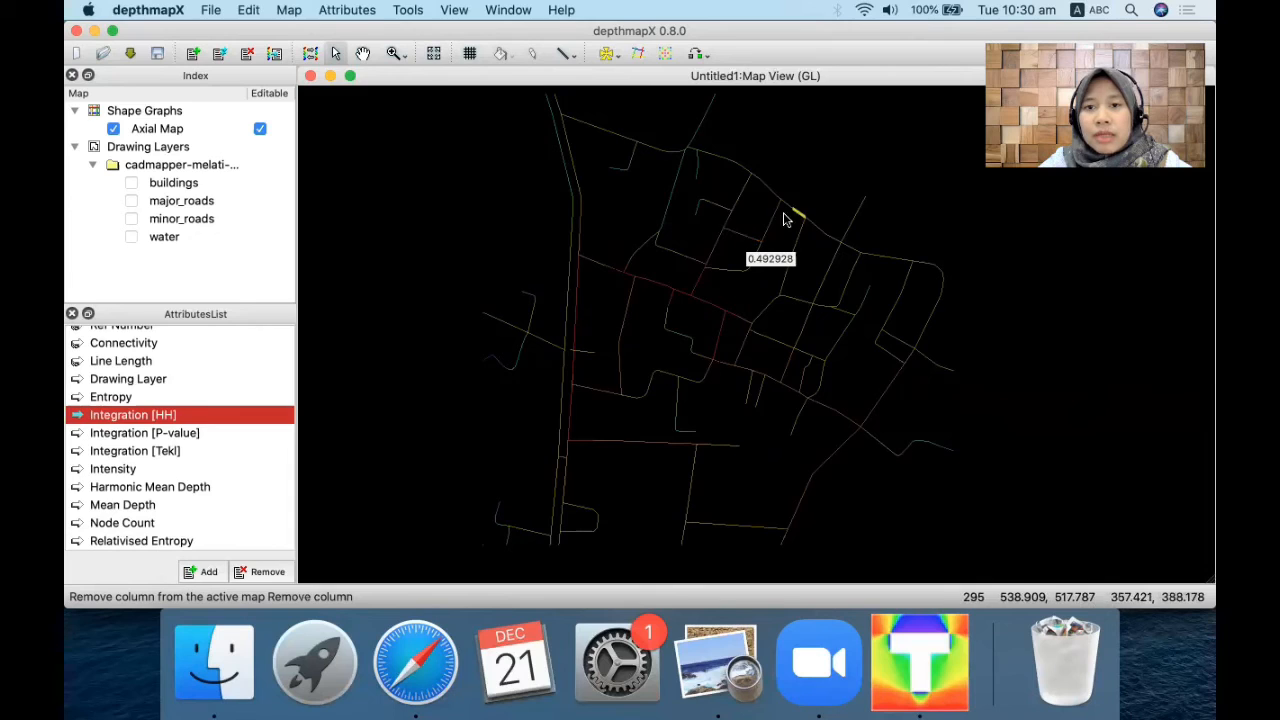
pyautogui.moveTo(778, 220)
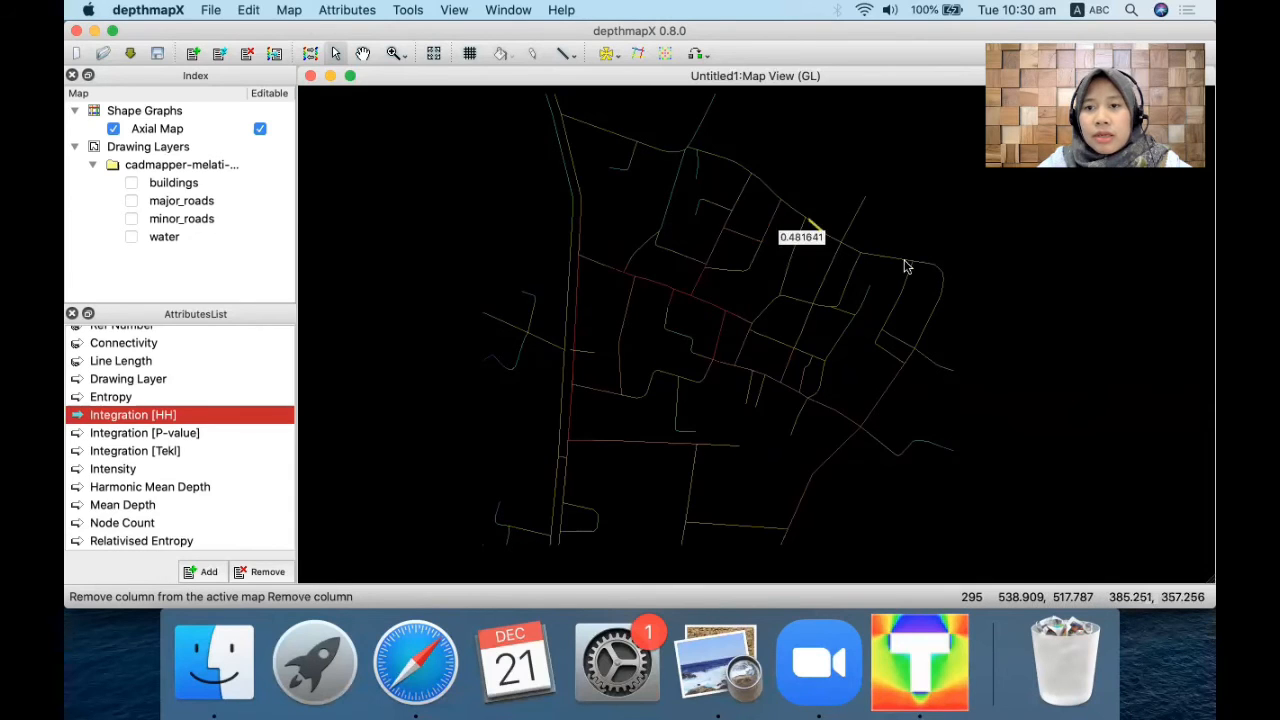
pyautogui.moveTo(885, 261)
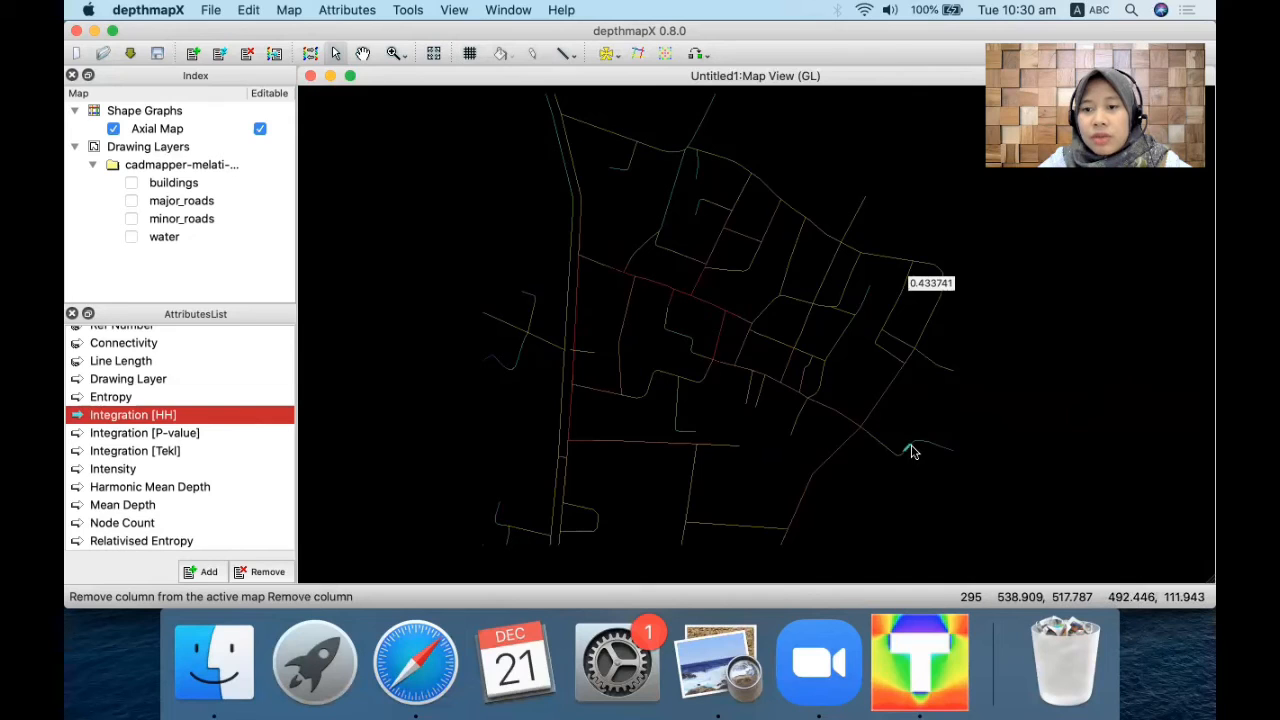
pyautogui.moveTo(912, 452)
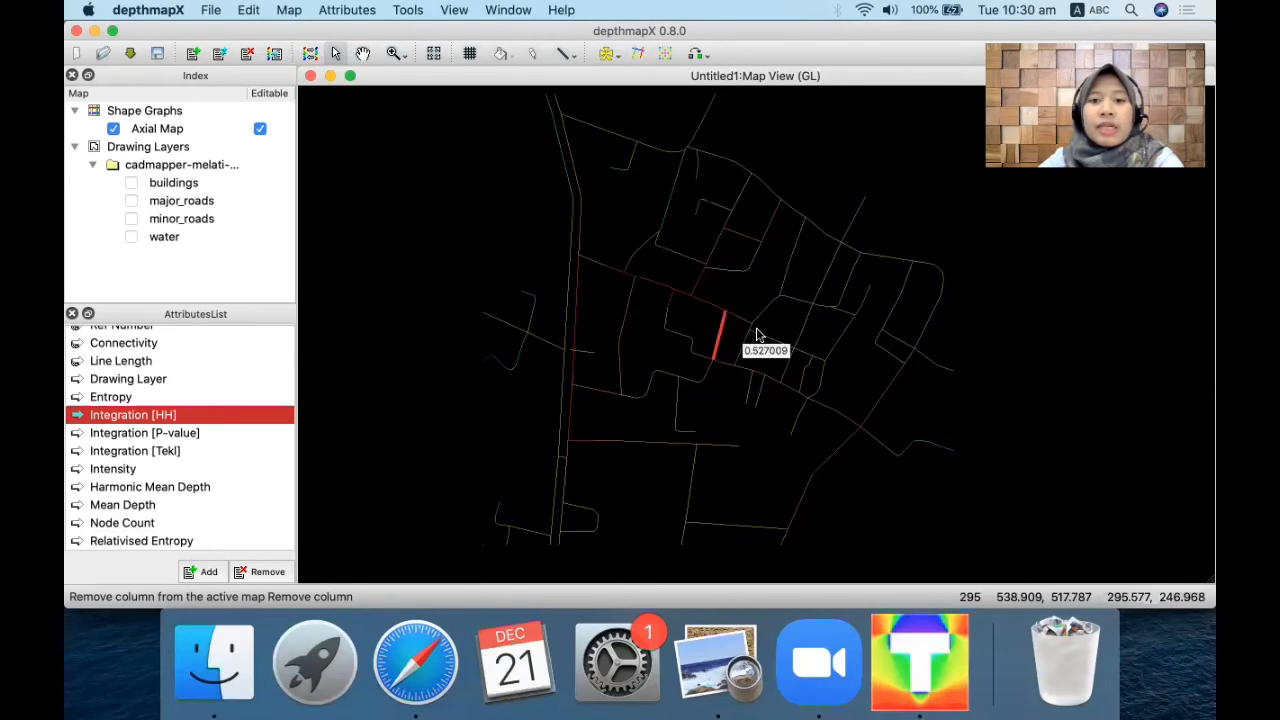
# Compare the Integration [HH] values of central, southeastern and southwestern street lines on the axial map.
pyautogui.moveTo(764, 368)
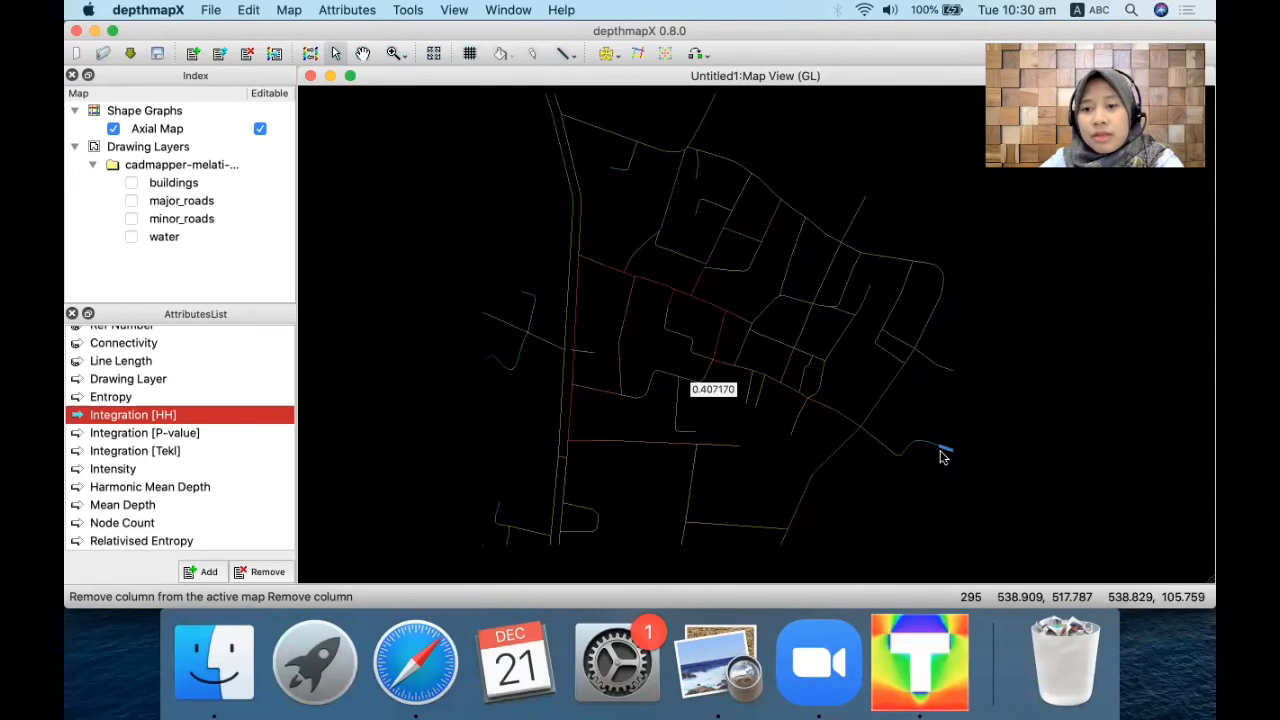
pyautogui.click(770, 459)
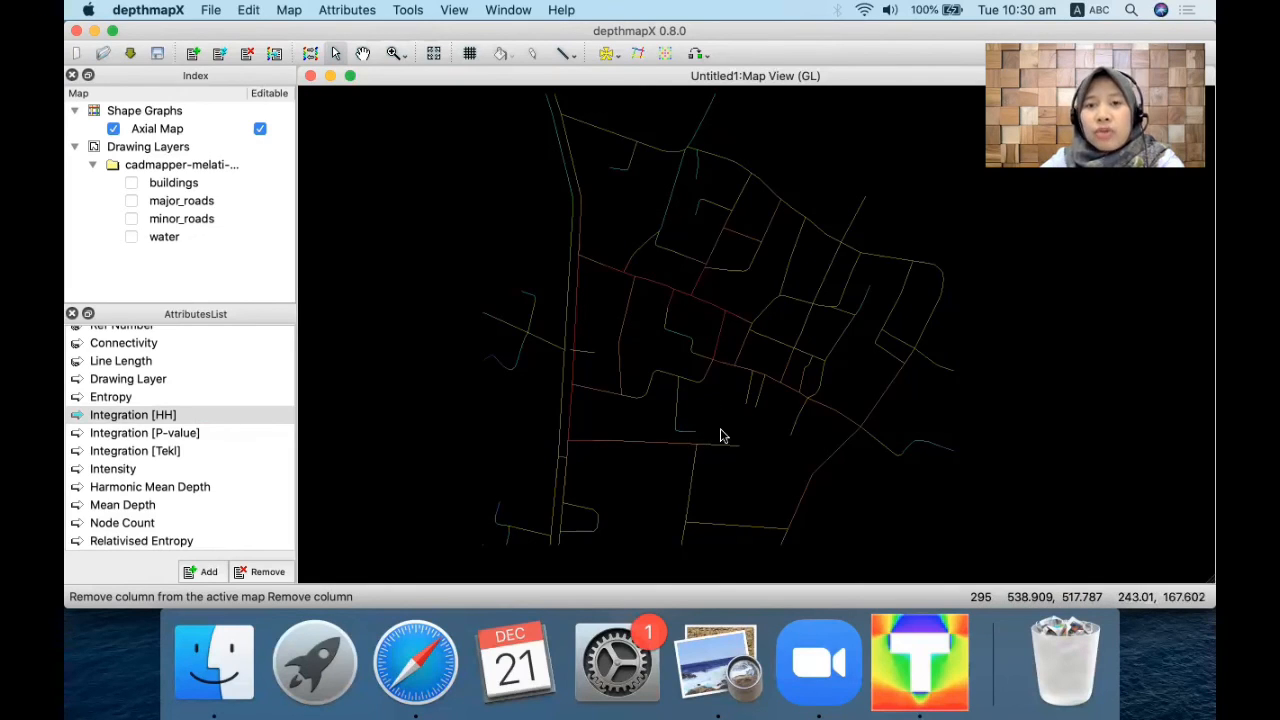
pyautogui.moveTo(697, 424)
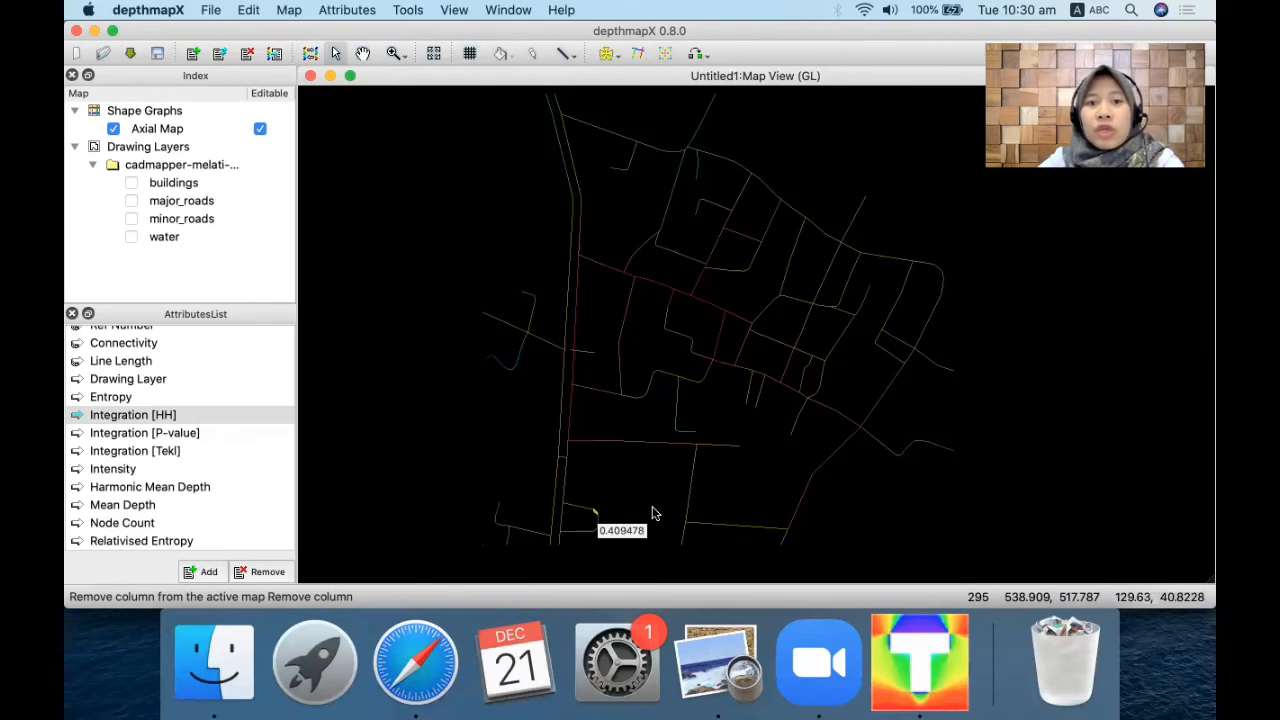
# Show the buildings layer over the axial map and examine street integration around the central building clusters and along the northeastern road.
pyautogui.click(131, 183)
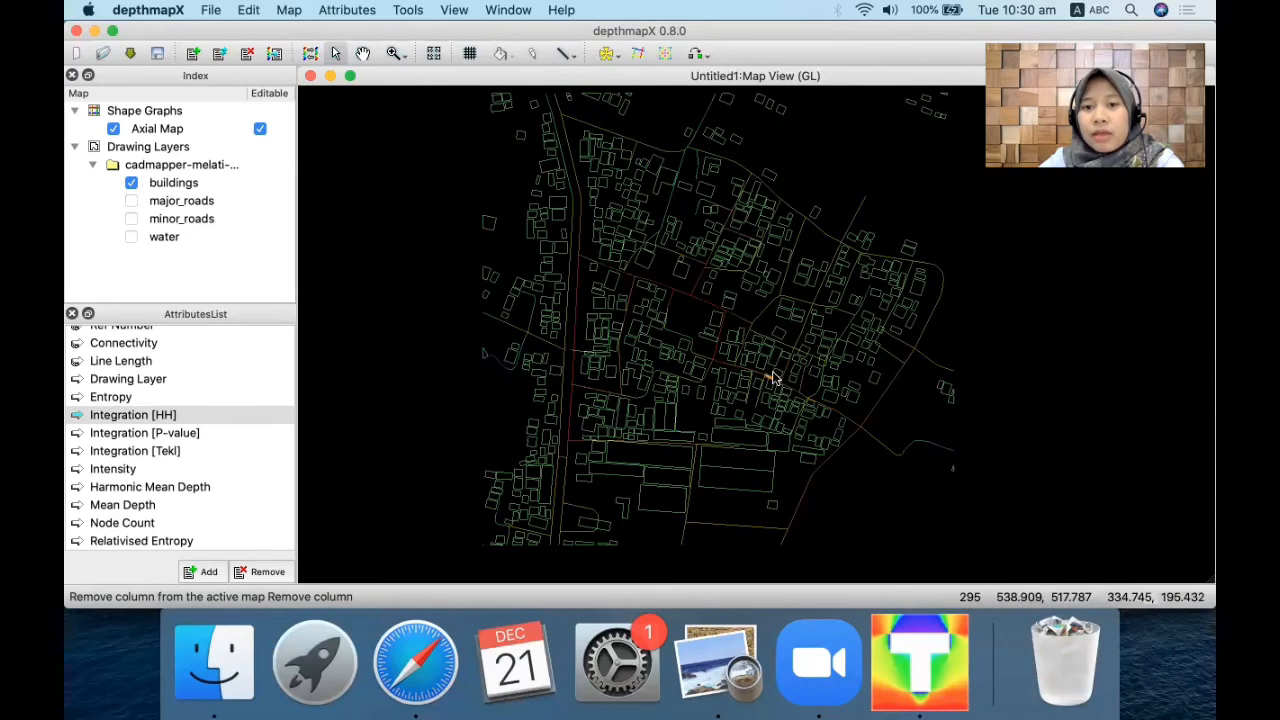
pyautogui.scroll(2, 772, 378)
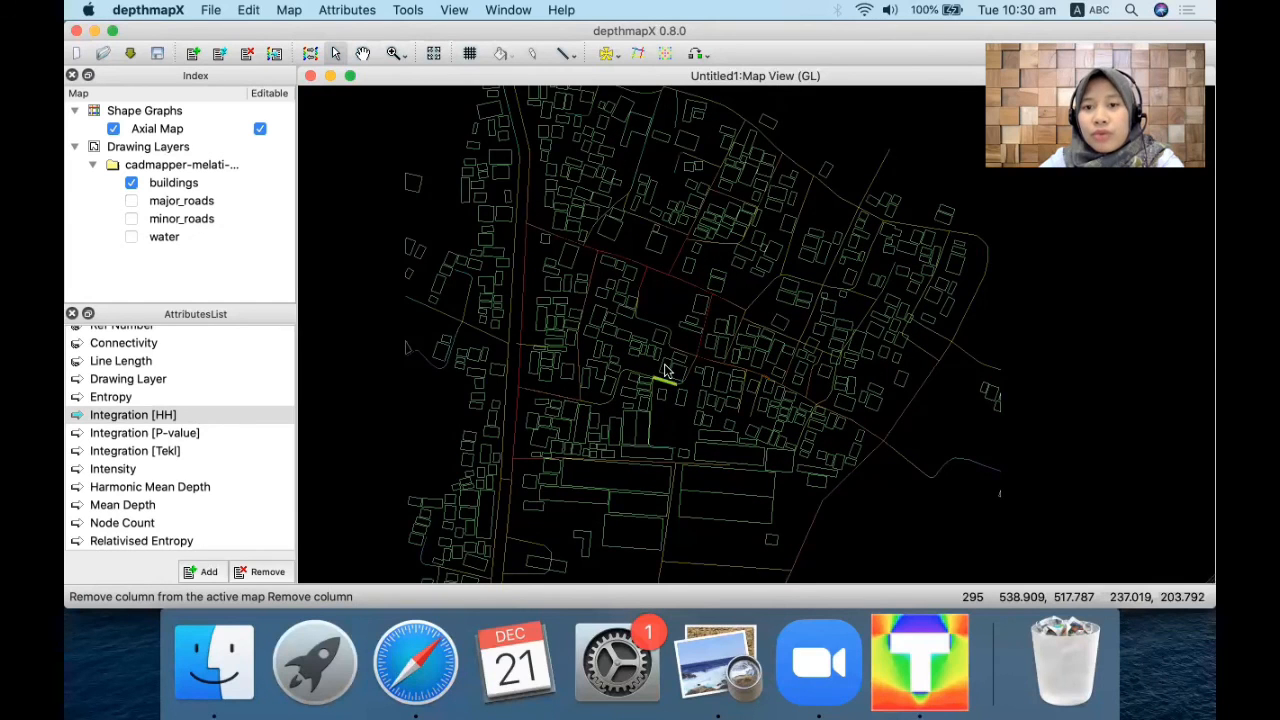
pyautogui.scroll(1, 665, 371)
pyautogui.scroll(1, 763, 373)
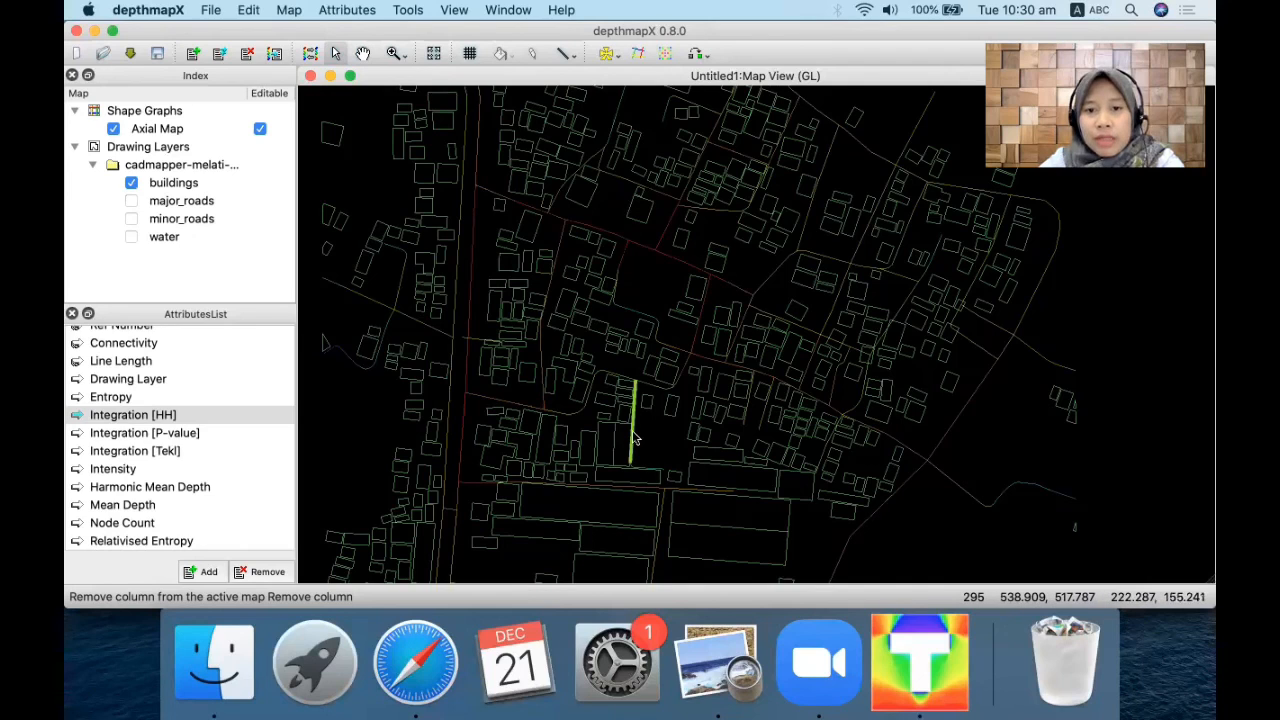
pyautogui.moveTo(635, 438)
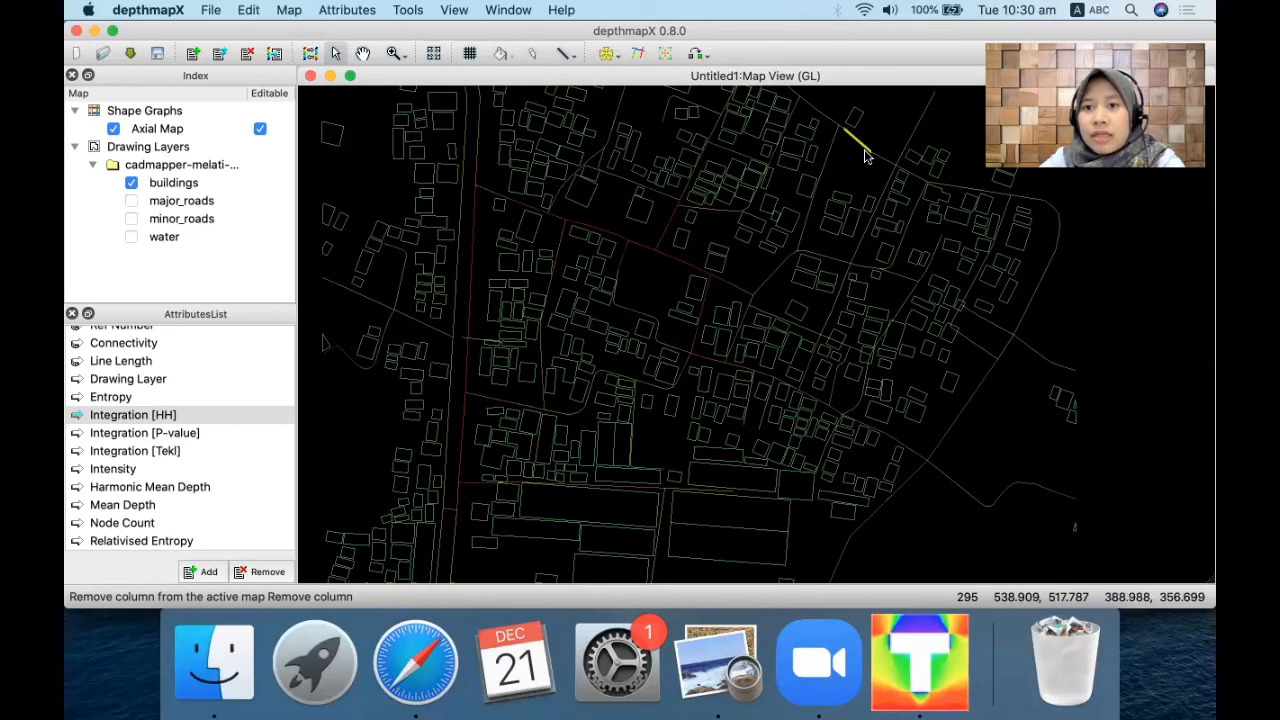
pyautogui.moveTo(868, 155)
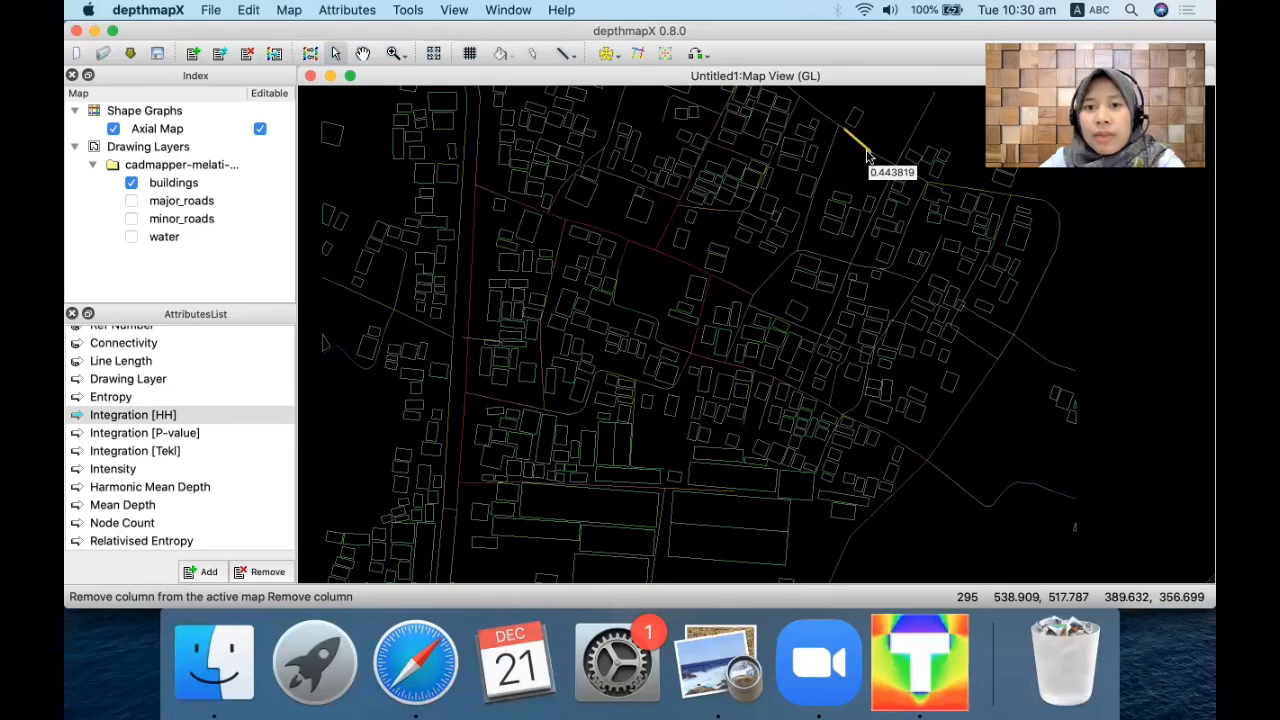
pyautogui.moveTo(663, 258)
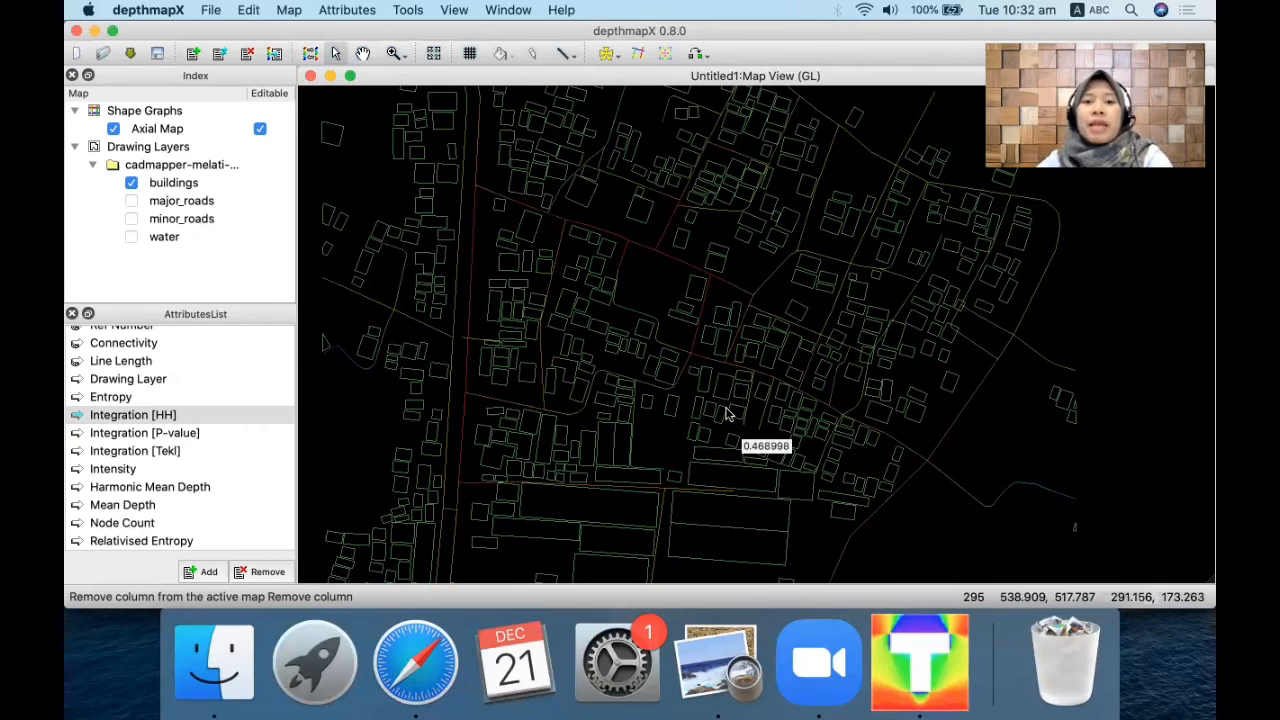
# Review the whole neighbourhood's integration against its buildings, then hide the buildings layer.
pyautogui.scroll(-1, 728, 414)
pyautogui.scroll(-1, 727, 414)
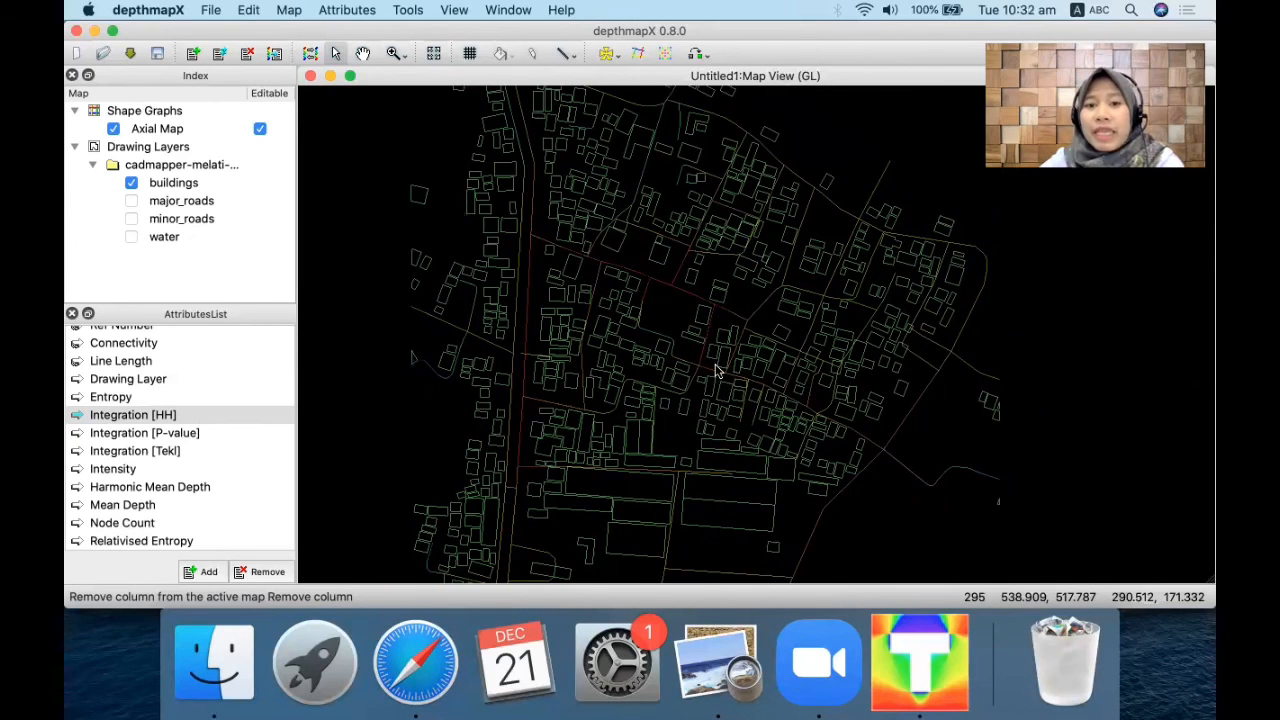
pyautogui.scroll(-1, 937, 357)
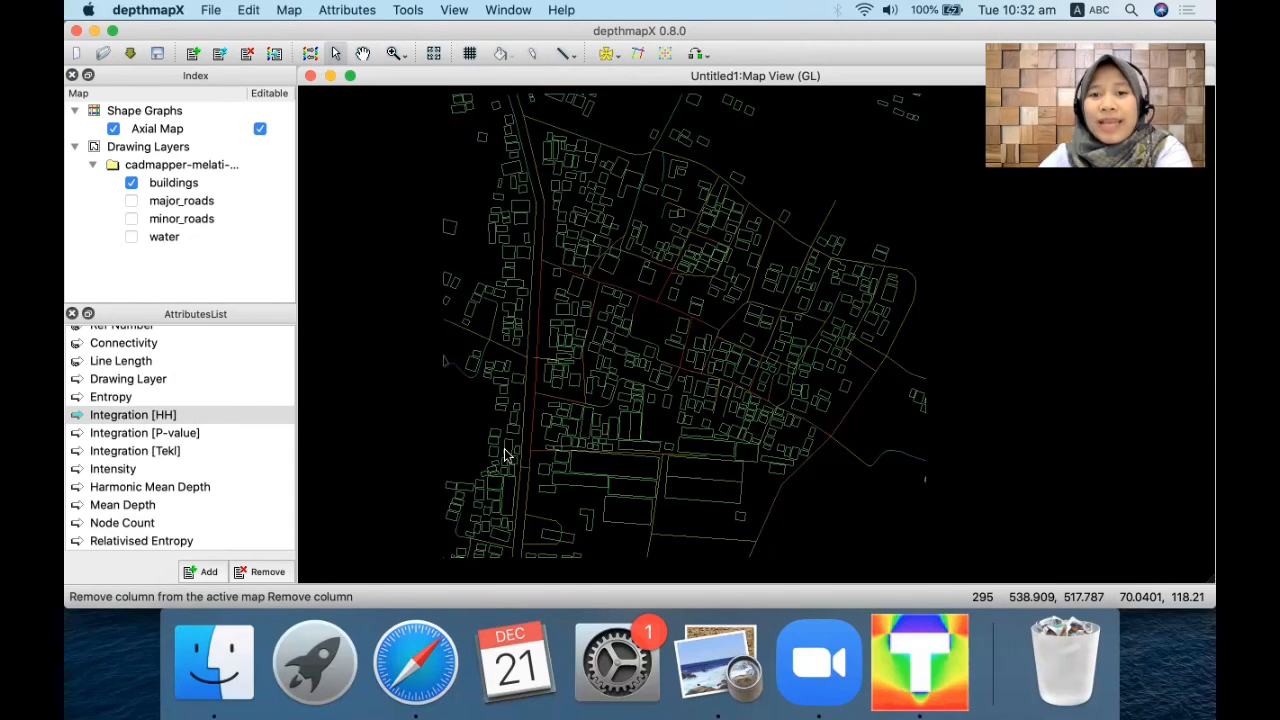
pyautogui.click(131, 183)
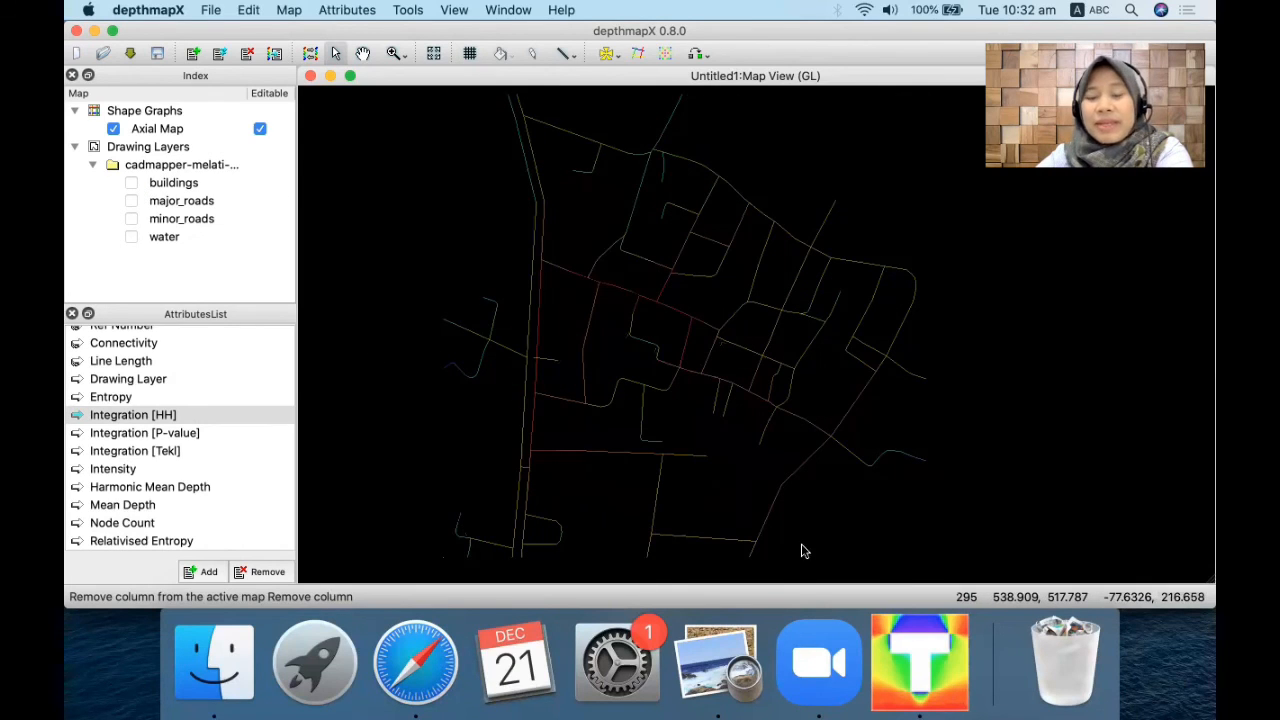